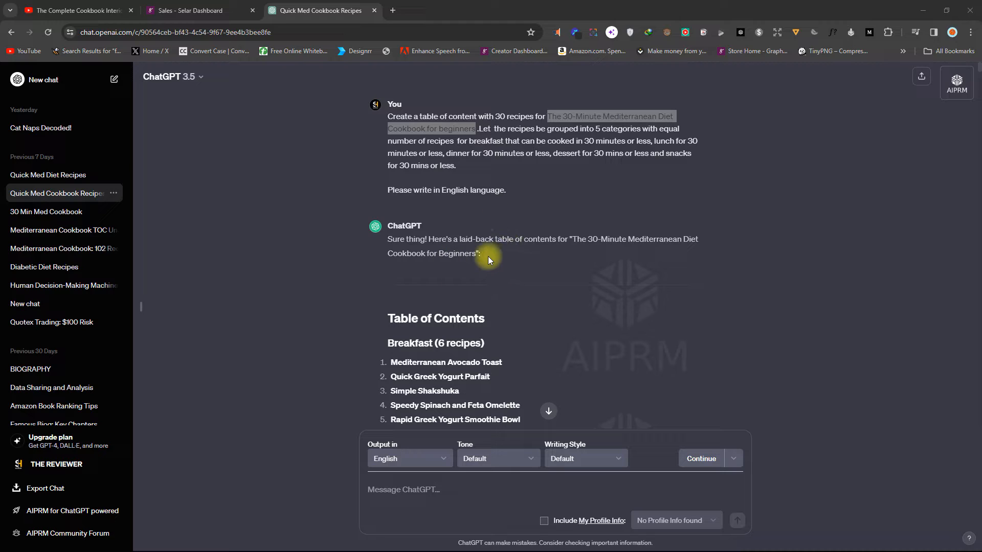
Review the prompt requesting a 30-recipe table of contents for the 30-Minute Mediterranean Diet Cookbook, including its recipe count and five meal categories.
{"action": "left_click", "coordinate": [465, 135]}
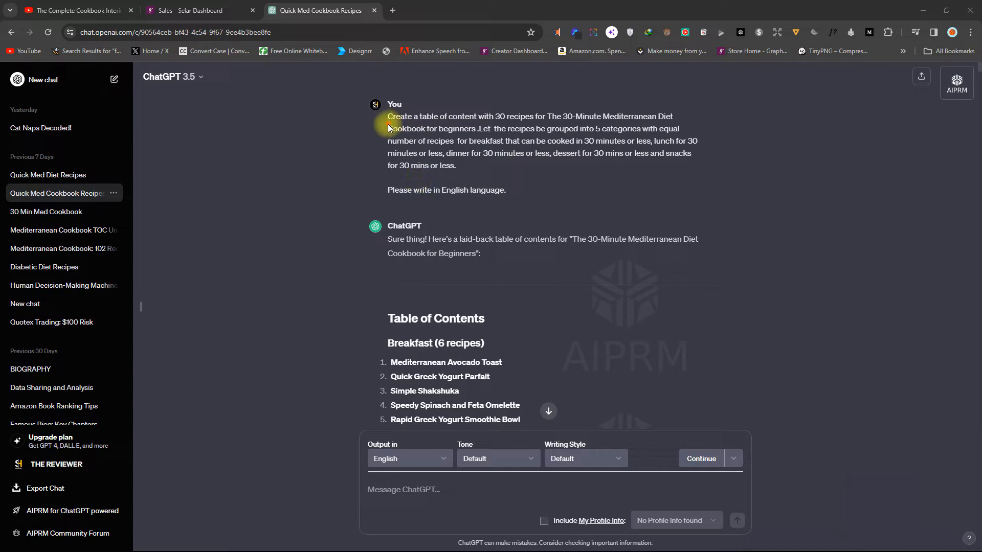
{"action": "left_click_drag", "start_coordinate": [384, 124], "coordinate": [500, 128]}
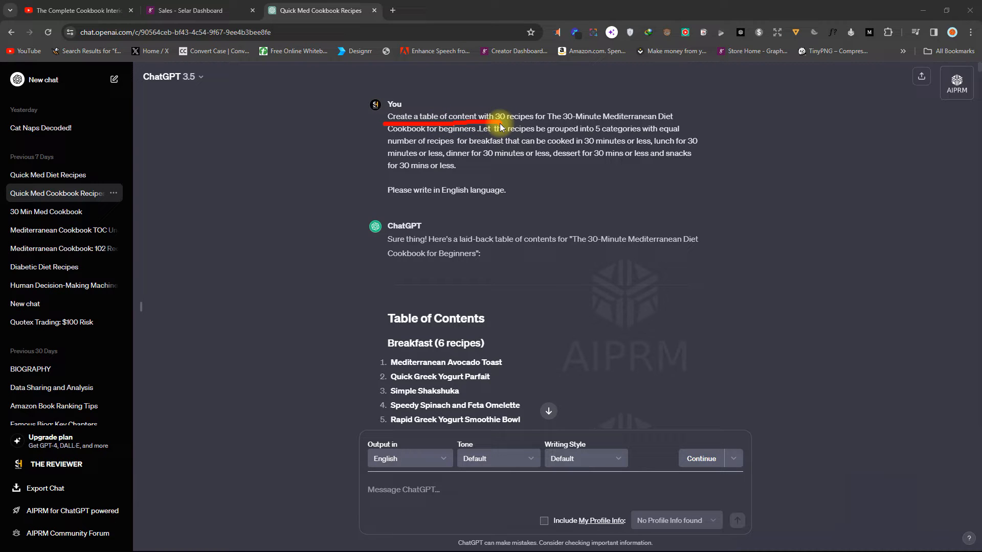
{"action": "left_click_drag", "start_coordinate": [387, 123], "coordinate": [673, 126]}
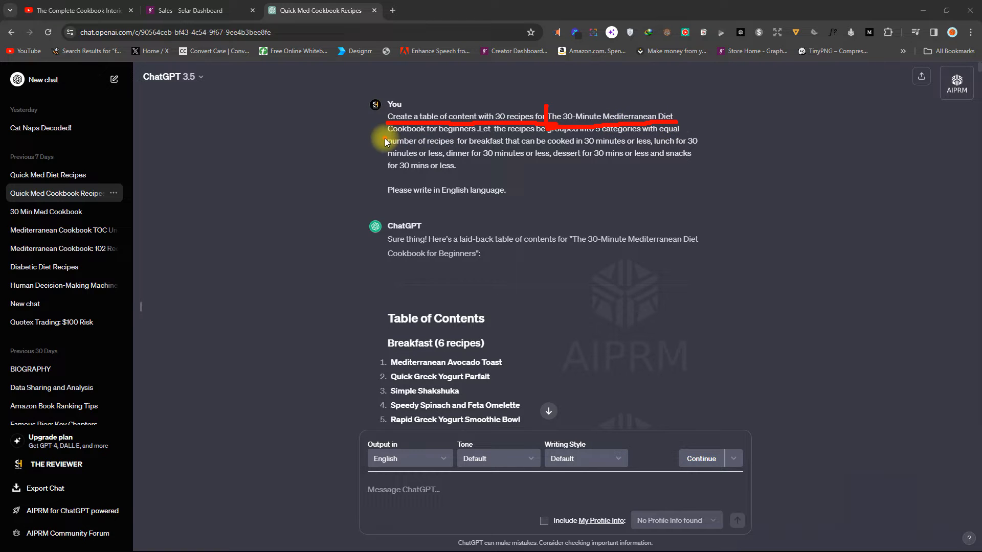
{"action": "left_click_drag", "start_coordinate": [385, 138], "coordinate": [482, 136]}
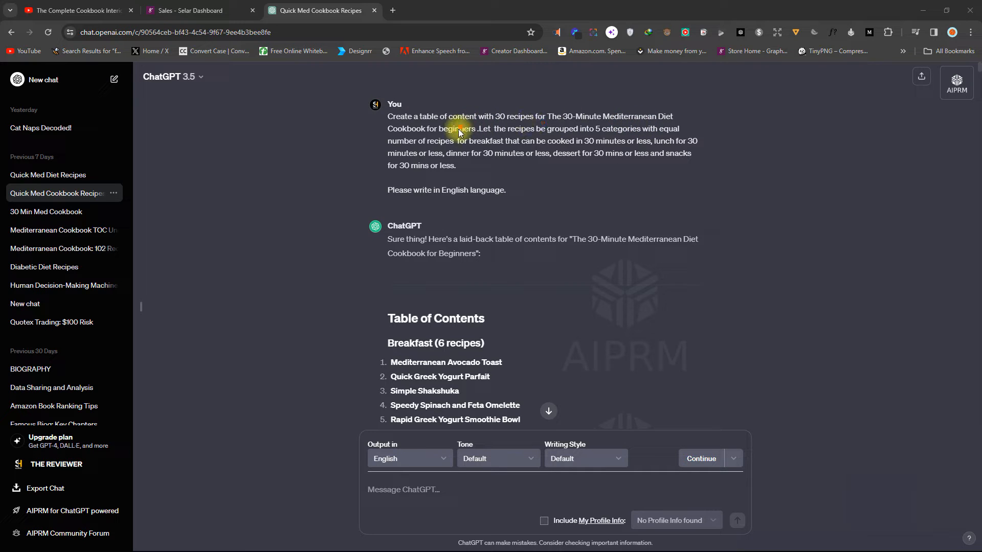
{"action": "left_click_drag", "start_coordinate": [418, 137], "coordinate": [446, 137]}
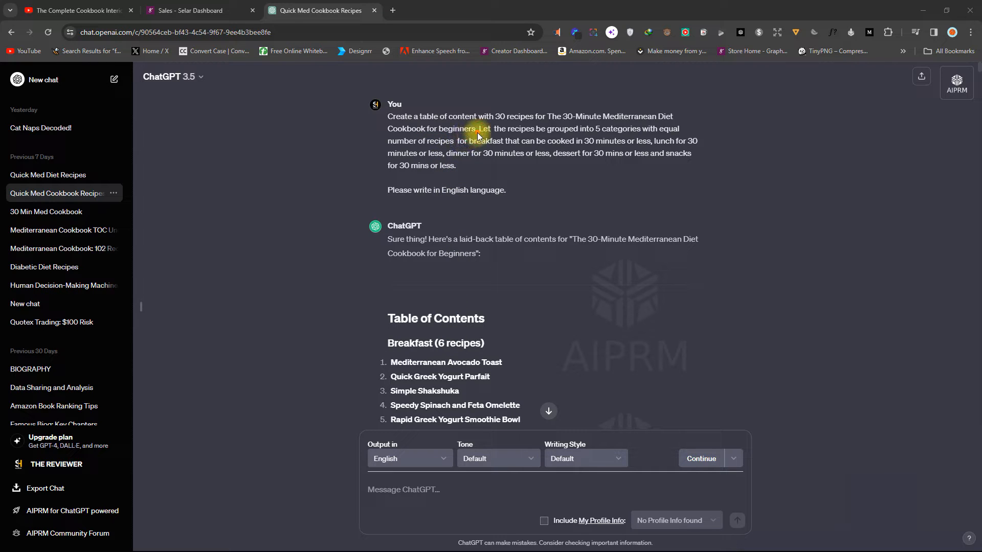
{"action": "left_click_drag", "start_coordinate": [478, 136], "coordinate": [668, 135]}
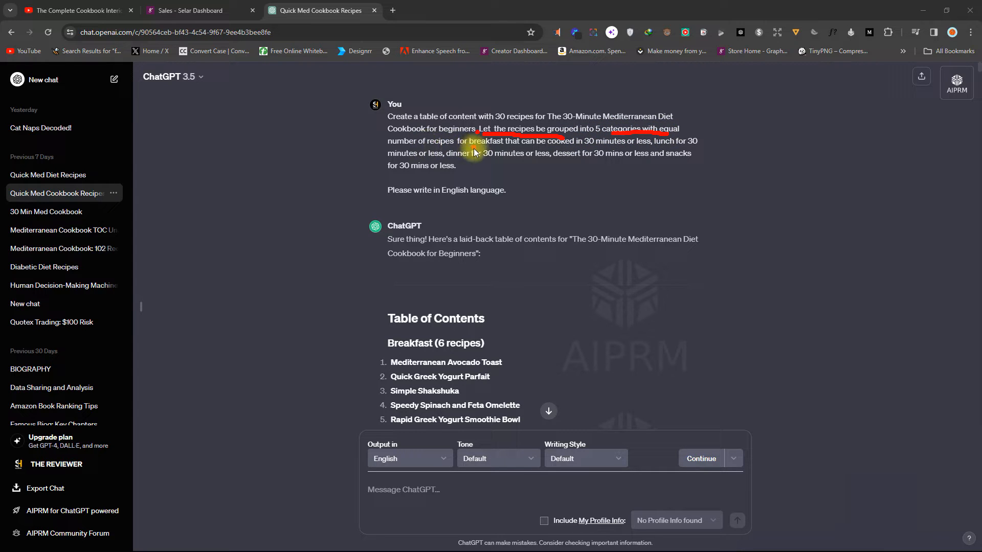
{"action": "left_click_drag", "start_coordinate": [469, 147], "coordinate": [538, 148]}
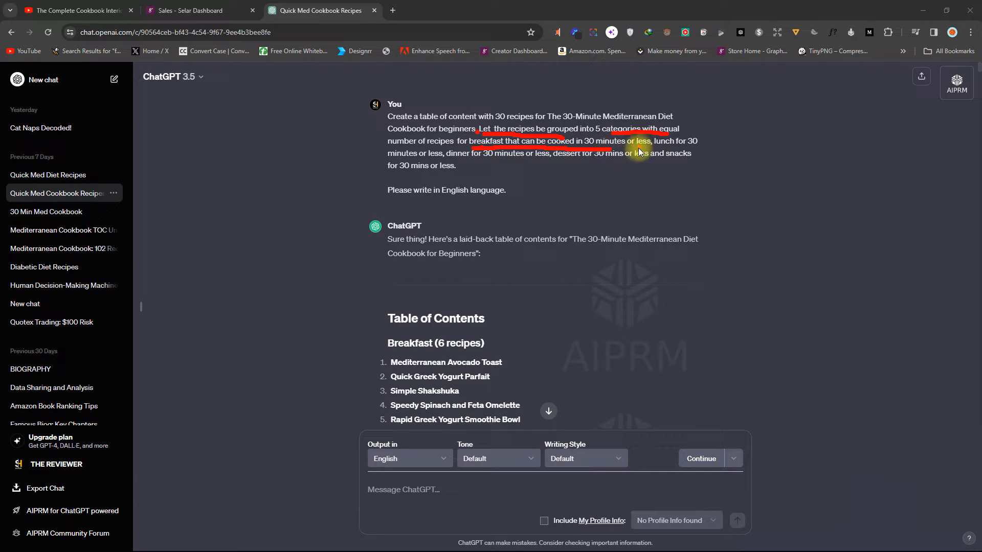
{"action": "left_click_drag", "start_coordinate": [665, 148], "coordinate": [678, 150]}
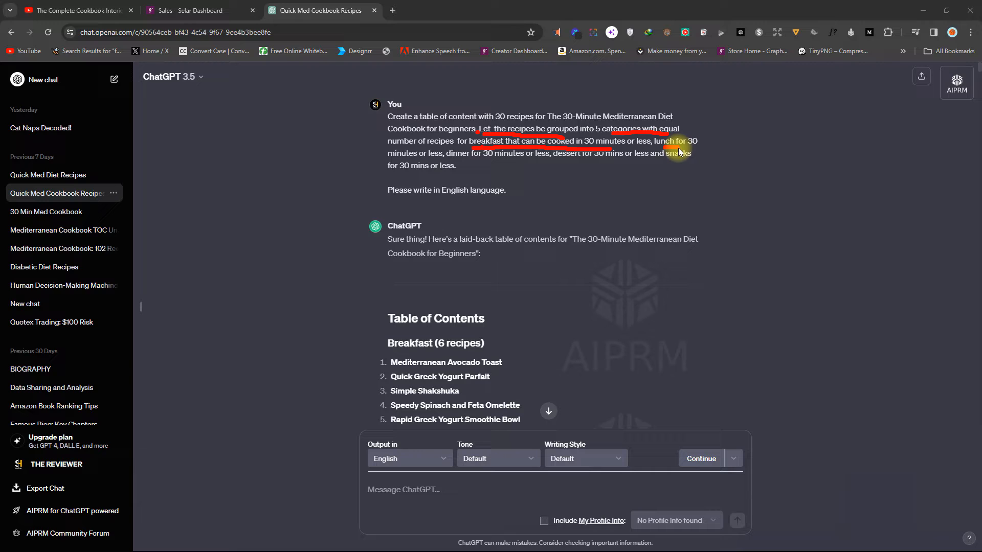
{"action": "left_click_drag", "start_coordinate": [417, 157], "coordinate": [474, 163]}
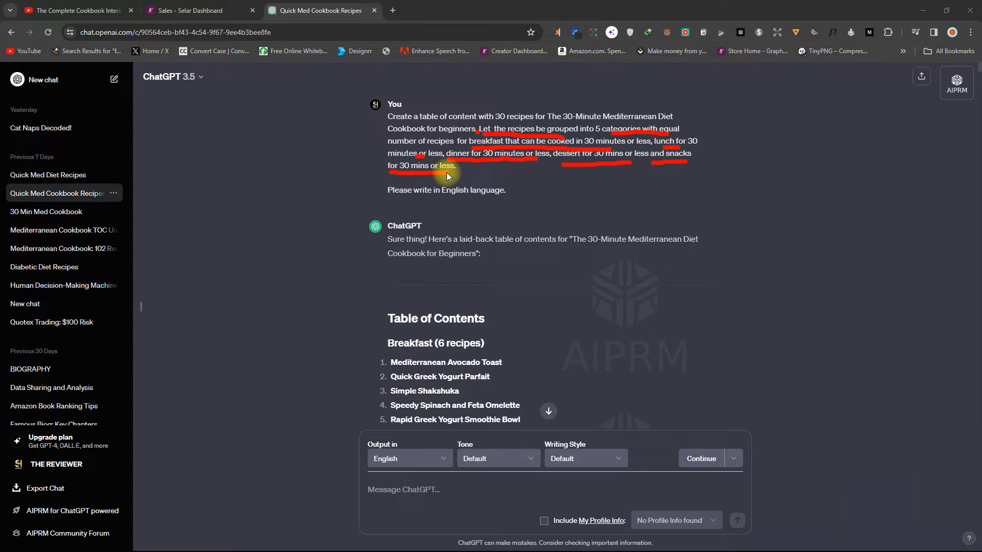
{"action": "mouse_move", "coordinate": [500, 102]}
{"action": "left_mouse_down"}
{"action": "mouse_move", "coordinate": [490, 104]}
{"action": "mouse_move", "coordinate": [504, 106]}
{"action": "left_mouse_up"}
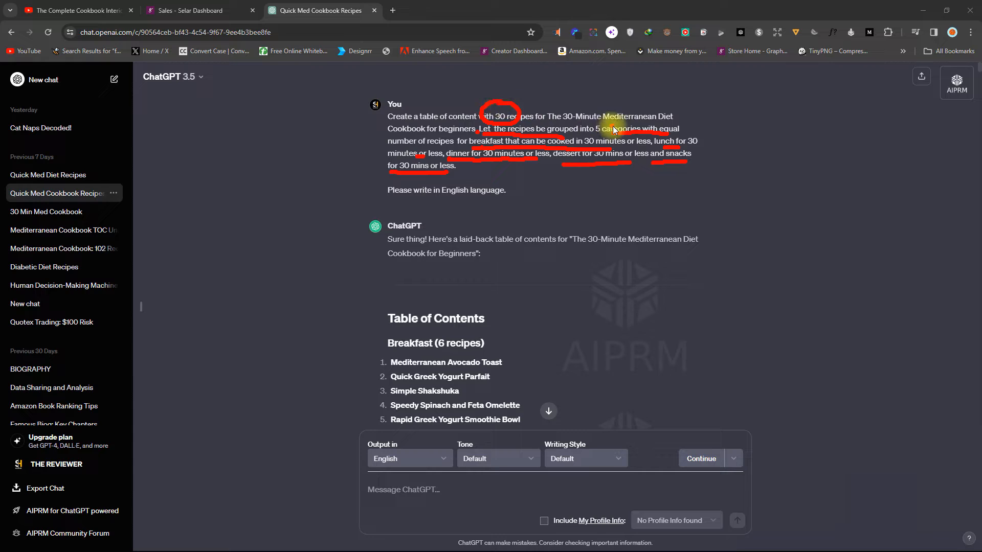
{"action": "mouse_move", "coordinate": [590, 126]}
{"action": "left_mouse_down"}
{"action": "mouse_move", "coordinate": [601, 133]}
{"action": "mouse_move", "coordinate": [604, 123]}
{"action": "left_mouse_up"}
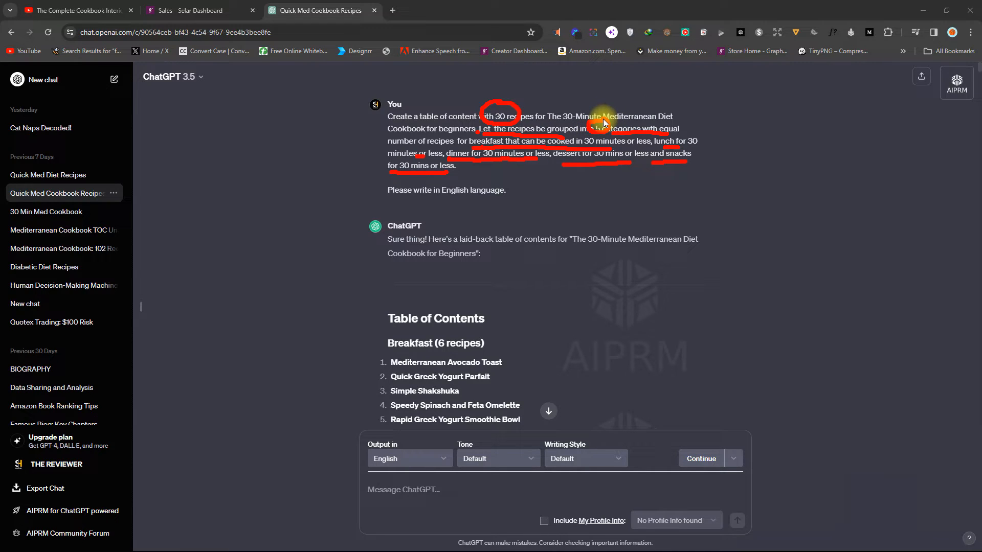
{"action": "left_click", "coordinate": [505, 116]}
{"action": "left_click", "coordinate": [601, 126]}
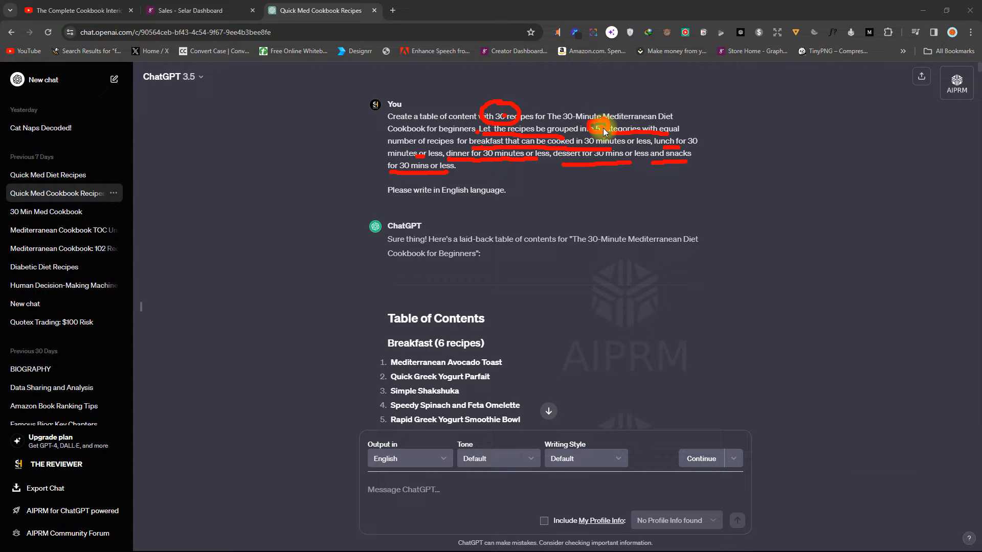
{"action": "key", "text": "e"}
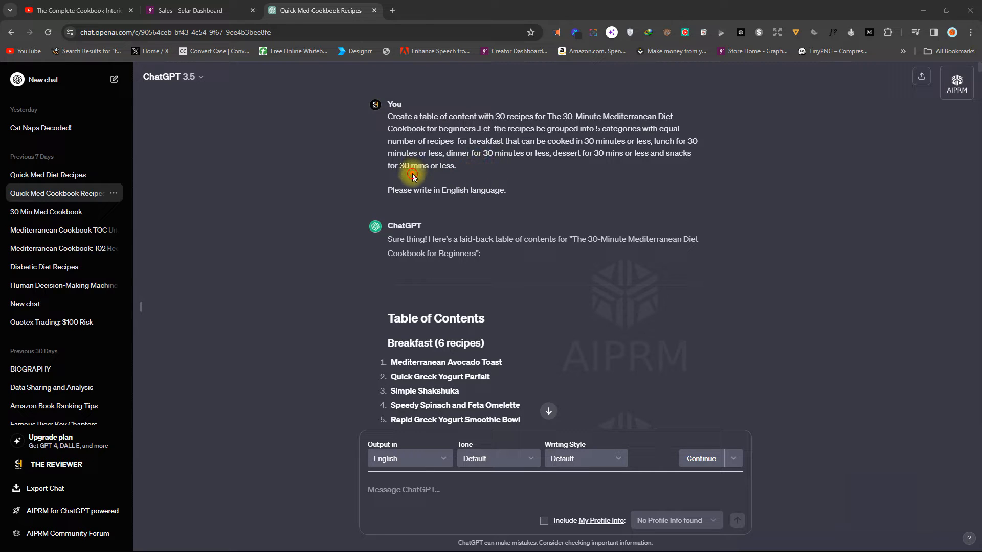
Read through the generated table of contents, checking the recipes under Breakfast, Lunch, Dinner, Dessert and Snacks.
{"action": "left_click_drag", "start_coordinate": [390, 245], "coordinate": [480, 245]}
{"action": "left_click_drag", "start_coordinate": [416, 263], "coordinate": [465, 260]}
{"action": "scroll", "coordinate": [470, 201], "scroll_direction": "down", "scroll_amount": 4}
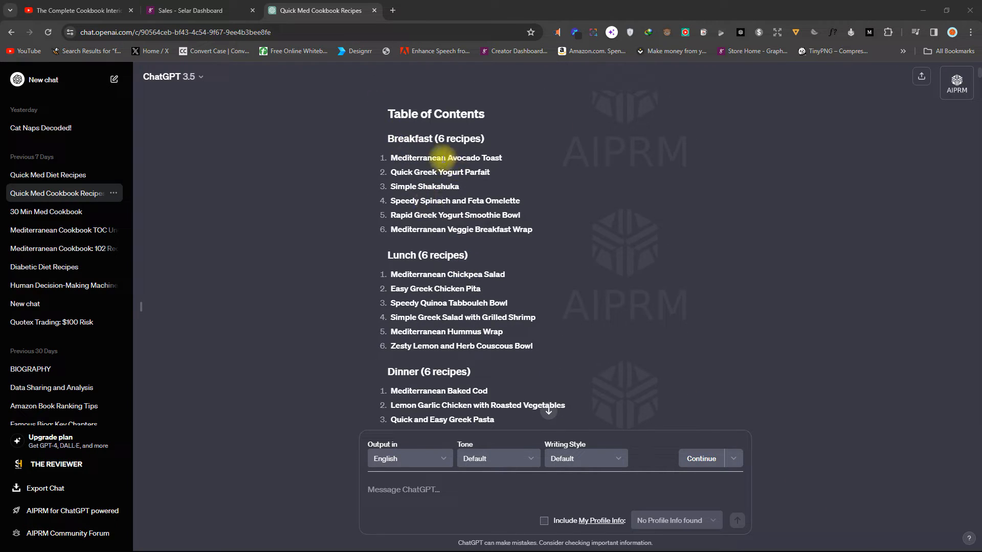
{"action": "scroll", "coordinate": [445, 186], "scroll_direction": "down", "scroll_amount": 1}
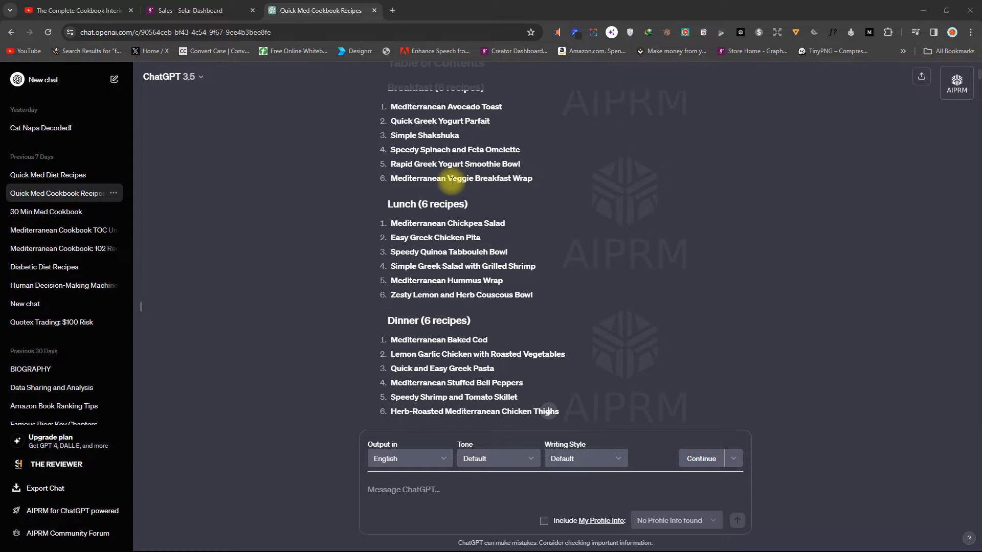
{"action": "scroll", "coordinate": [432, 187], "scroll_direction": "down", "scroll_amount": 3}
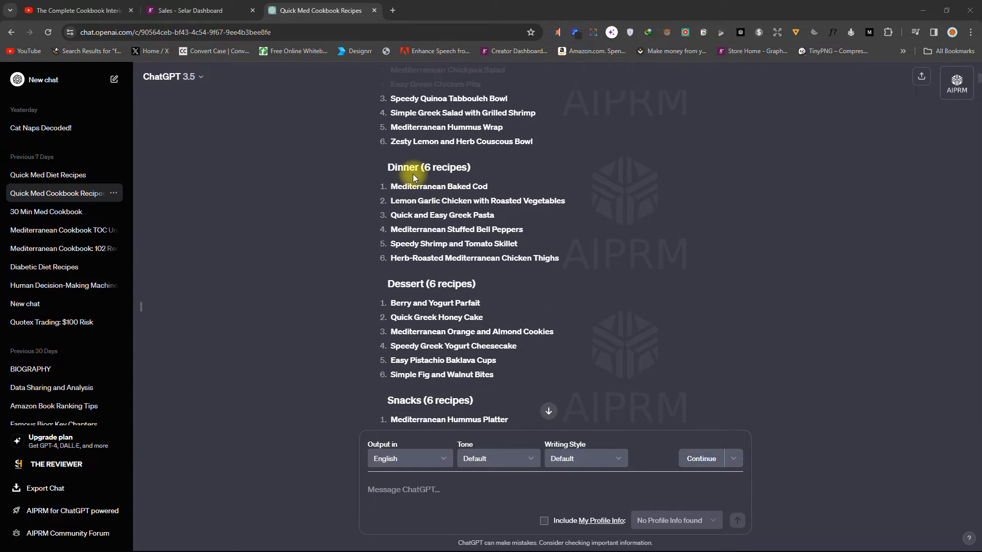
{"action": "scroll", "coordinate": [427, 185], "scroll_direction": "down", "scroll_amount": 3}
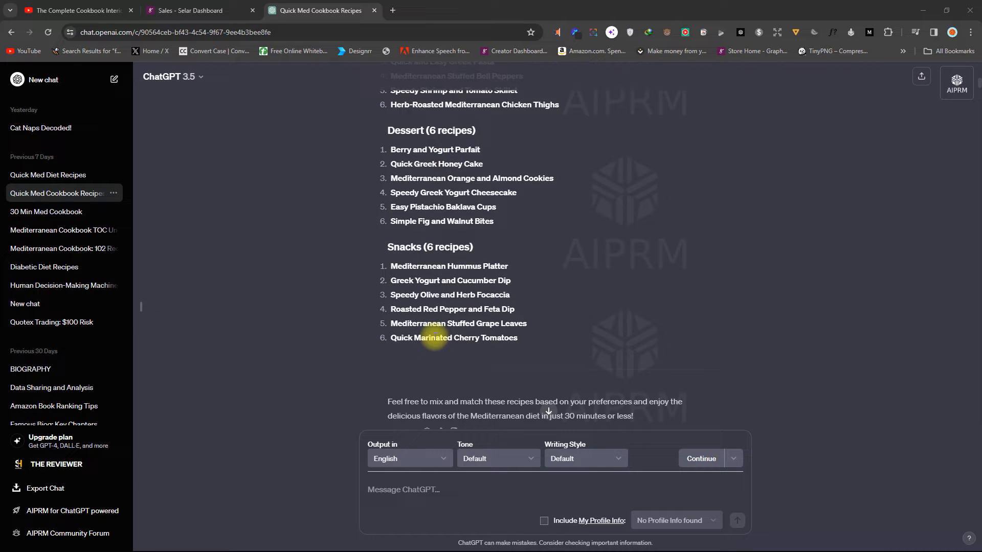
{"action": "scroll", "coordinate": [435, 338], "scroll_direction": "up", "scroll_amount": 8}
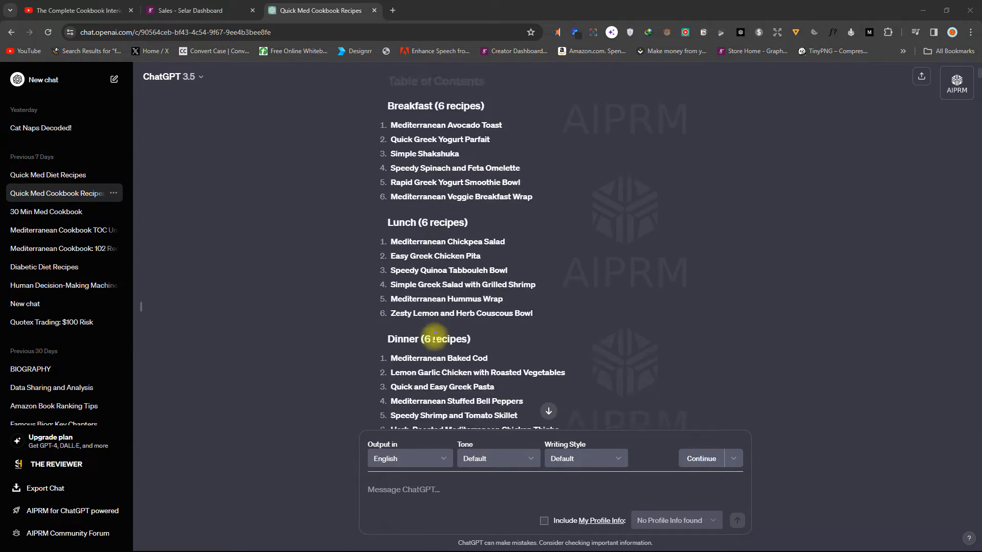
{"action": "scroll", "coordinate": [399, 216], "scroll_direction": "down", "scroll_amount": 8}
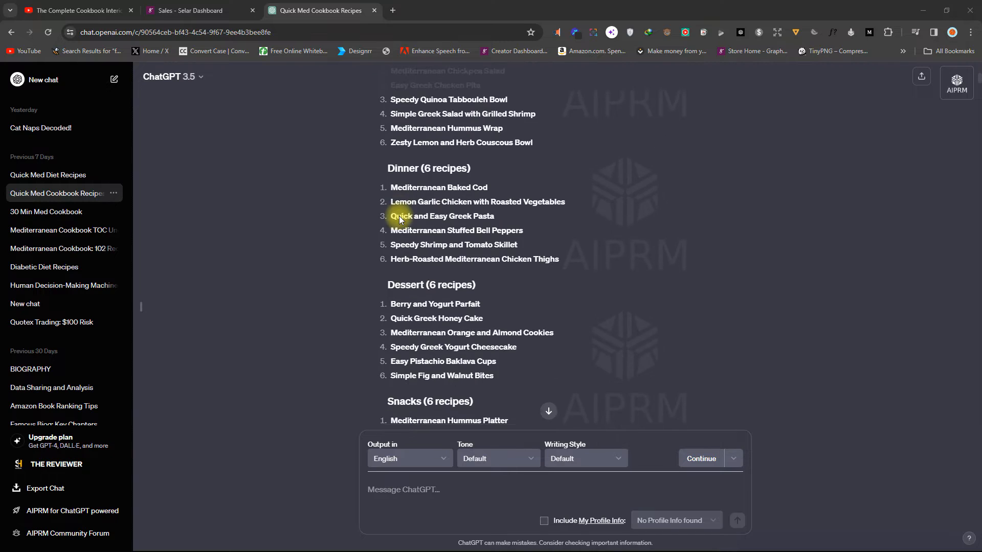
{"action": "scroll", "coordinate": [399, 220], "scroll_direction": "up", "scroll_amount": 2}
{"action": "scroll", "coordinate": [400, 220], "scroll_direction": "down", "scroll_amount": 3}
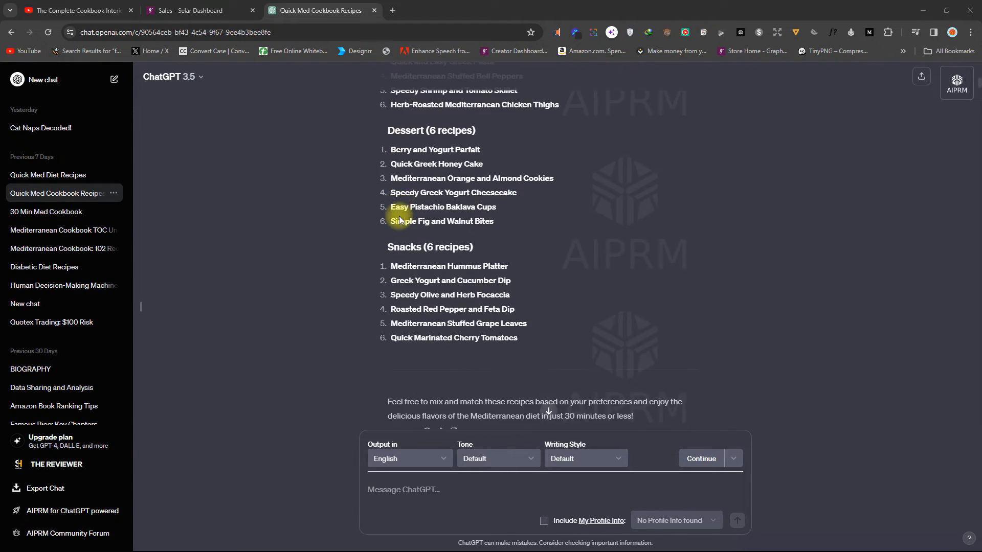
{"action": "scroll", "coordinate": [399, 216], "scroll_direction": "down", "scroll_amount": 2}
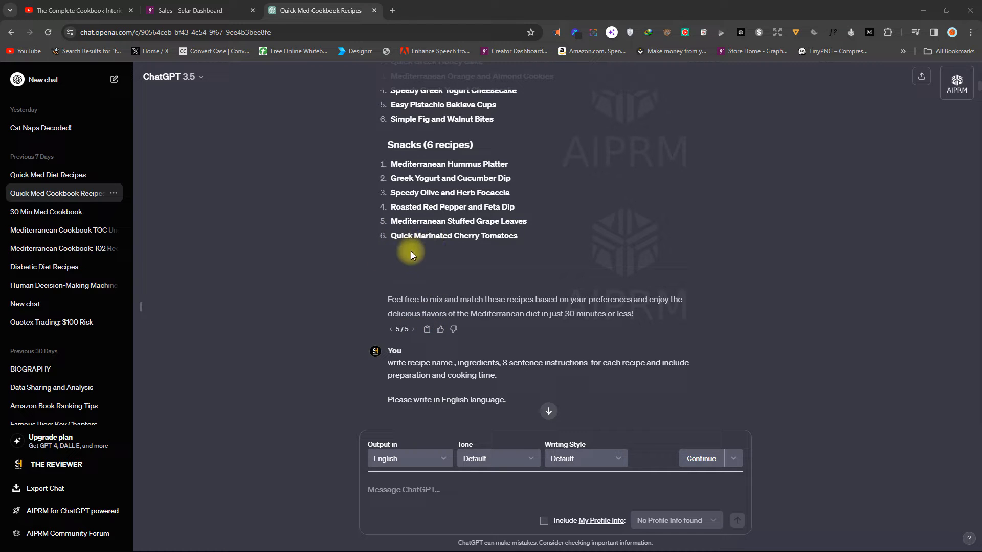
{"action": "scroll", "coordinate": [410, 250], "scroll_direction": "up", "scroll_amount": 4}
{"action": "scroll", "coordinate": [410, 251], "scroll_direction": "down", "scroll_amount": 4}
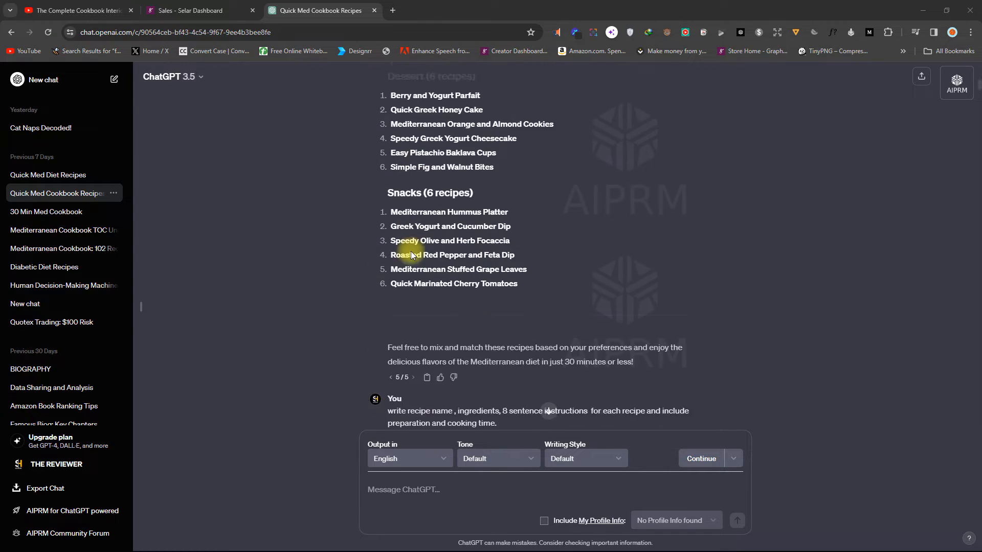
Examine the follow-up prompt asking for recipe name, ingredients, 8 sentence instructions, and preparation and cooking time for each recipe.
{"action": "scroll", "coordinate": [410, 250], "scroll_direction": "down", "scroll_amount": 3}
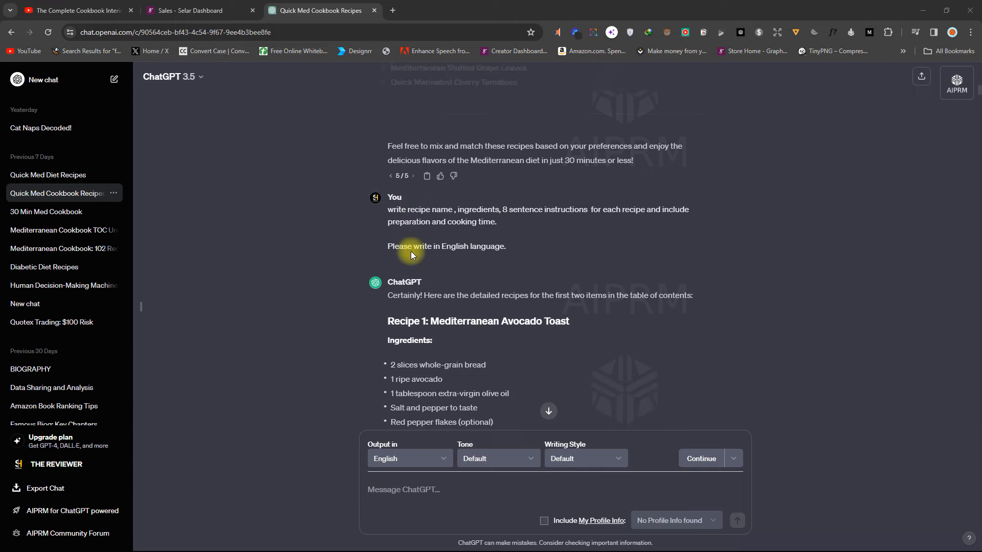
{"action": "scroll", "coordinate": [410, 251], "scroll_direction": "down", "scroll_amount": 1}
{"action": "scroll", "coordinate": [410, 250], "scroll_direction": "up", "scroll_amount": 2}
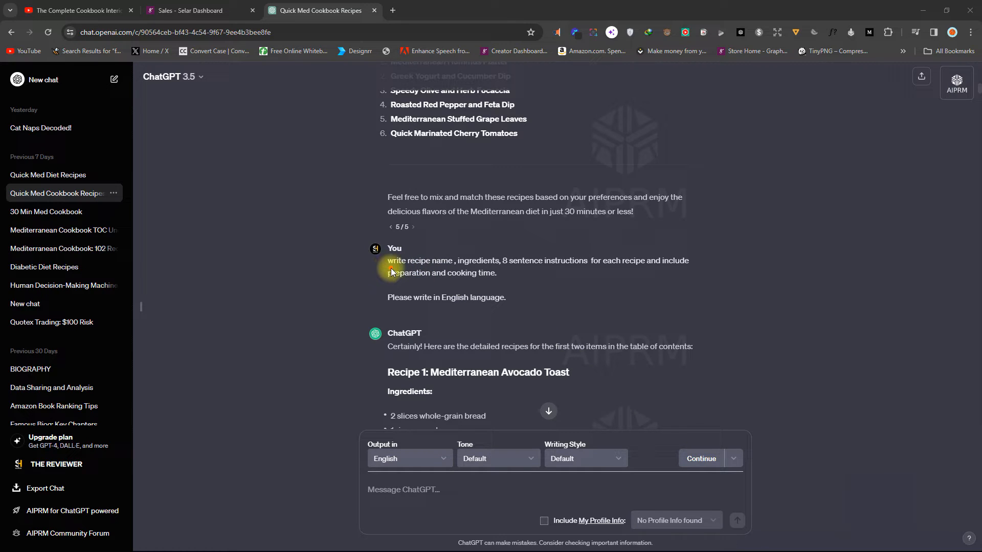
{"action": "left_click_drag", "start_coordinate": [390, 271], "coordinate": [556, 274]}
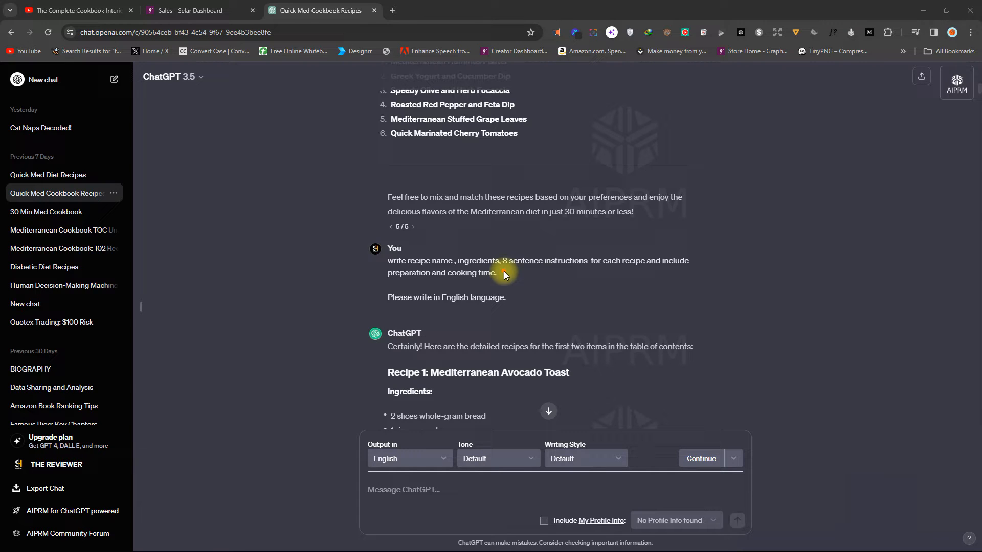
{"action": "left_click_drag", "start_coordinate": [502, 266], "coordinate": [529, 267]}
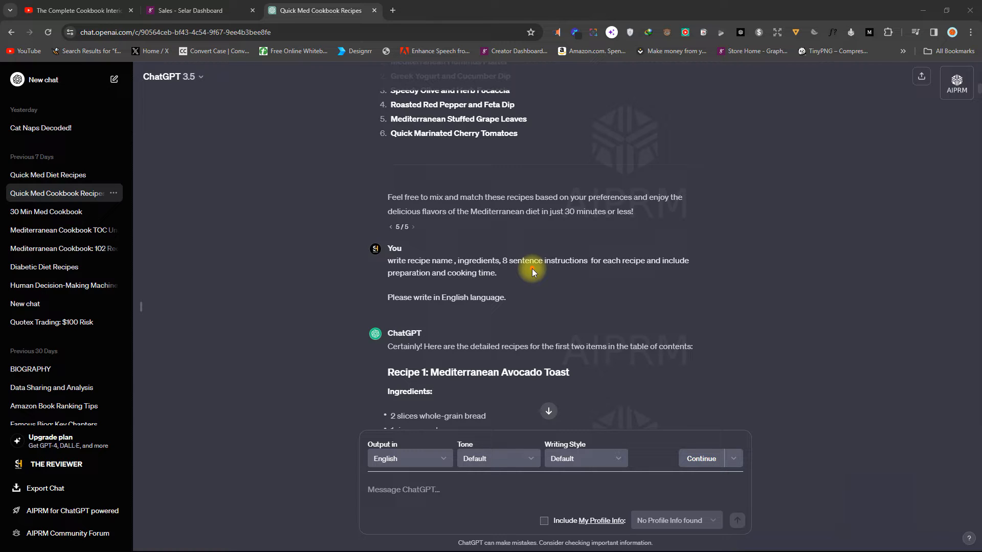
{"action": "left_click", "coordinate": [514, 273]}
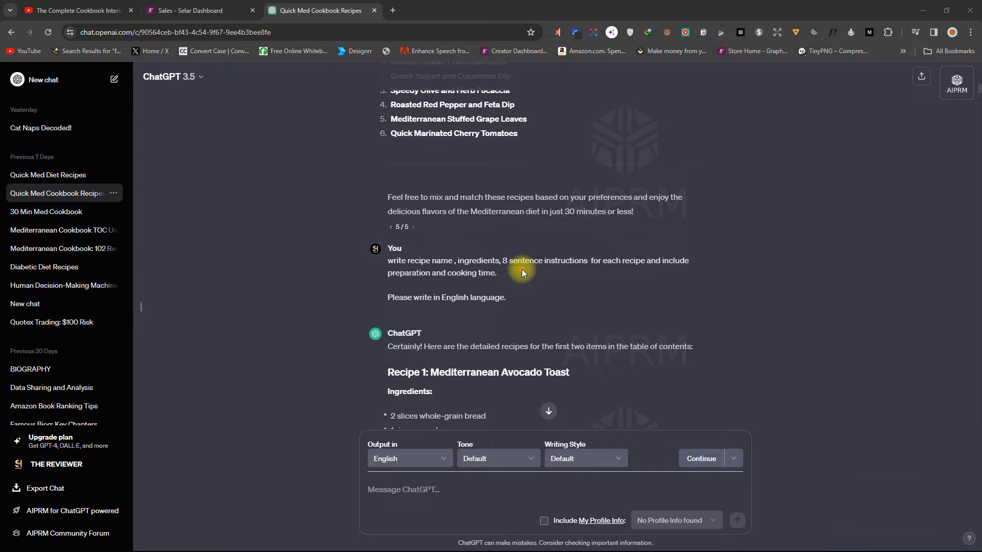
{"action": "mouse_move", "coordinate": [500, 235]}
{"action": "left_mouse_down"}
{"action": "mouse_move", "coordinate": [546, 251]}
{"action": "mouse_move", "coordinate": [611, 238]}
{"action": "mouse_move", "coordinate": [584, 254]}
{"action": "left_mouse_up"}
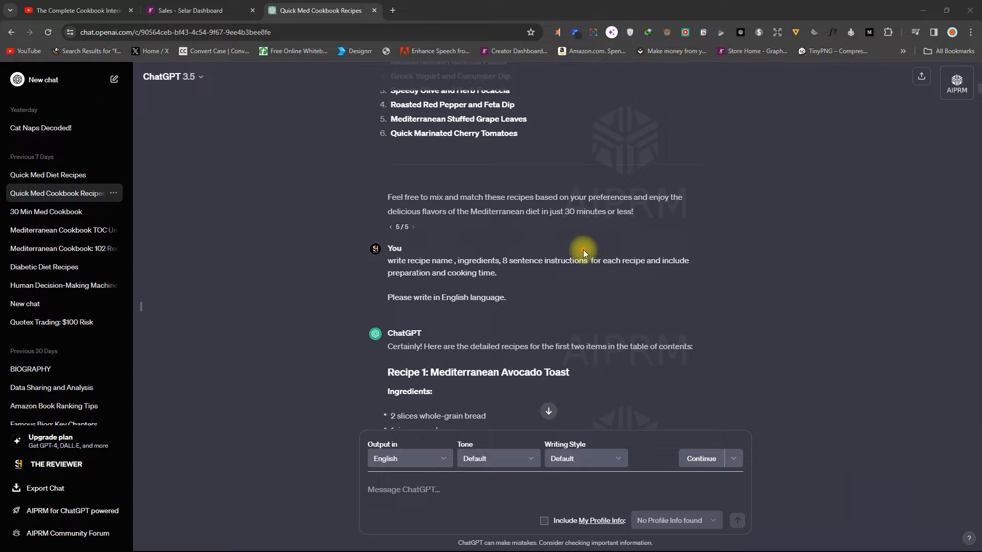
{"action": "mouse_move", "coordinate": [502, 250]}
{"action": "left_mouse_down"}
{"action": "mouse_move", "coordinate": [504, 275]}
{"action": "mouse_move", "coordinate": [507, 252]}
{"action": "mouse_move", "coordinate": [542, 234]}
{"action": "mouse_move", "coordinate": [532, 230]}
{"action": "mouse_move", "coordinate": [583, 247]}
{"action": "mouse_move", "coordinate": [624, 228]}
{"action": "mouse_move", "coordinate": [637, 237]}
{"action": "left_mouse_up"}
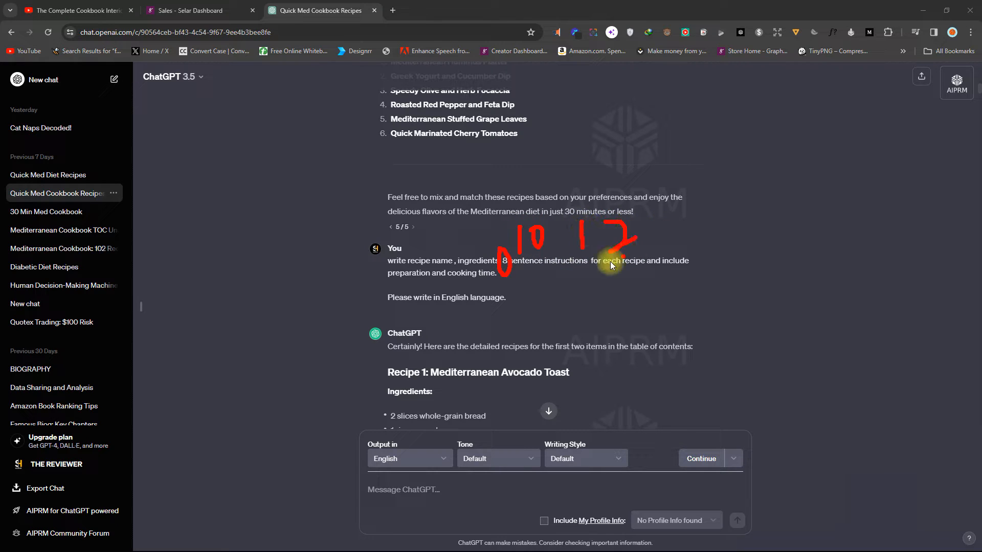
{"action": "left_click_drag", "start_coordinate": [520, 272], "coordinate": [559, 272]}
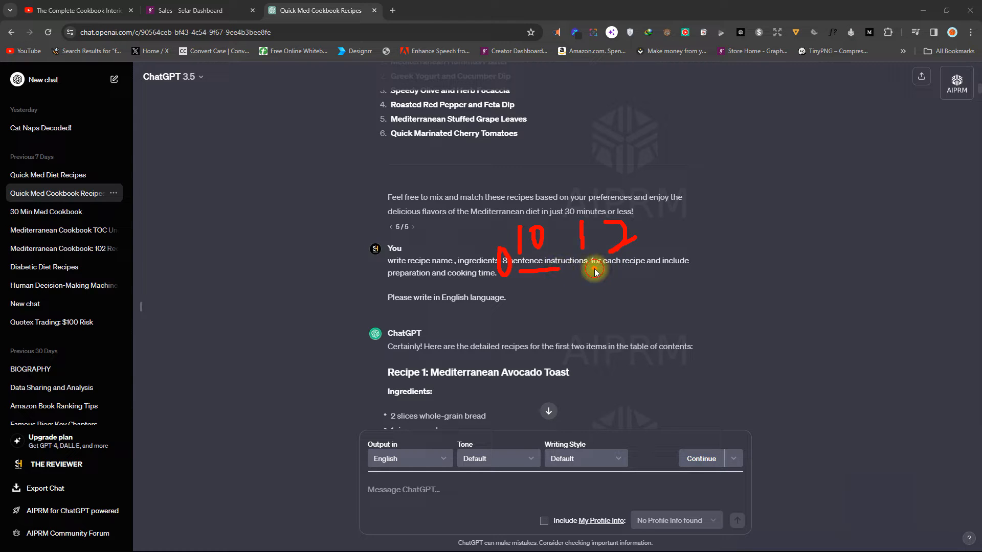
{"action": "left_click_drag", "start_coordinate": [592, 266], "coordinate": [683, 266]}
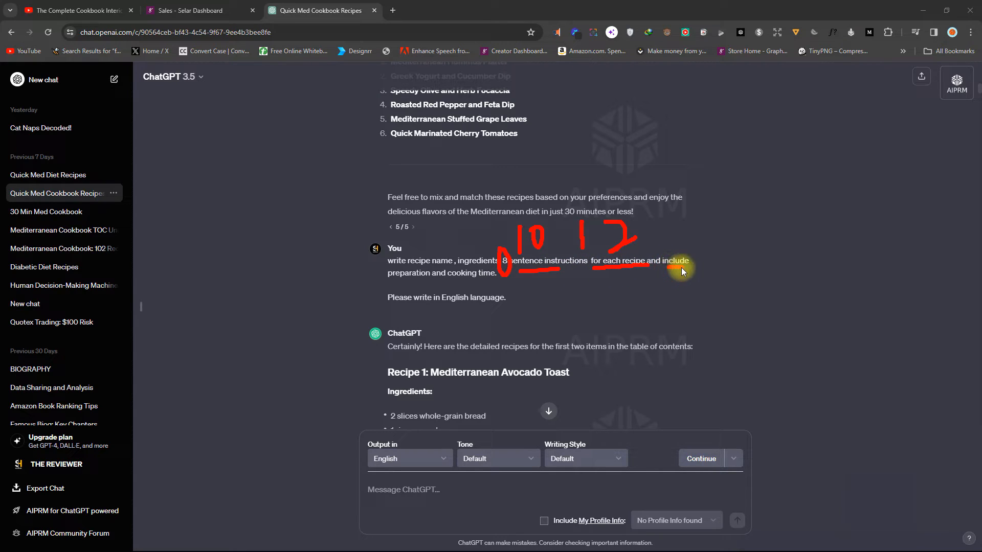
{"action": "left_click", "coordinate": [415, 281]}
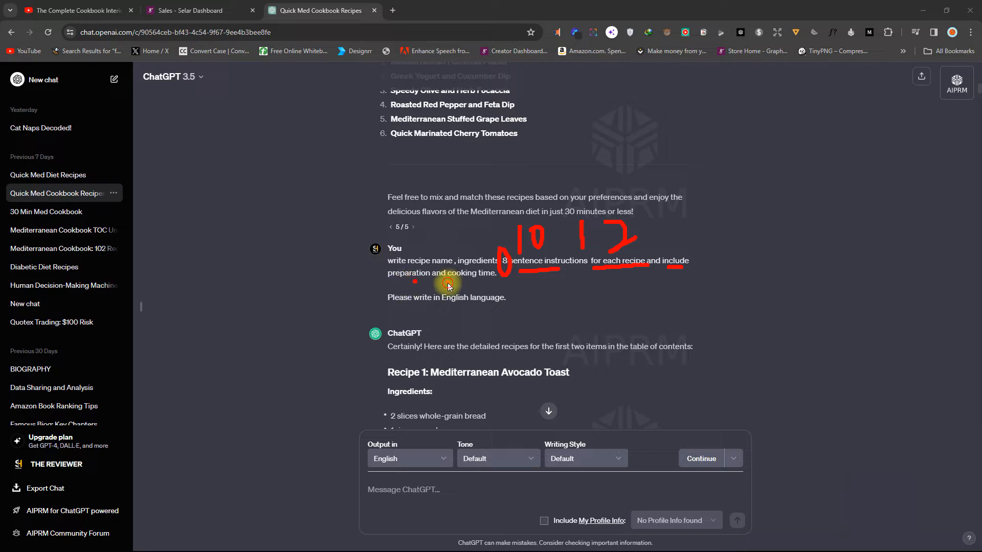
{"action": "left_click_drag", "start_coordinate": [446, 282], "coordinate": [507, 281]}
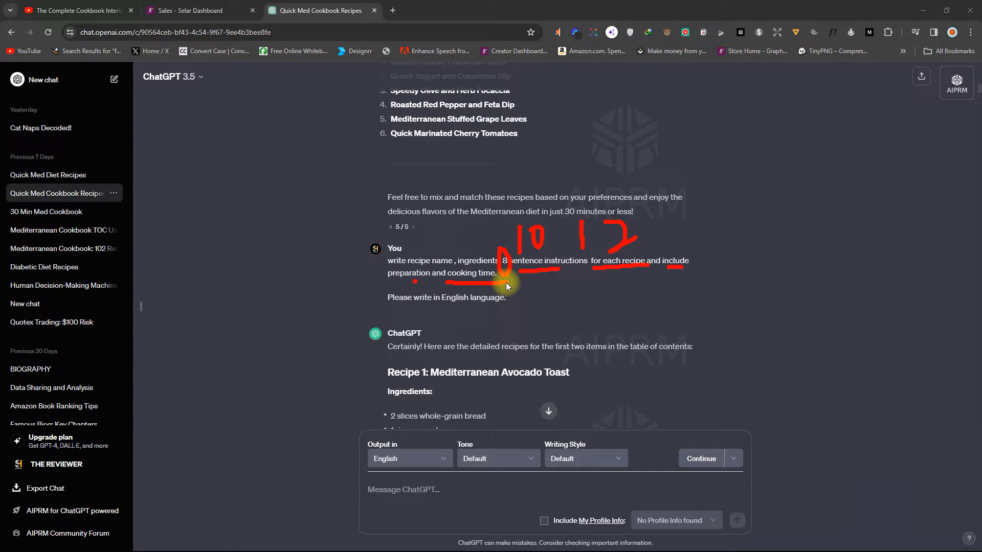
{"action": "left_click_drag", "start_coordinate": [388, 280], "coordinate": [424, 281]}
{"action": "left_click_drag", "start_coordinate": [519, 281], "coordinate": [581, 277]}
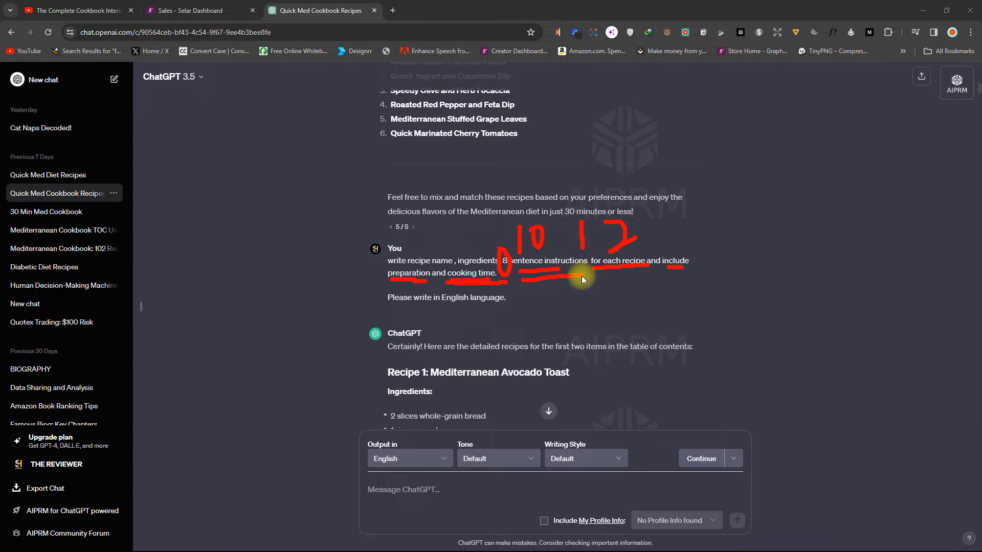
{"action": "left_click_drag", "start_coordinate": [618, 284], "coordinate": [722, 275]}
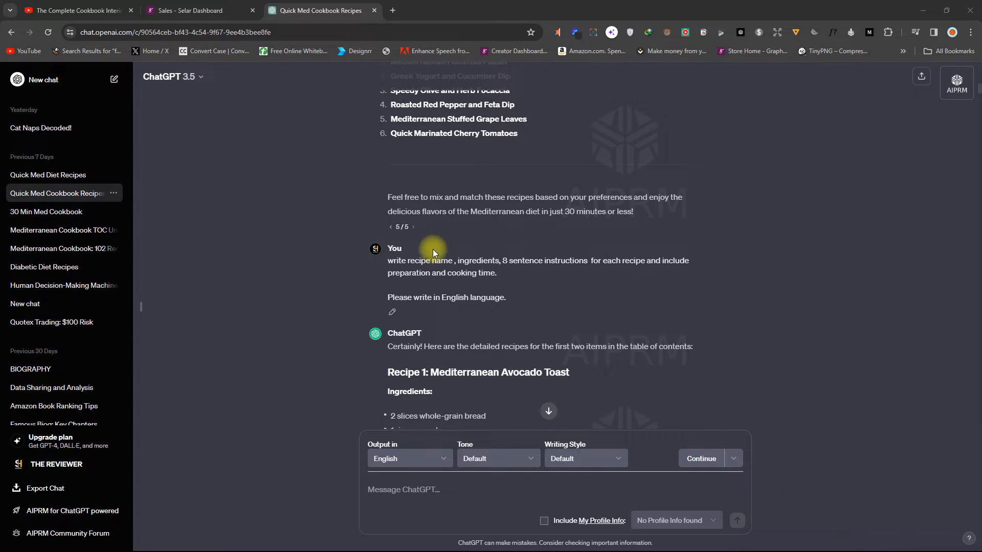
Review Recipe 1, Mediterranean Avocado Toast, marking its title, ingredients list and preparation and cooking time.
{"action": "scroll", "coordinate": [428, 248], "scroll_direction": "down", "scroll_amount": 3}
{"action": "scroll", "coordinate": [427, 245], "scroll_direction": "down", "scroll_amount": 5}
{"action": "scroll", "coordinate": [429, 225], "scroll_direction": "up", "scroll_amount": 3}
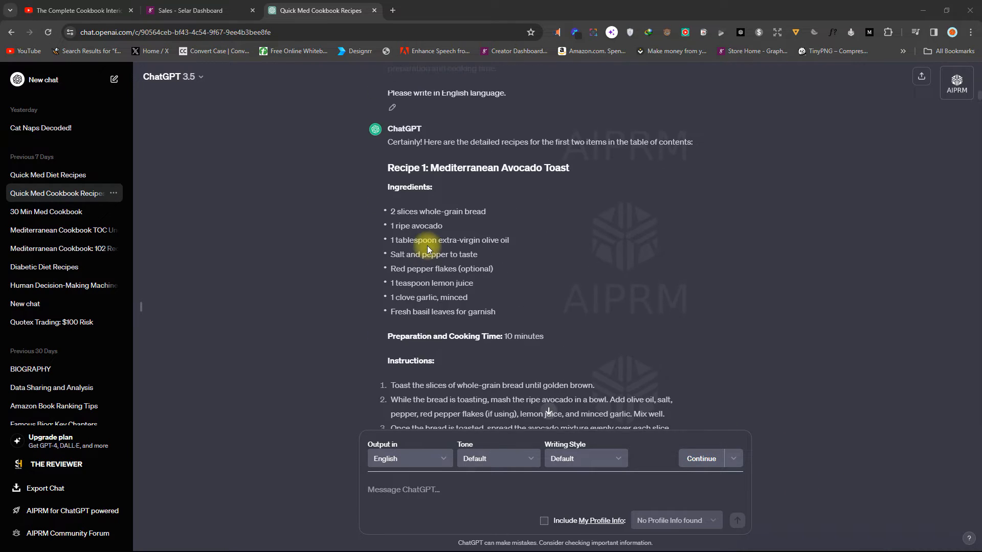
{"action": "scroll", "coordinate": [428, 249], "scroll_direction": "down", "scroll_amount": 1}
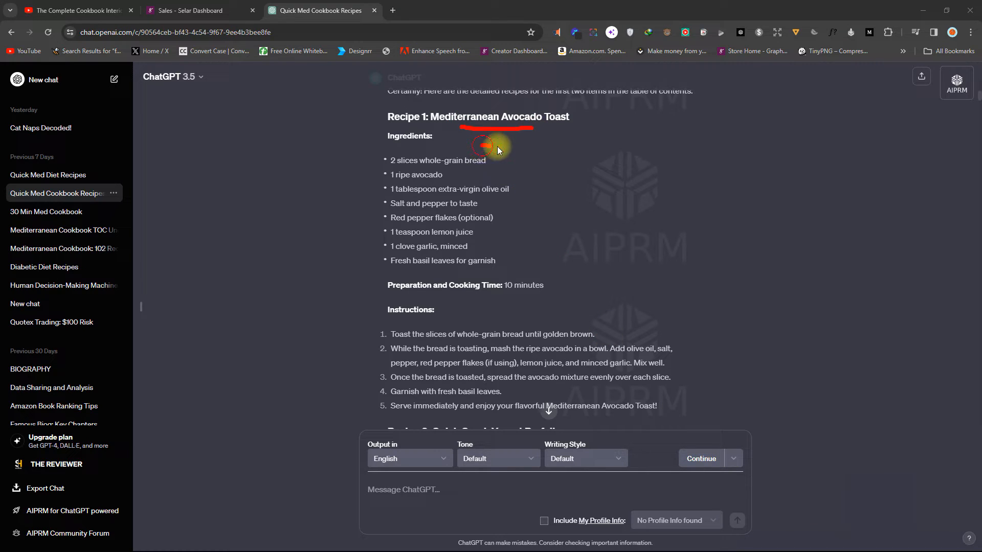
{"action": "left_click_drag", "start_coordinate": [497, 146], "coordinate": [530, 264]}
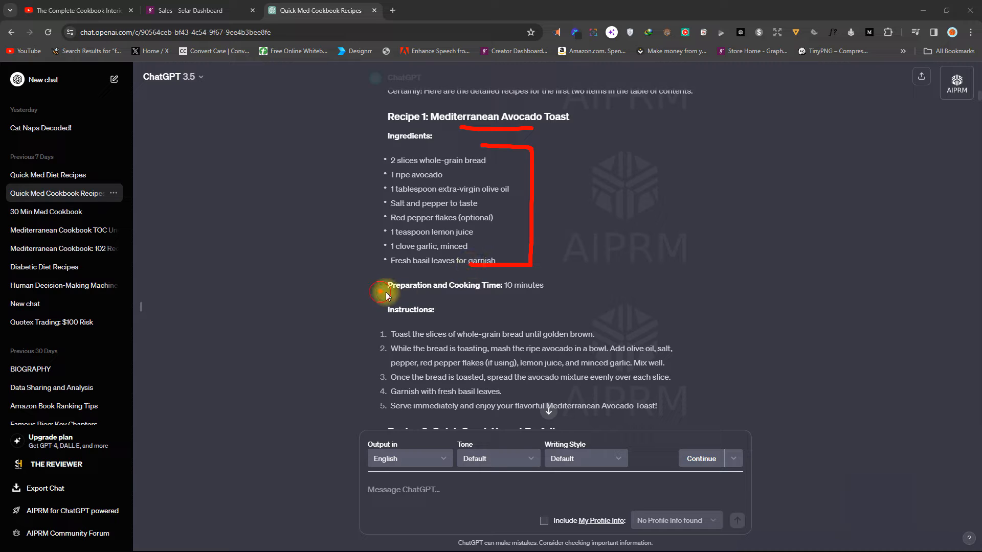
{"action": "left_click_drag", "start_coordinate": [379, 292], "coordinate": [443, 293]}
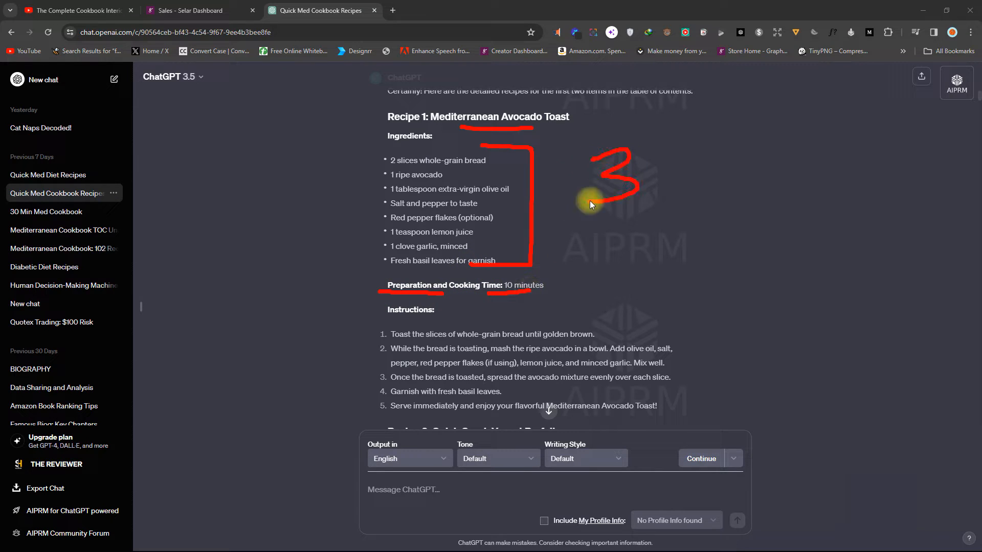
Handwrite "30 mins" twice beside Recipe 1, underline its preparation and cooking time again, and clear the markings.
{"action": "left_click_drag", "start_coordinate": [688, 178], "coordinate": [737, 166]}
{"action": "left_click_drag", "start_coordinate": [752, 141], "coordinate": [756, 158]}
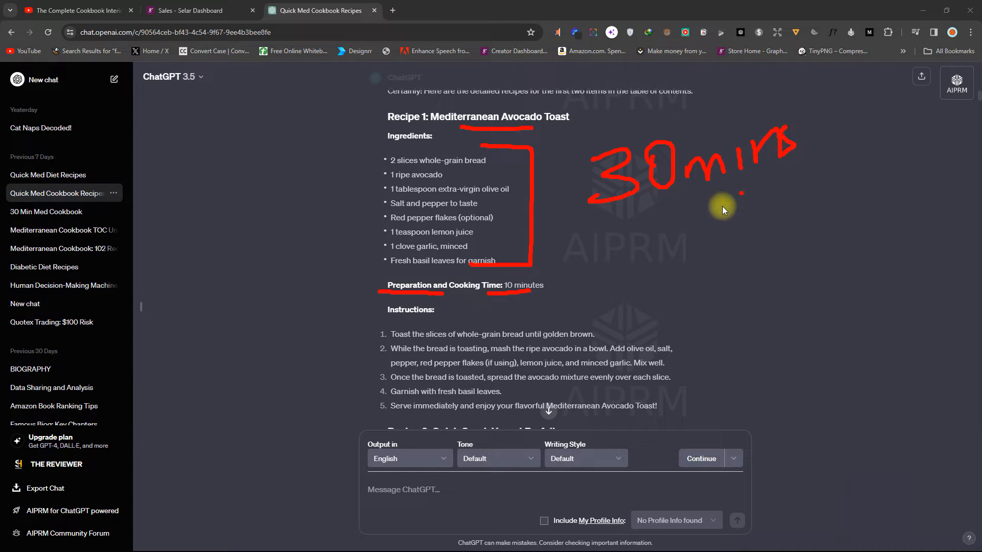
{"action": "left_click_drag", "start_coordinate": [819, 170], "coordinate": [738, 217]}
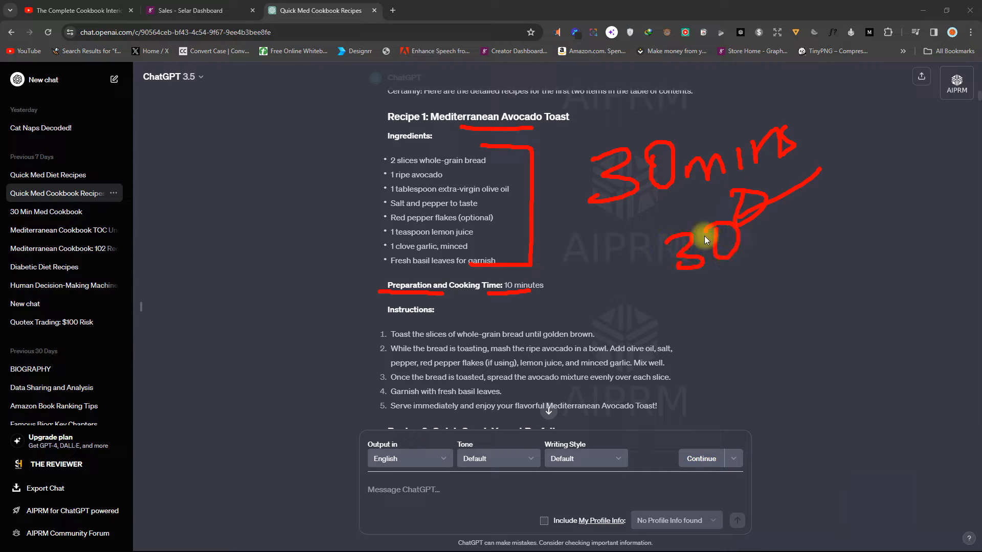
{"action": "left_click_drag", "start_coordinate": [799, 209], "coordinate": [828, 196]}
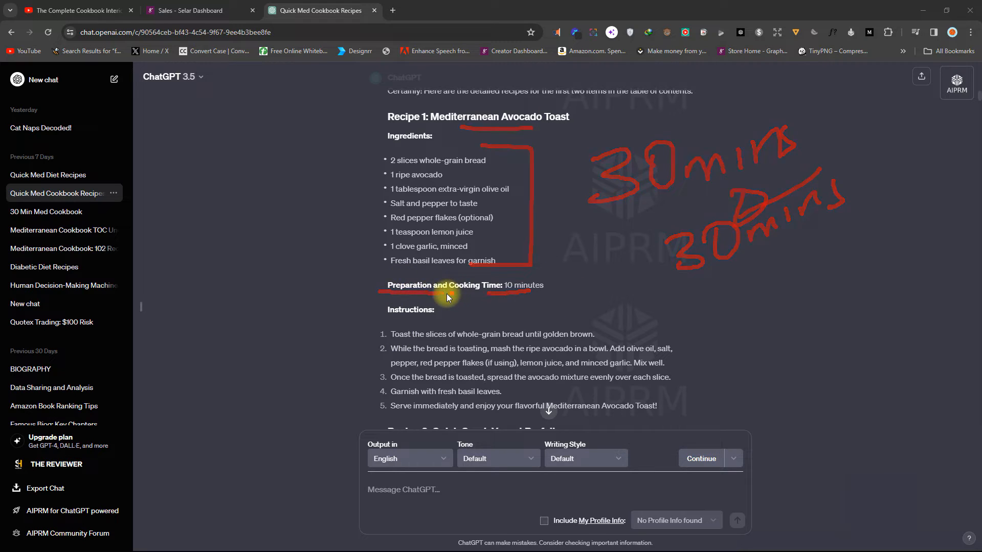
{"action": "left_click_drag", "start_coordinate": [395, 291], "coordinate": [480, 290]}
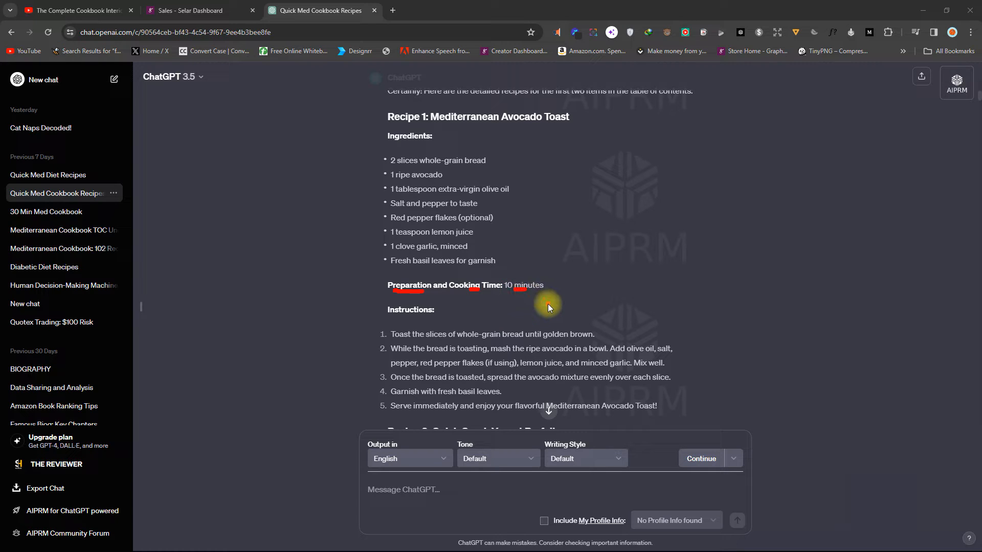
{"action": "left_click", "coordinate": [876, 541]}
Examine Recipe 1's instructions, circling the step numbers, bracketing the list and handwriting an 8 beside it.
{"action": "scroll", "coordinate": [491, 271], "scroll_direction": "down", "scroll_amount": 2}
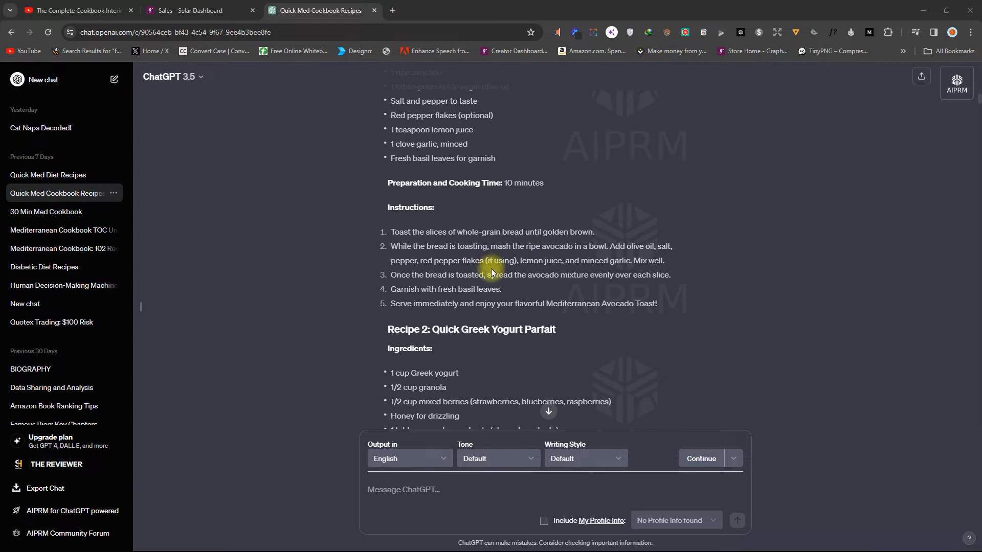
{"action": "left_click", "coordinate": [871, 539]}
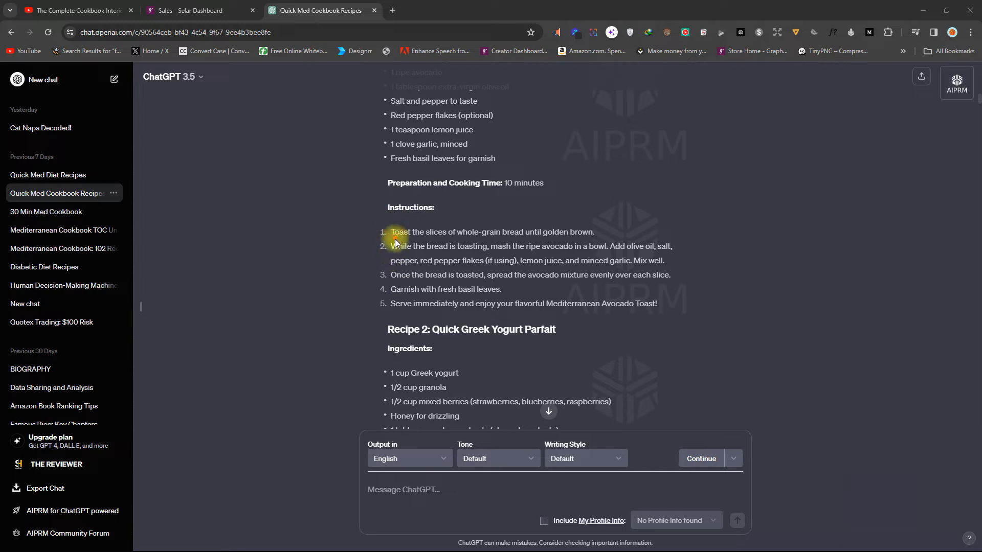
{"action": "mouse_move", "coordinate": [382, 226]}
{"action": "left_mouse_down"}
{"action": "mouse_move", "coordinate": [374, 270]}
{"action": "mouse_move", "coordinate": [383, 293]}
{"action": "left_mouse_up"}
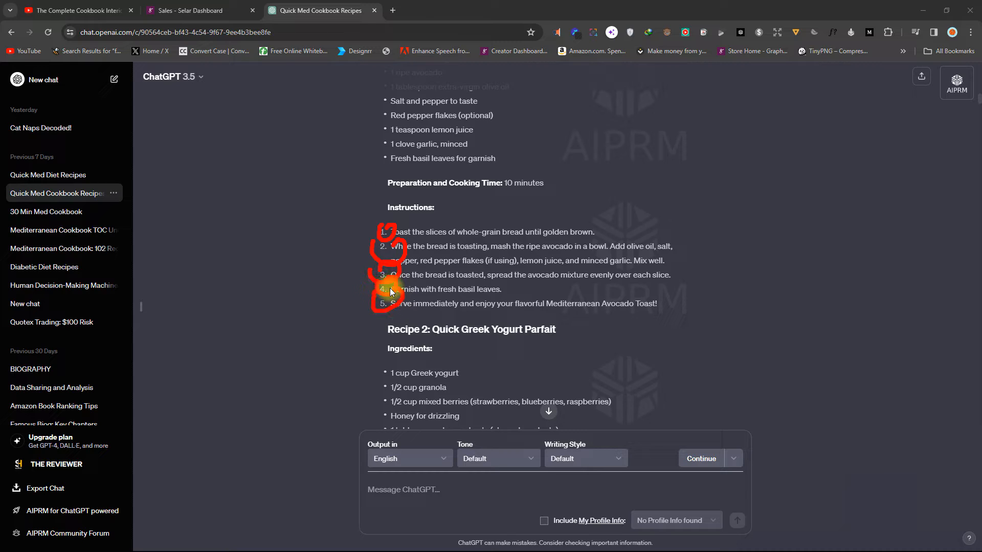
{"action": "mouse_move", "coordinate": [650, 204]}
{"action": "left_mouse_down"}
{"action": "mouse_move", "coordinate": [699, 307]}
{"action": "mouse_move", "coordinate": [652, 305]}
{"action": "left_mouse_up"}
{"action": "mouse_move", "coordinate": [718, 216]}
{"action": "left_mouse_down"}
{"action": "mouse_move", "coordinate": [726, 286]}
{"action": "mouse_move", "coordinate": [766, 228]}
{"action": "left_mouse_up"}
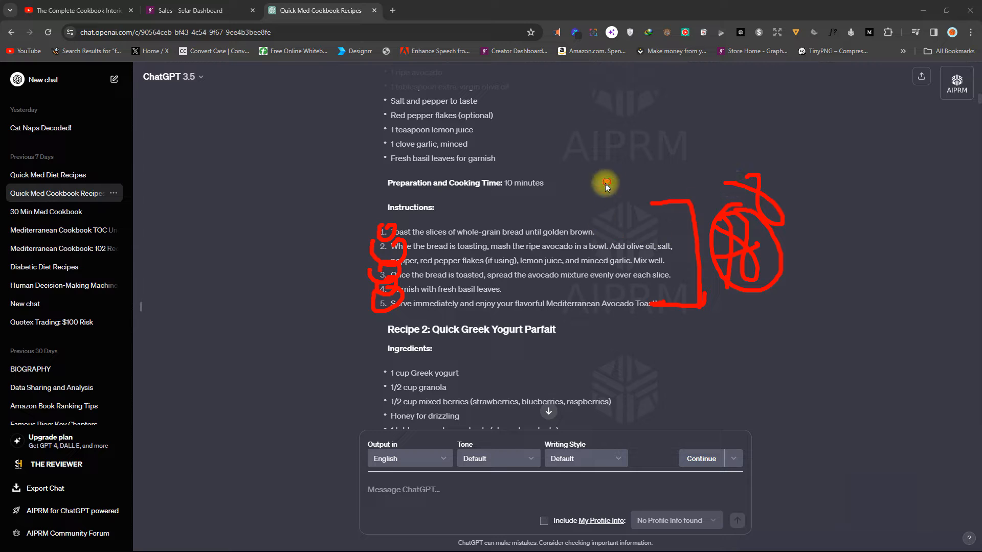
{"action": "left_click_drag", "start_coordinate": [549, 245], "coordinate": [517, 219]}
{"action": "left_click_drag", "start_coordinate": [434, 199], "coordinate": [445, 254]}
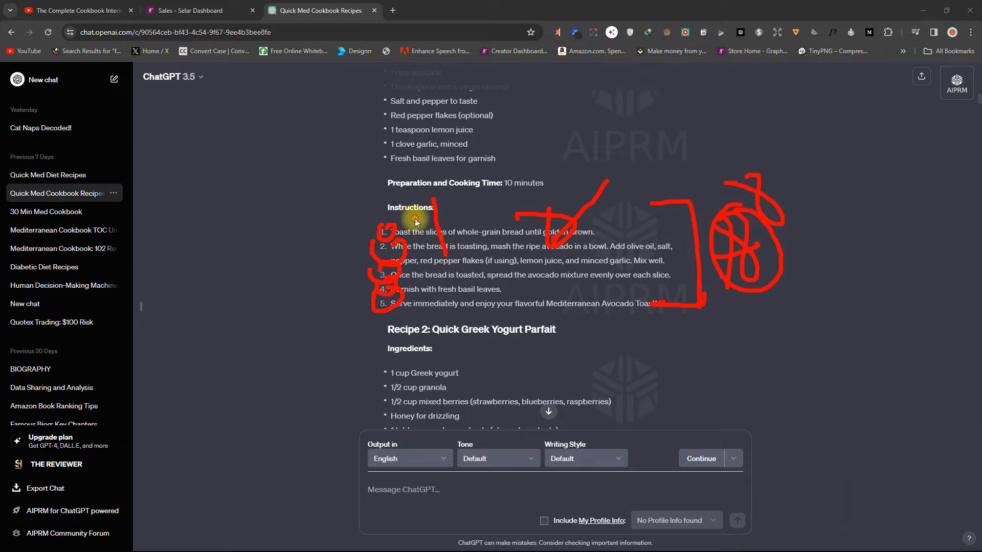
{"action": "left_click_drag", "start_coordinate": [415, 219], "coordinate": [434, 246]}
{"action": "left_click_drag", "start_coordinate": [742, 206], "coordinate": [745, 264]}
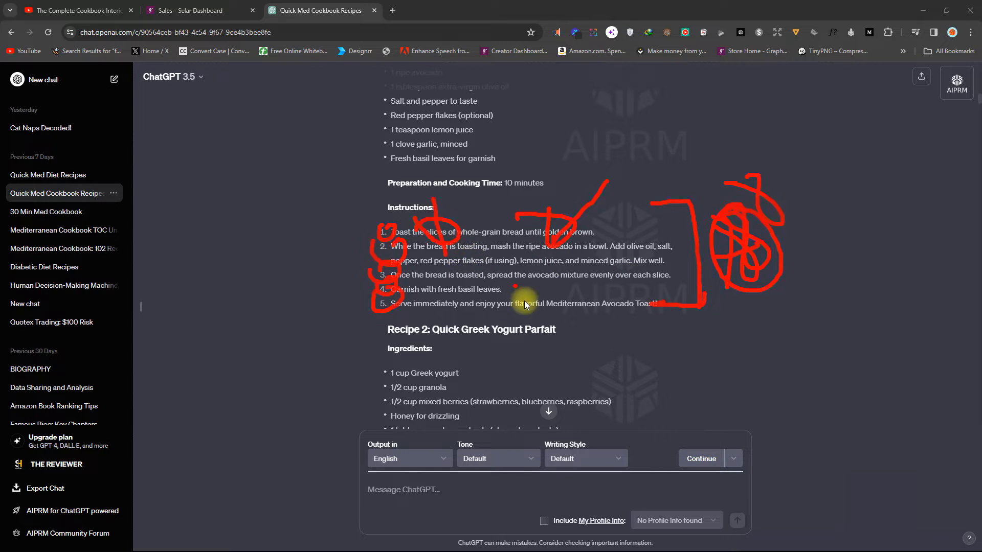
{"action": "left_click_drag", "start_coordinate": [438, 306], "coordinate": [494, 305]}
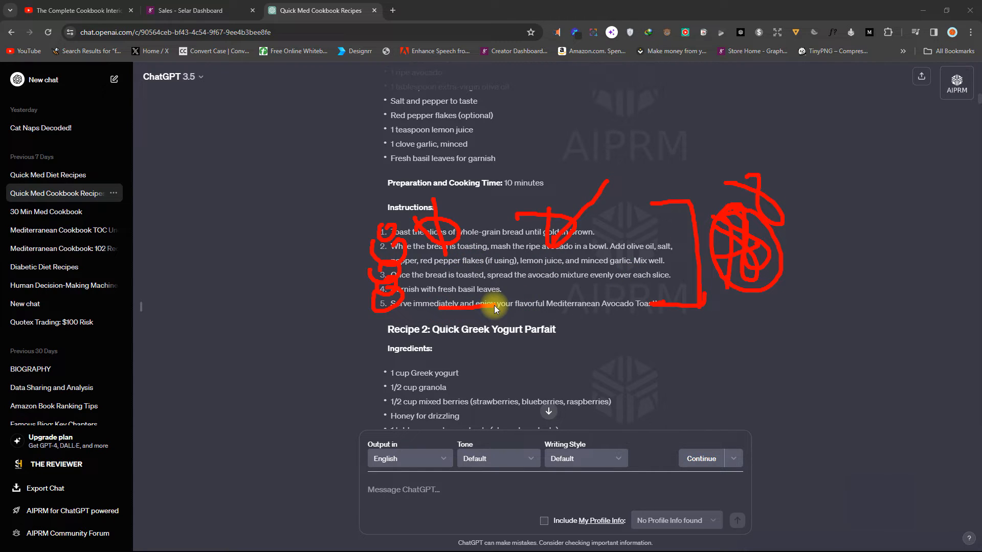
{"action": "left_click", "coordinate": [517, 275]}
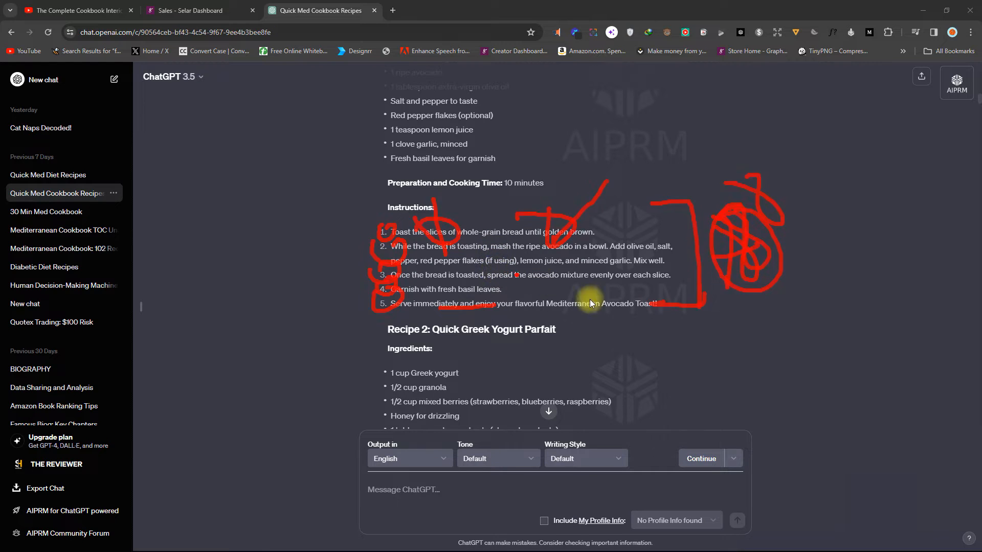
Review Recipe 2, Quick Greek Yogurt Parfait, and bracket its numbered instructions.
{"action": "scroll", "coordinate": [585, 263], "scroll_direction": "down", "scroll_amount": 5}
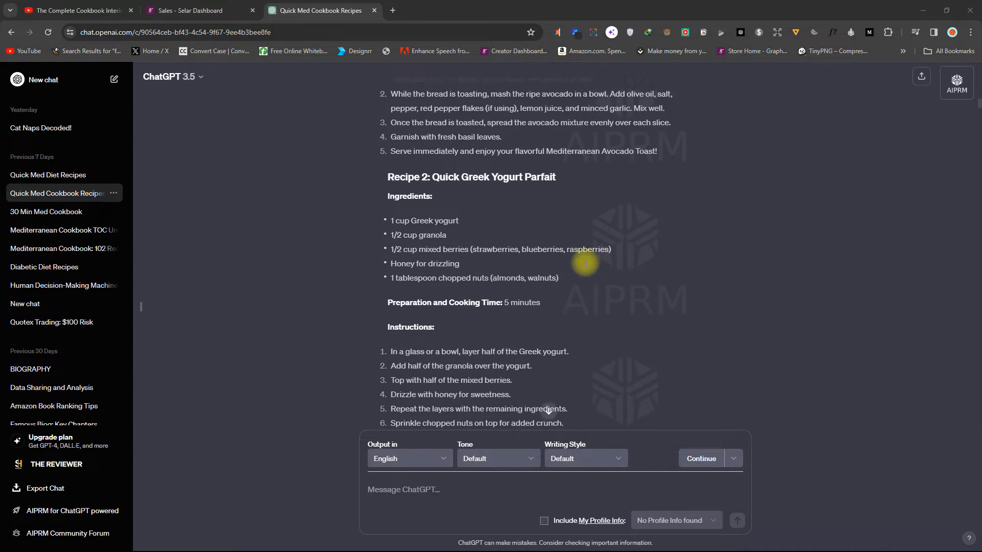
{"action": "scroll", "coordinate": [585, 264], "scroll_direction": "up", "scroll_amount": 1}
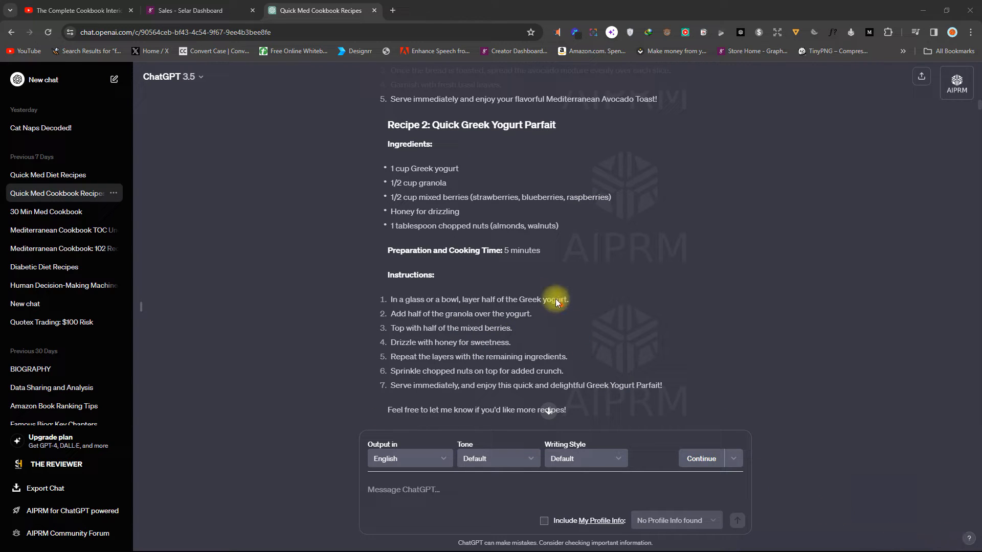
{"action": "mouse_move", "coordinate": [707, 266]}
{"action": "left_mouse_down"}
{"action": "mouse_move", "coordinate": [705, 421]}
{"action": "mouse_move", "coordinate": [635, 410]}
{"action": "left_mouse_up"}
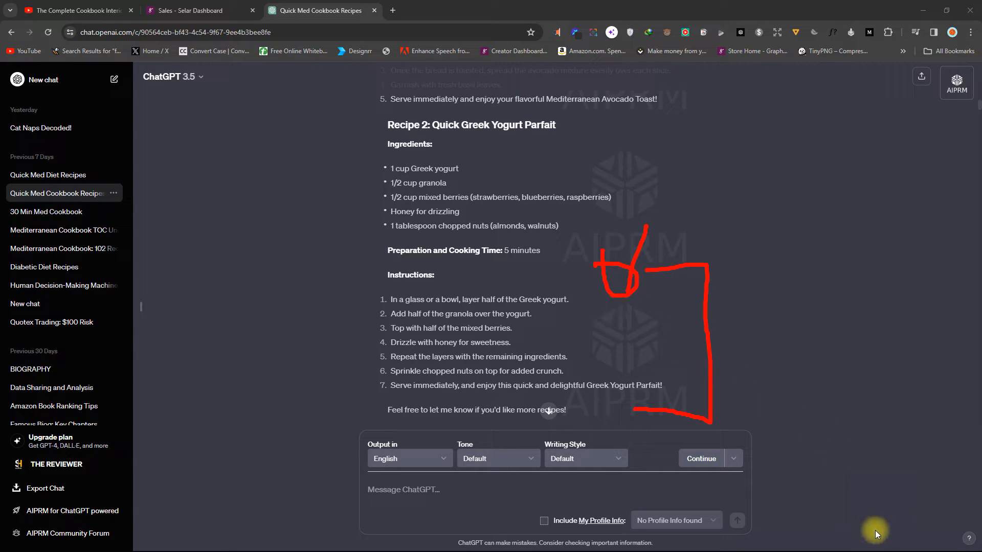
Read through Recipes 3 to 5 and the "Continue writing please" prompts, bracketing the Speedy Spinach and Feta Omelette instructions.
{"action": "scroll", "coordinate": [632, 263], "scroll_direction": "down", "scroll_amount": 7}
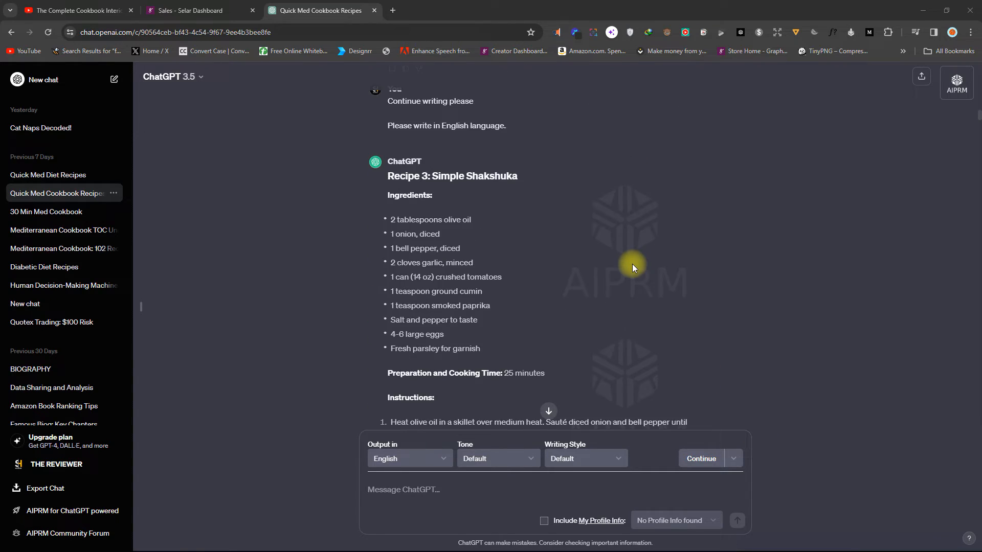
{"action": "scroll", "coordinate": [632, 264], "scroll_direction": "down", "scroll_amount": 10}
{"action": "scroll", "coordinate": [436, 216], "scroll_direction": "up", "scroll_amount": 3}
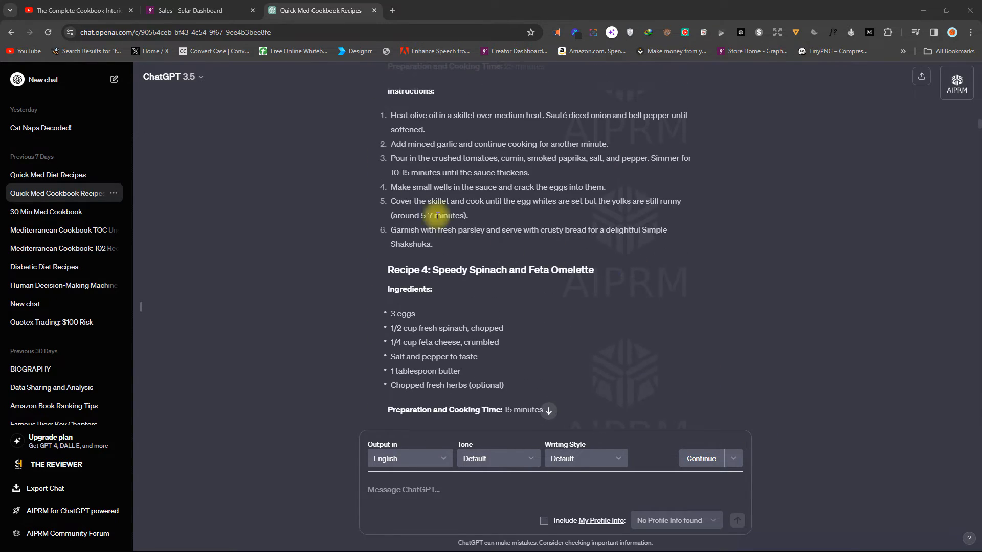
{"action": "scroll", "coordinate": [416, 185], "scroll_direction": "down", "scroll_amount": 4}
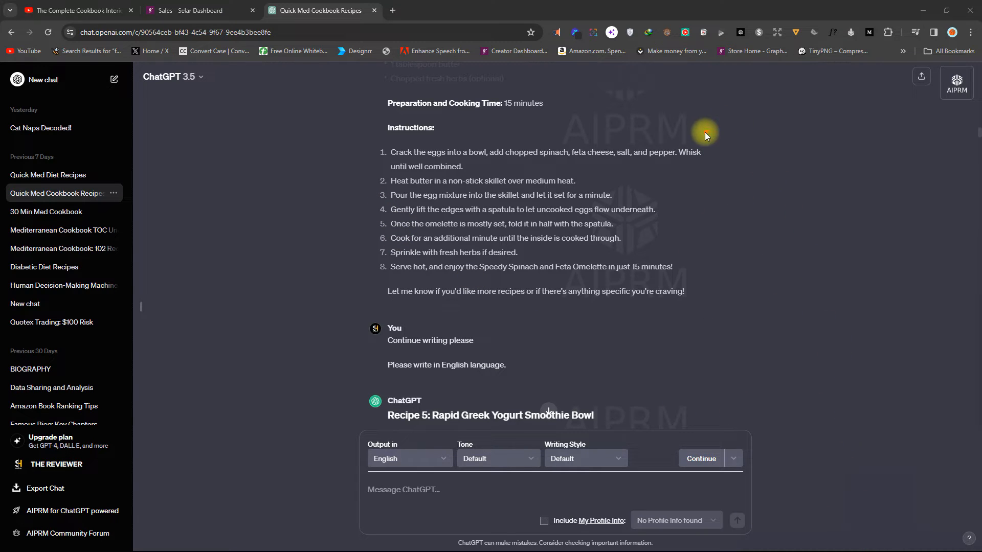
{"action": "mouse_move", "coordinate": [704, 132]}
{"action": "left_mouse_down"}
{"action": "mouse_move", "coordinate": [751, 296]}
{"action": "mouse_move", "coordinate": [663, 330]}
{"action": "left_mouse_up"}
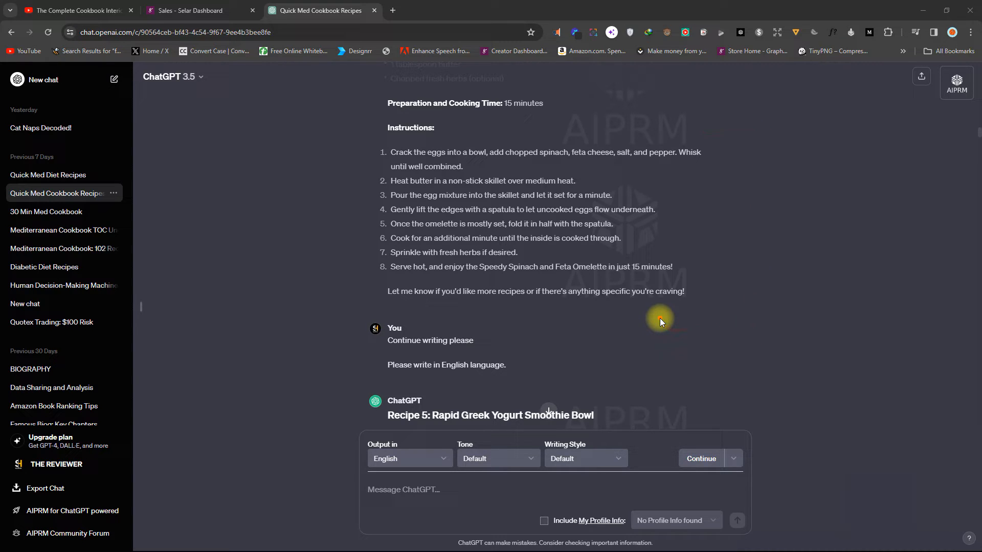
{"action": "scroll", "coordinate": [672, 357], "scroll_direction": "down", "scroll_amount": 5}
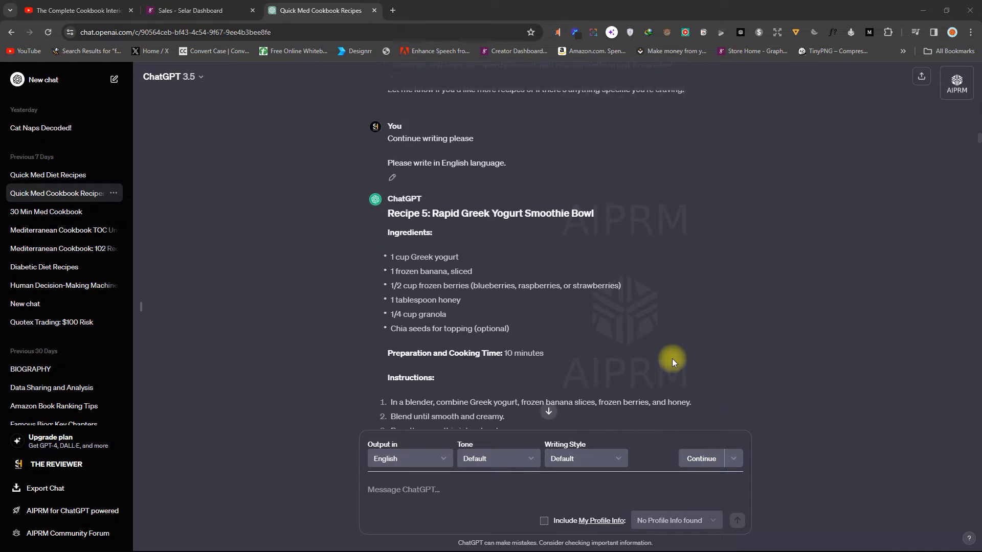
Go back to the table of contents and the prompt requesting ingredients, instructions and cooking time for each recipe.
{"action": "scroll", "coordinate": [672, 357], "scroll_direction": "up", "scroll_amount": 9}
{"action": "scroll", "coordinate": [673, 362], "scroll_direction": "up", "scroll_amount": 15}
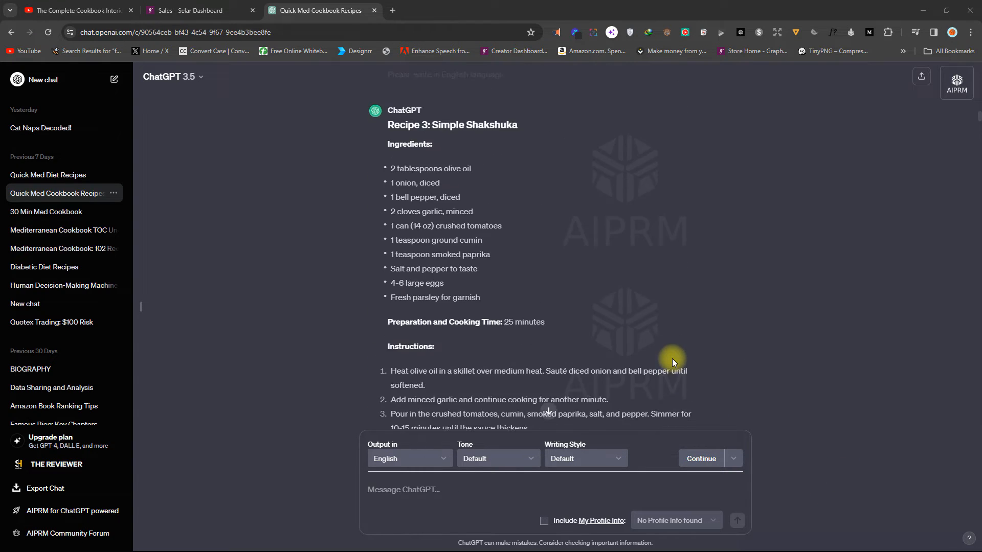
{"action": "scroll", "coordinate": [672, 361], "scroll_direction": "up", "scroll_amount": 15}
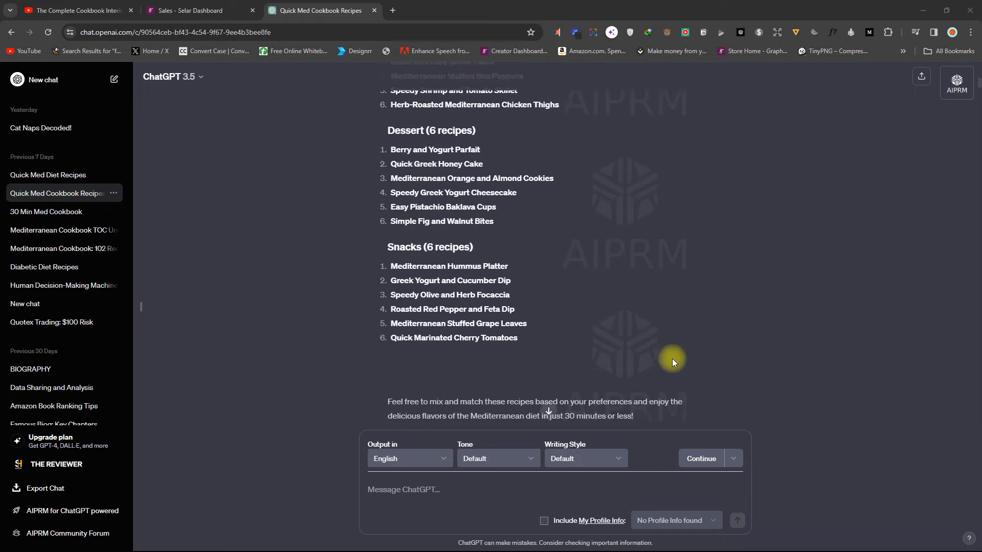
{"action": "scroll", "coordinate": [672, 362], "scroll_direction": "down", "scroll_amount": 12}
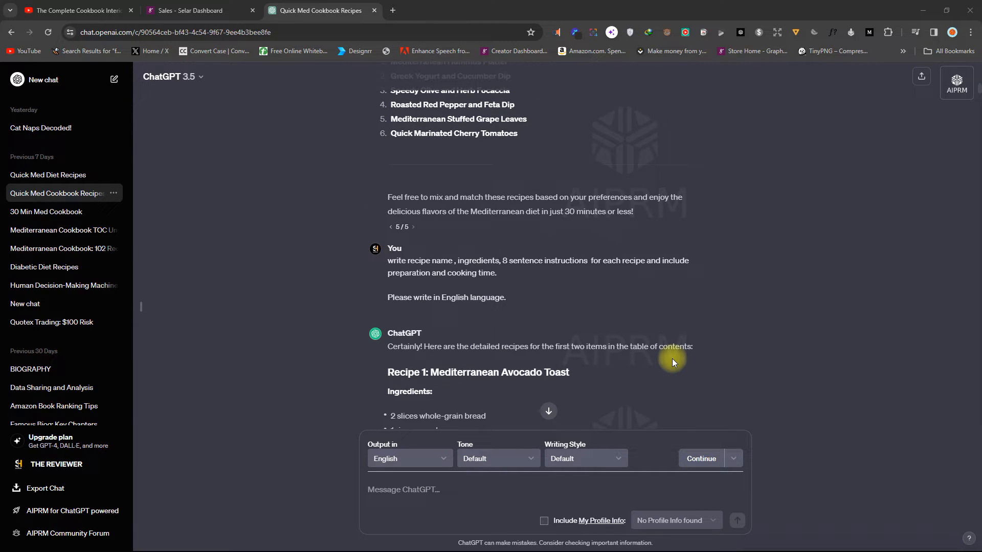
Copy the conversation text from the Recipe 1: Mediterranean Avocado Toast heading through the Quick and Easy Greek Pasta instructions, stopping before Recipe 16.
{"action": "scroll", "coordinate": [672, 358], "scroll_direction": "down", "scroll_amount": 4}
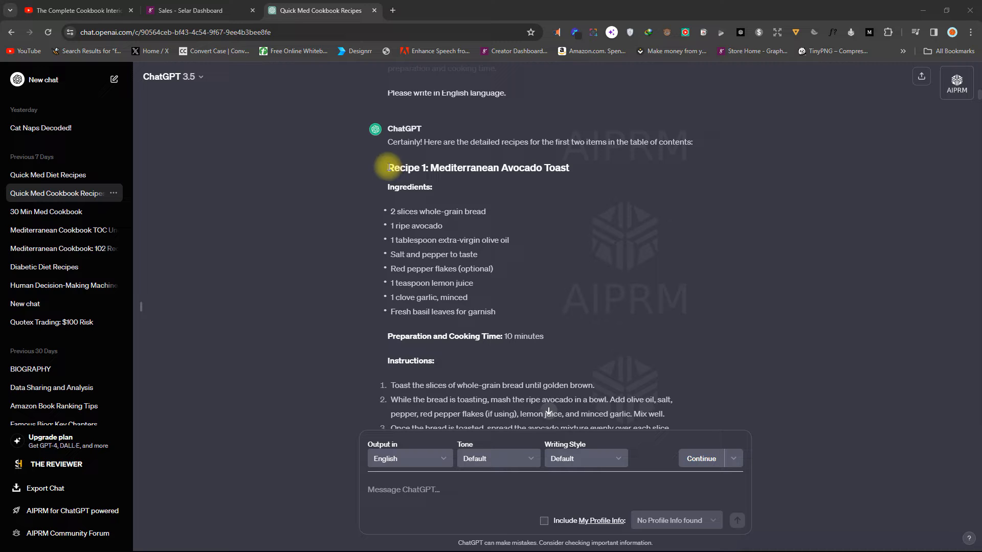
{"action": "left_click_drag", "start_coordinate": [388, 167], "coordinate": [446, 266]}
{"action": "scroll", "coordinate": [526, 285], "scroll_direction": "down", "scroll_amount": 13}
{"action": "scroll", "coordinate": [525, 286], "scroll_direction": "down", "scroll_amount": 20}
{"action": "scroll", "coordinate": [526, 285], "scroll_direction": "down", "scroll_amount": 20}
{"action": "scroll", "coordinate": [526, 285], "scroll_direction": "down", "scroll_amount": 20}
{"action": "scroll", "coordinate": [526, 285], "scroll_direction": "down", "scroll_amount": 18}
{"action": "scroll", "coordinate": [526, 285], "scroll_direction": "down", "scroll_amount": 8}
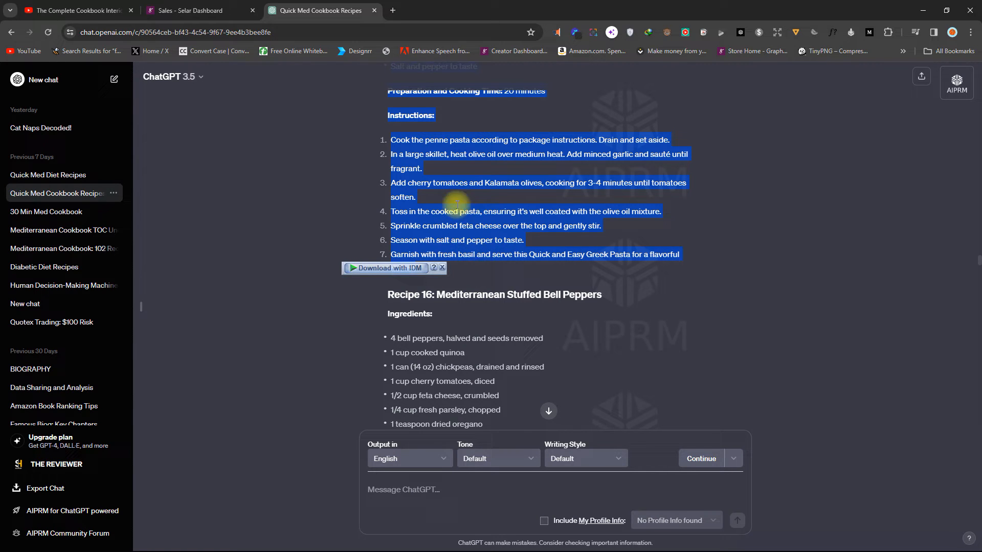
{"action": "right_click", "coordinate": [456, 131]}
{"action": "left_click", "coordinate": [514, 145]}
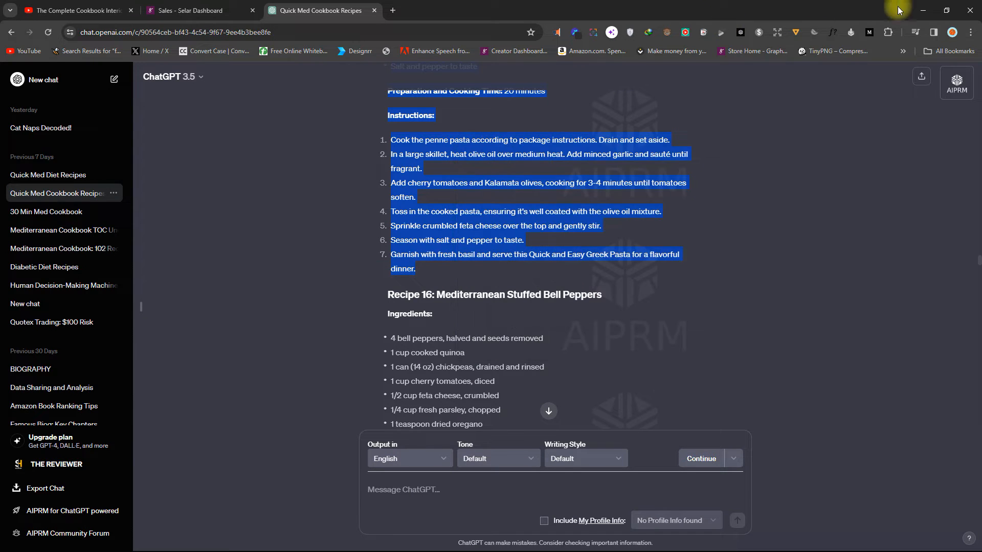
Minimize the browser, switch to the blank Word document and place the cursor at the start of its page.
{"action": "left_click", "coordinate": [926, 11]}
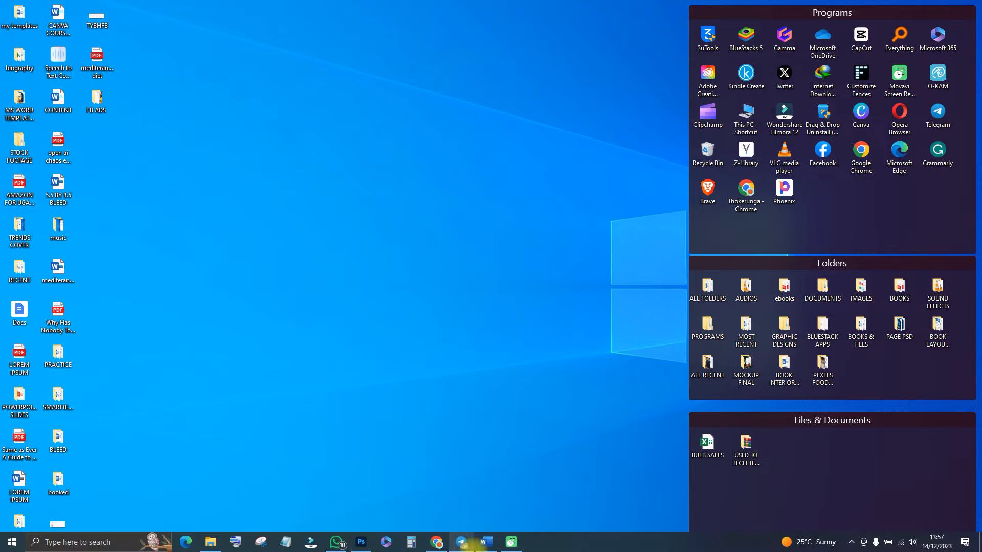
{"action": "left_click", "coordinate": [486, 542]}
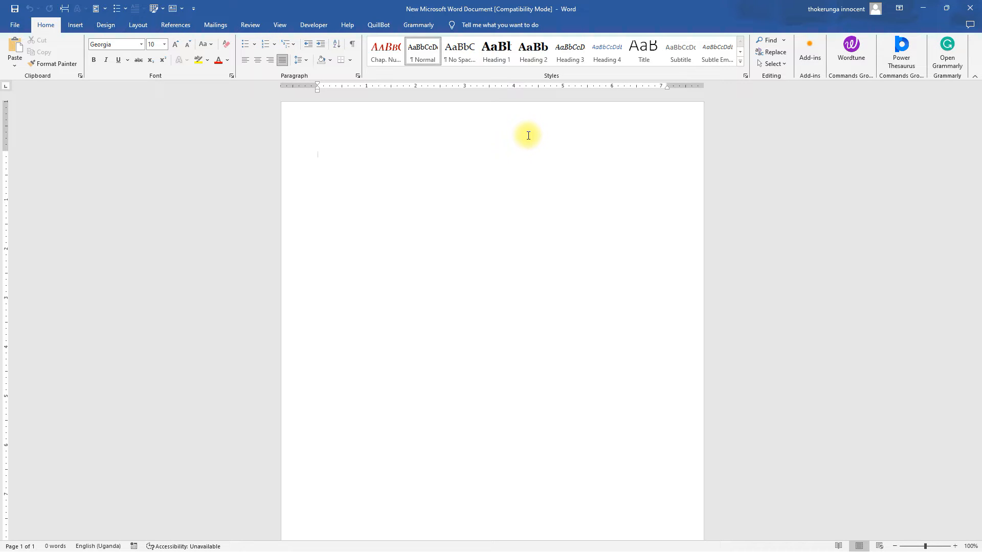
{"action": "left_click", "coordinate": [326, 154]}
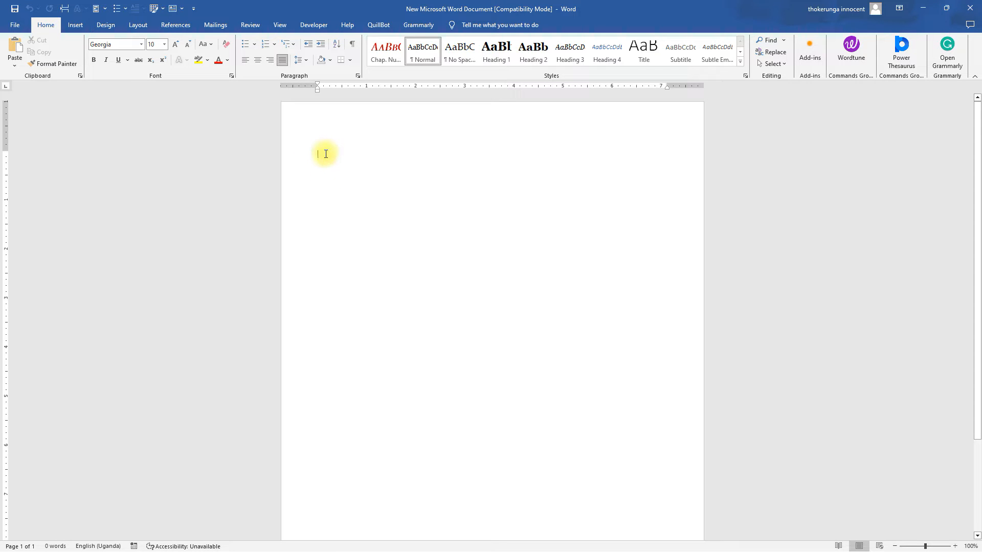
Set the document's page size to Letter, 8.5" x 11".
{"action": "left_click", "coordinate": [138, 25]}
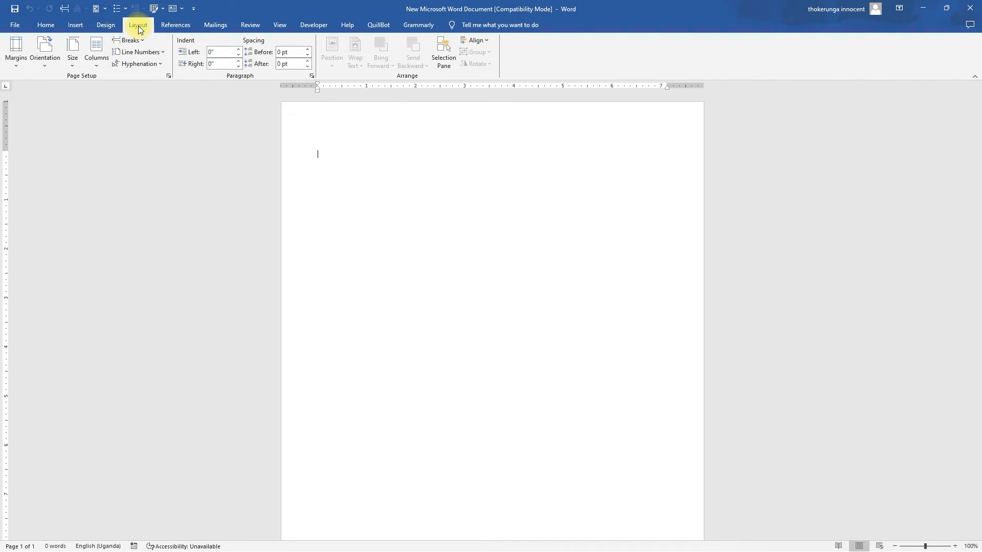
{"action": "left_click", "coordinate": [72, 62]}
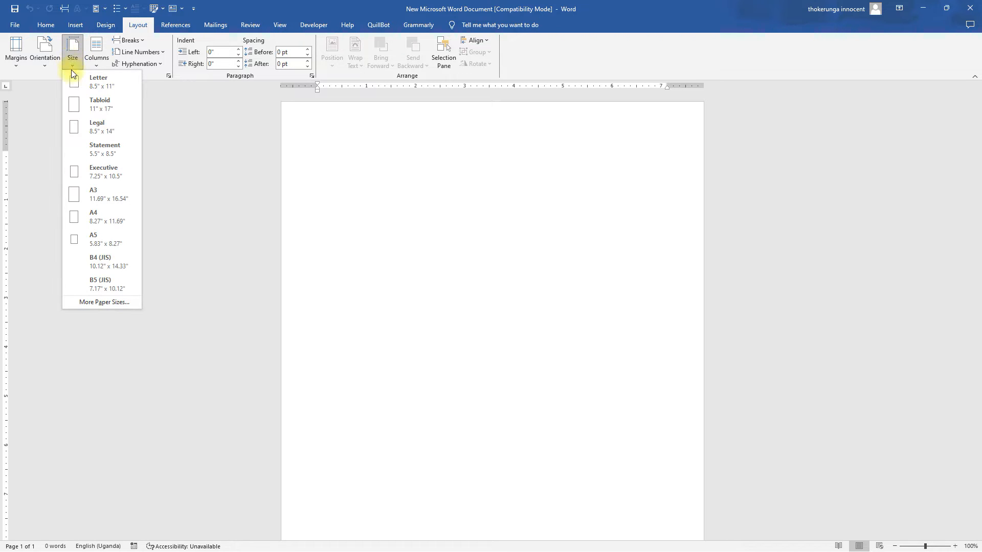
{"action": "left_click", "coordinate": [93, 86]}
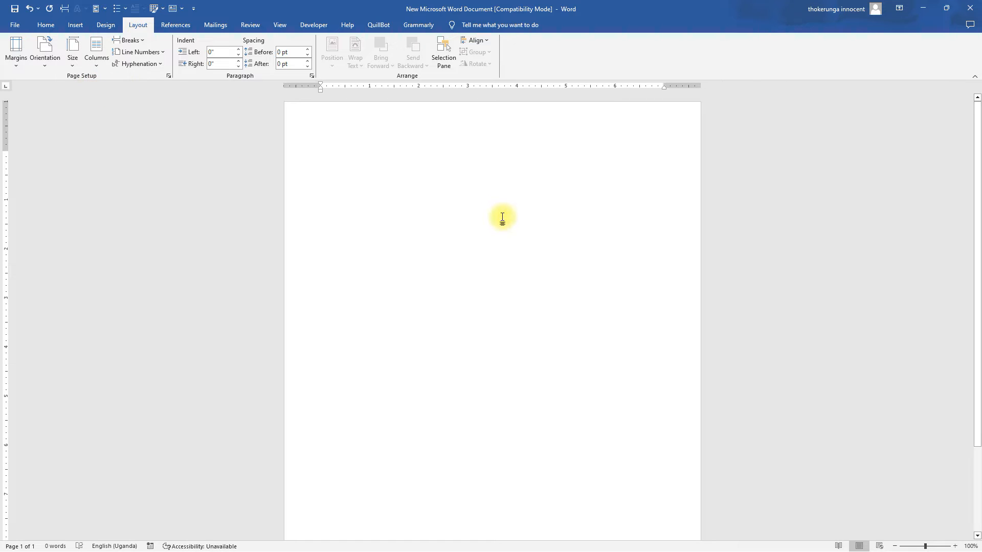
Paste the copied recipes into the document with merged formatting and return to the Recipe 1 heading at its beginning.
{"action": "right_click", "coordinate": [339, 153]}
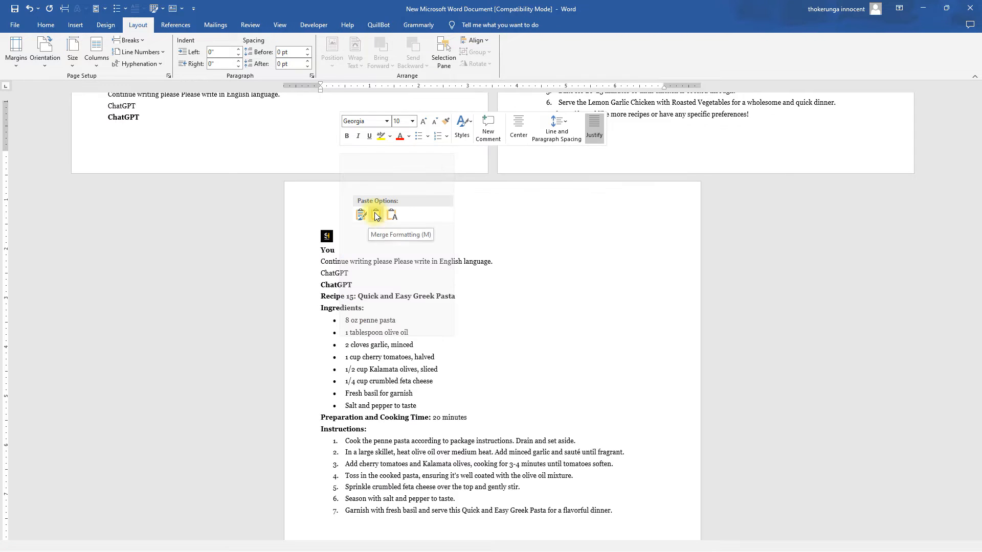
{"action": "left_click", "coordinate": [377, 215]}
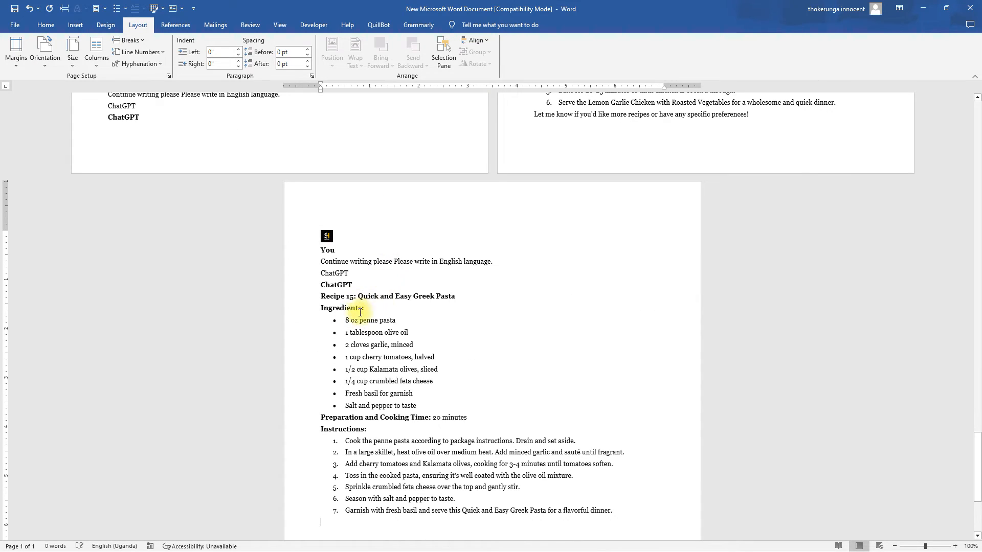
{"action": "left_click_drag", "start_coordinate": [364, 306], "coordinate": [318, 300]}
{"action": "left_click", "coordinate": [348, 307]}
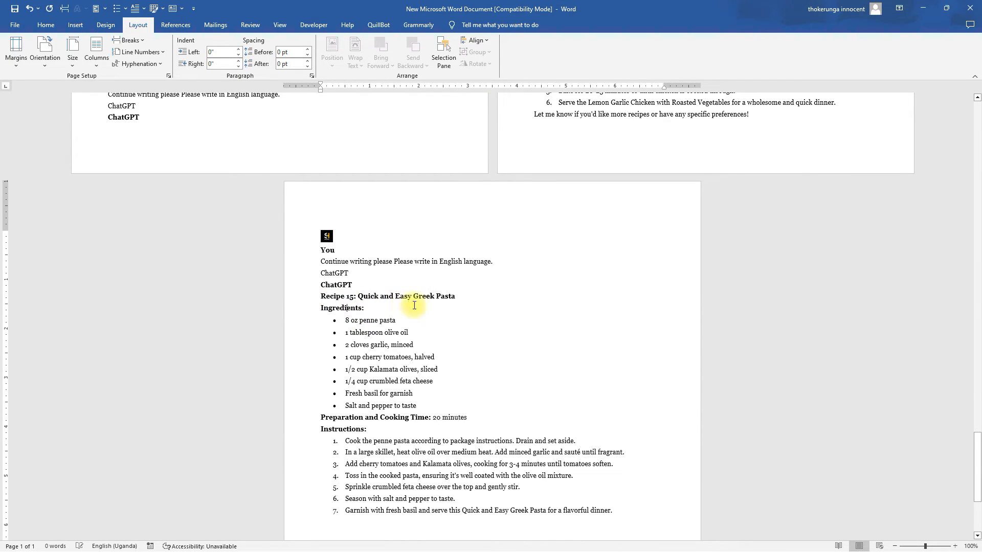
{"action": "scroll", "coordinate": [881, 390], "scroll_direction": "up", "scroll_amount": 3}
{"action": "left_click_drag", "start_coordinate": [977, 468], "coordinate": [956, 116]}
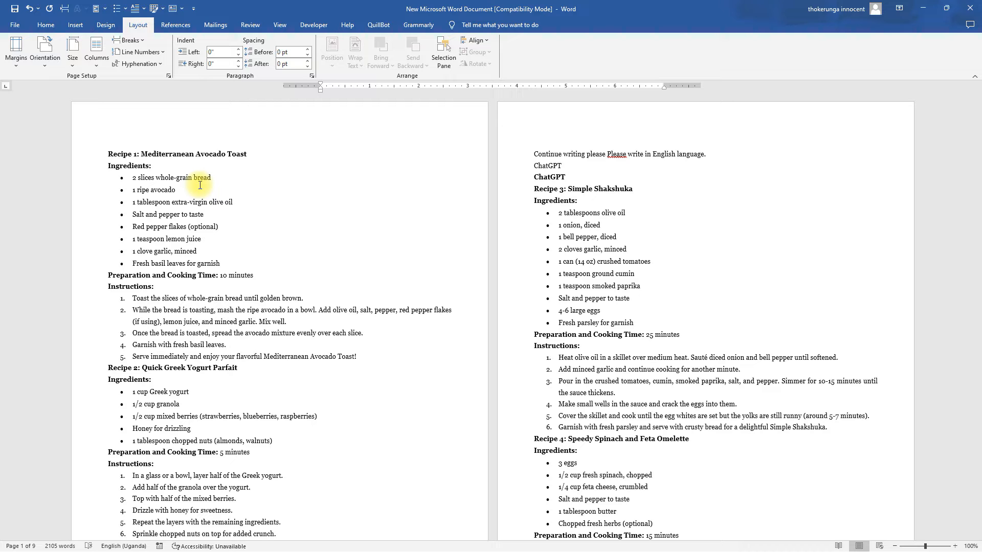
Open the Normal style for modification and set its font to Book Antiqua.
{"action": "left_click", "coordinate": [41, 27]}
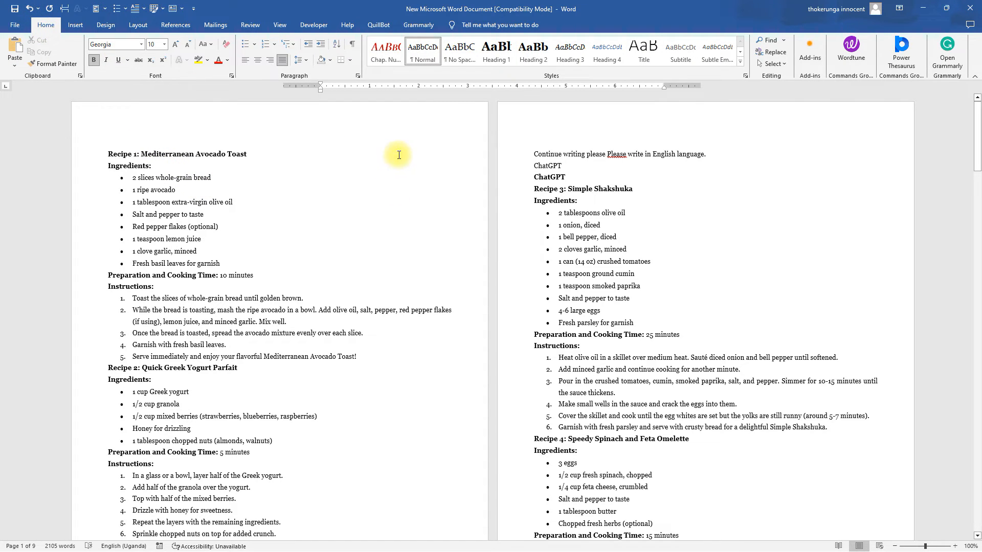
{"action": "right_click", "coordinate": [415, 49]}
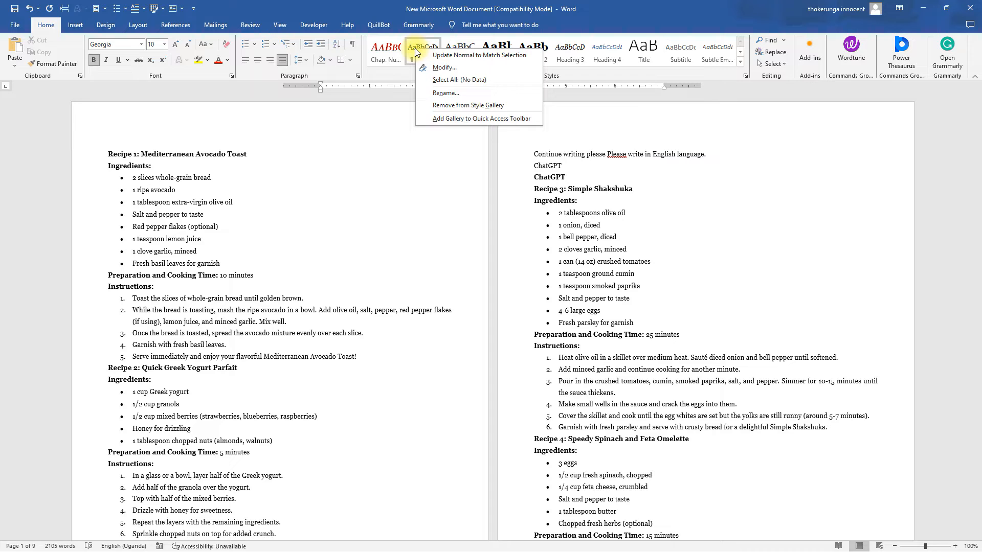
{"action": "left_click", "coordinate": [443, 69]}
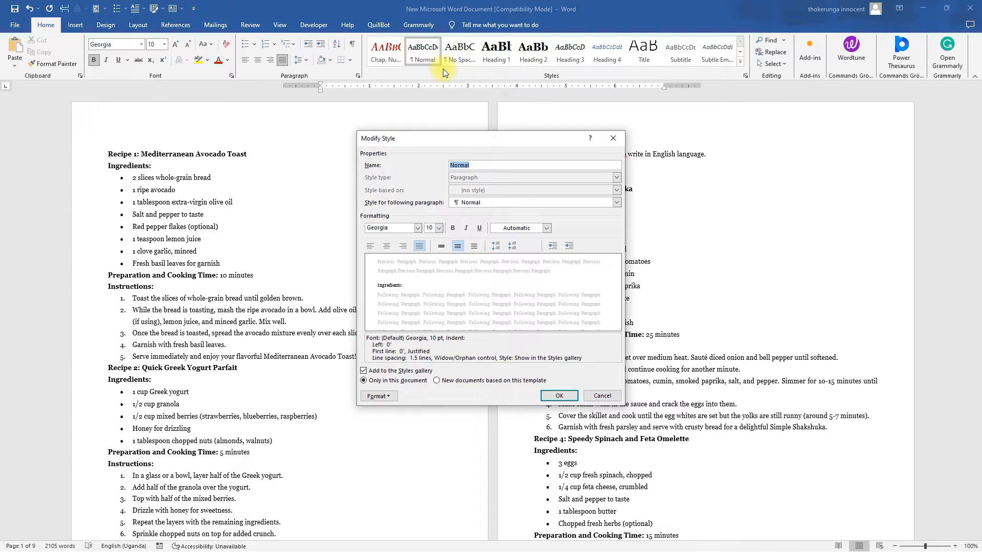
{"action": "left_click", "coordinate": [418, 228]}
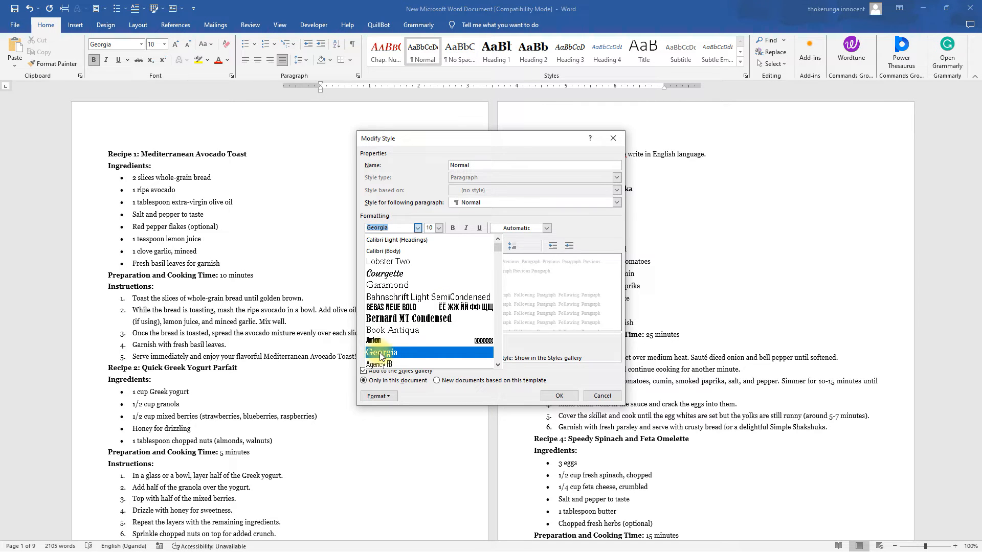
{"action": "left_click", "coordinate": [876, 546]}
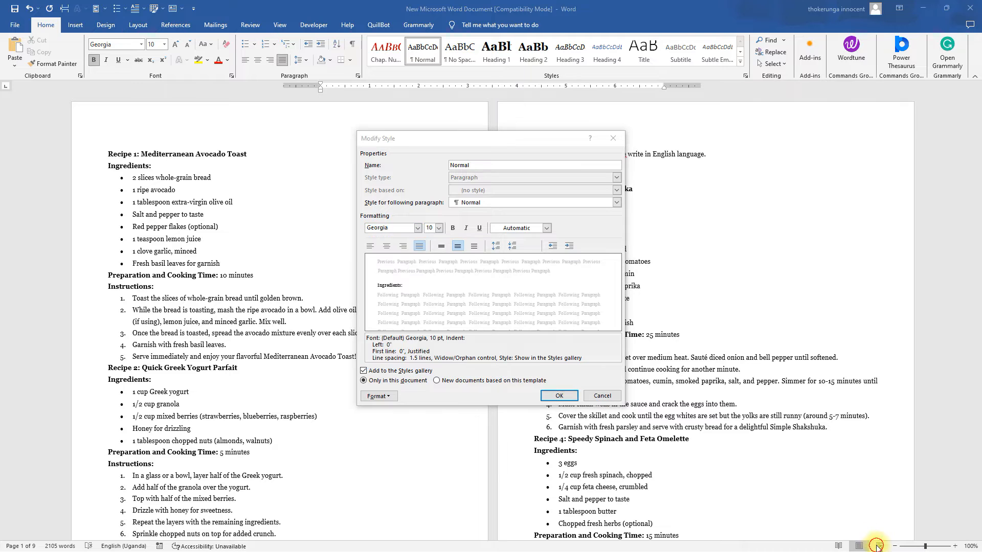
{"action": "left_click", "coordinate": [760, 474]}
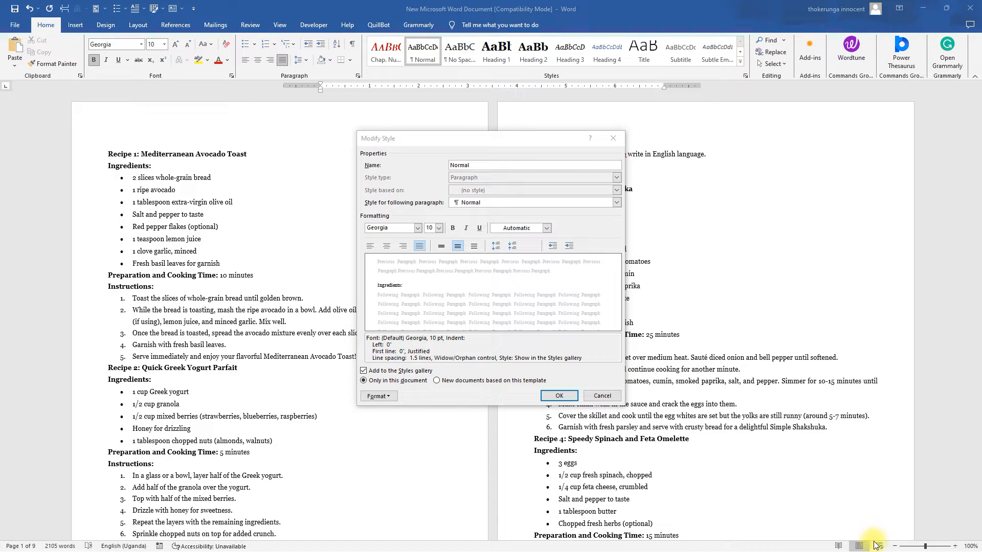
{"action": "left_click", "coordinate": [417, 230]}
{"action": "left_click", "coordinate": [417, 228]}
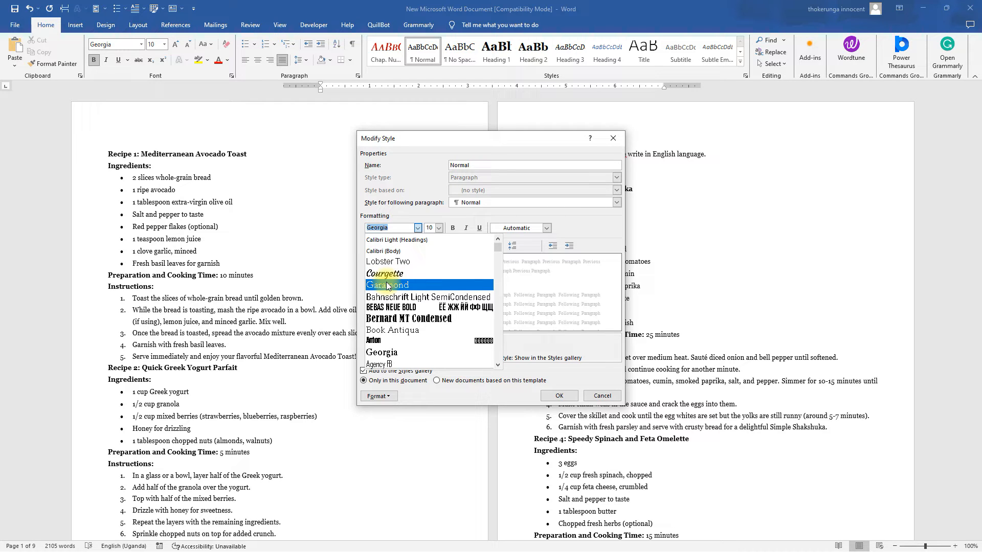
{"action": "left_click", "coordinate": [396, 331]}
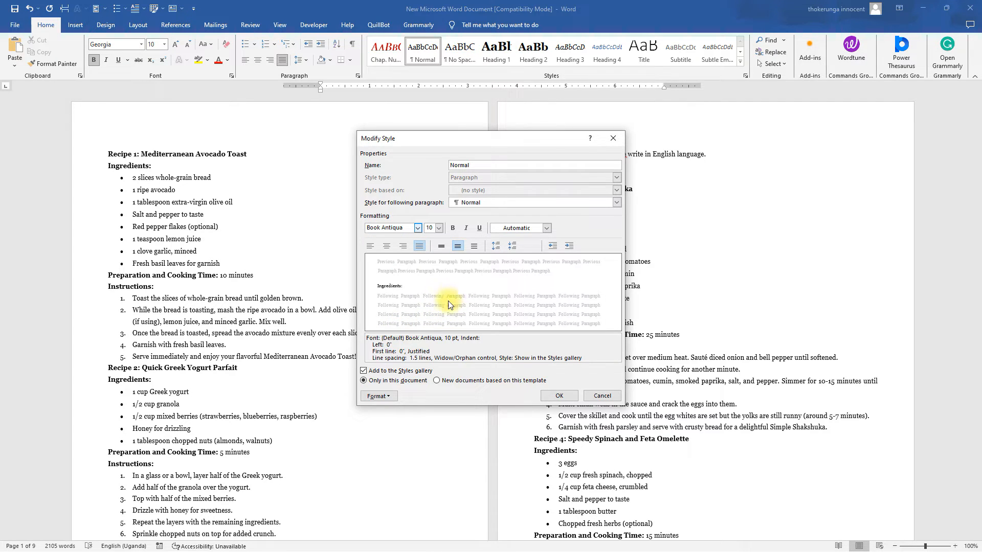
Set the Normal style to size 12 with black text, choose new documents based on this template, and apply the changes.
{"action": "left_click", "coordinate": [439, 228]}
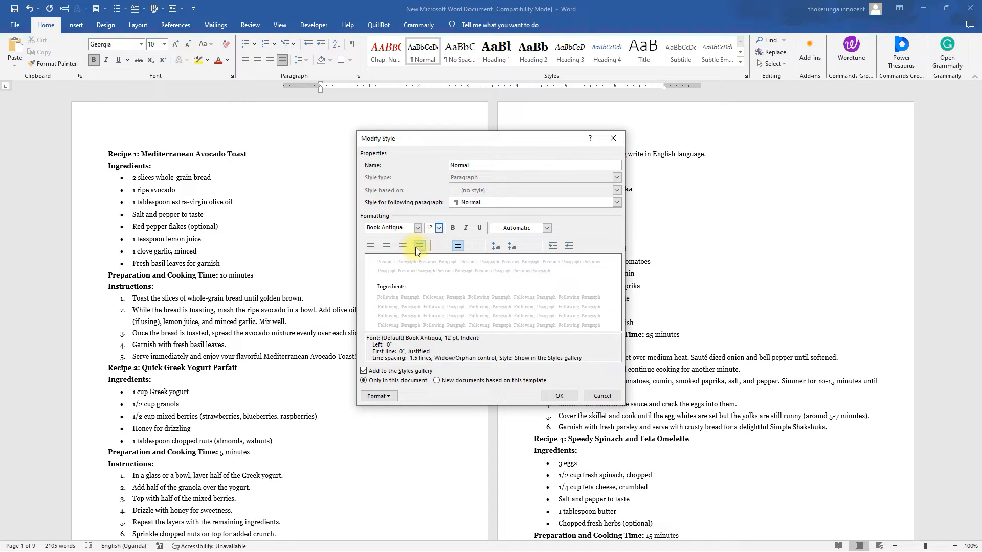
{"action": "left_click", "coordinate": [547, 228]}
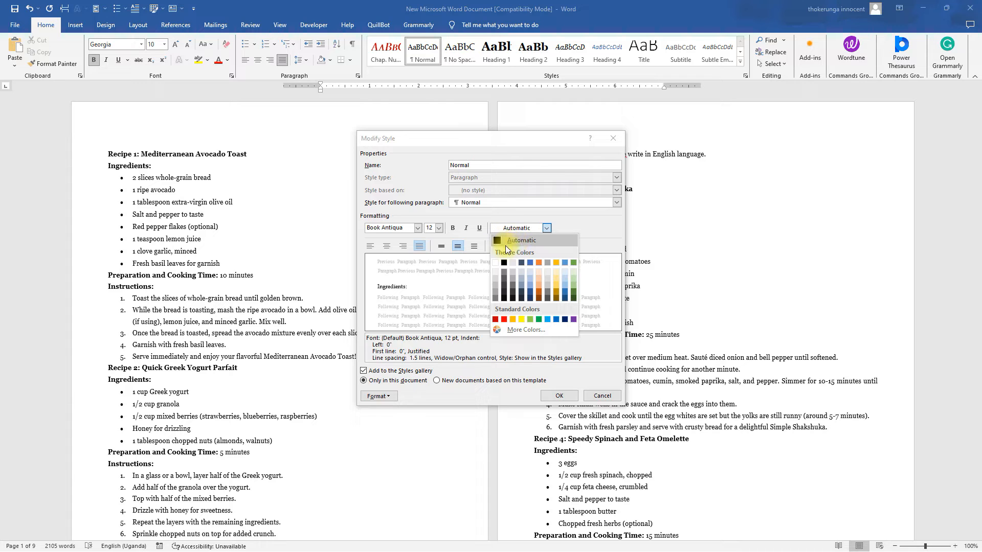
{"action": "left_click", "coordinate": [504, 263]}
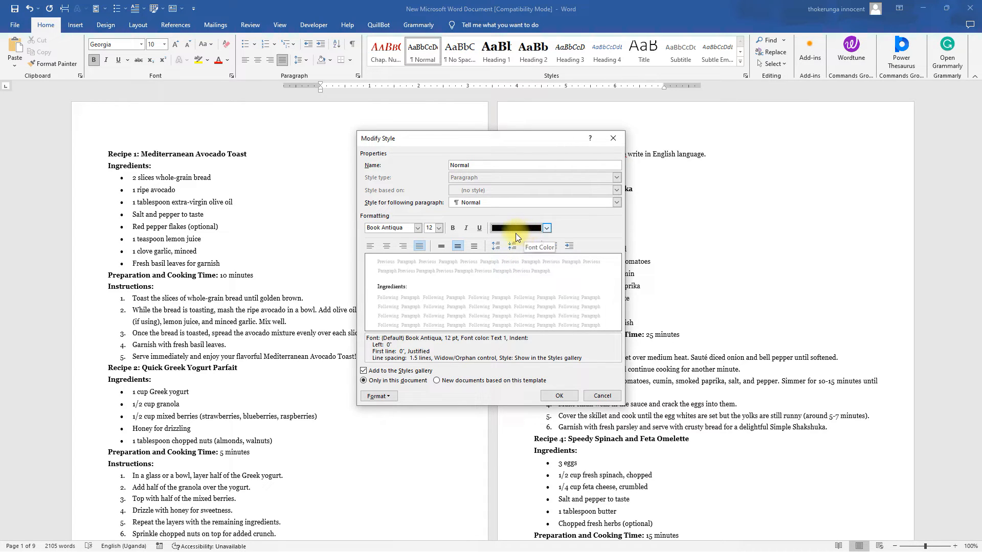
{"action": "left_click", "coordinate": [437, 380]}
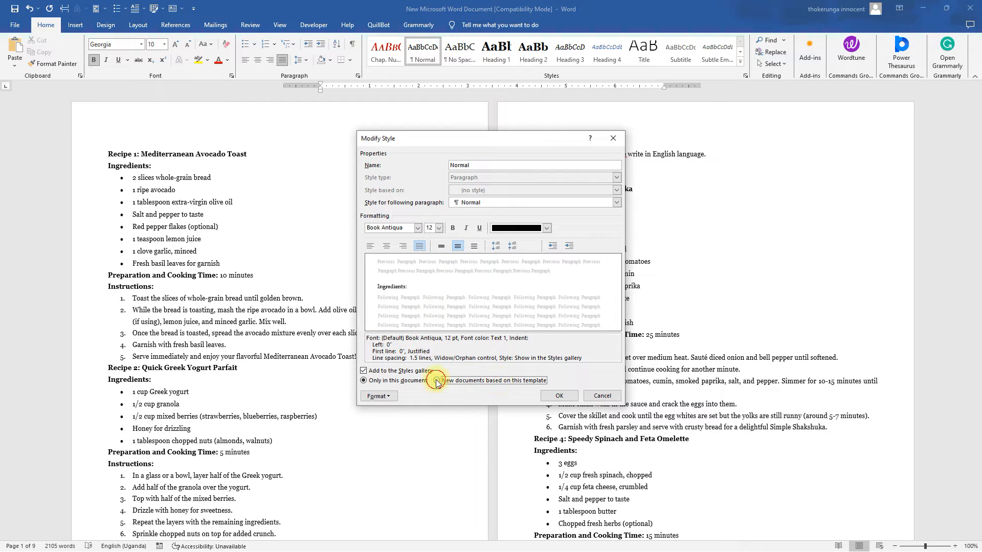
{"action": "left_click", "coordinate": [558, 396]}
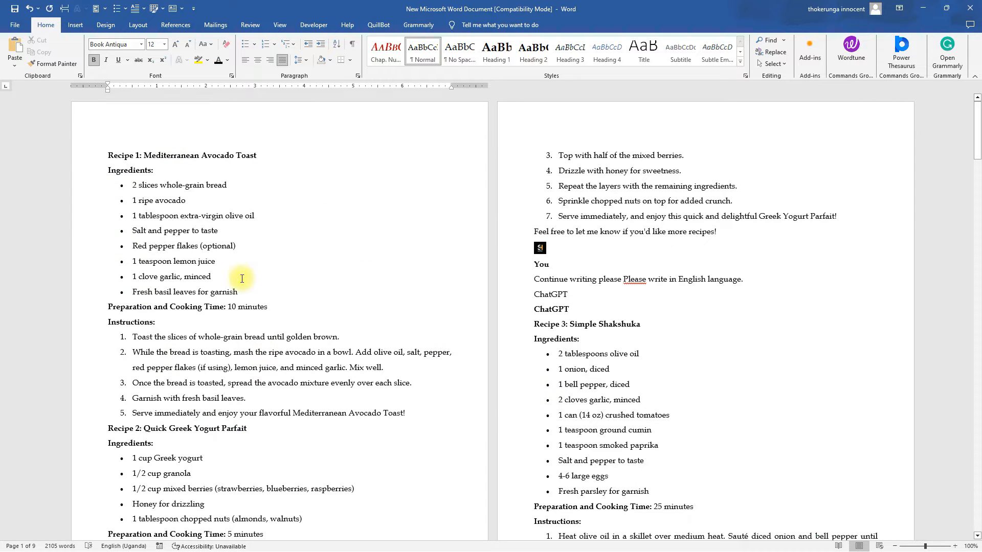
Check the reformatted recipes and change the Normal style's font to Garamond, including for new documents based on this template.
{"action": "left_click", "coordinate": [150, 205]}
{"action": "scroll", "coordinate": [217, 246], "scroll_direction": "down", "scroll_amount": 4}
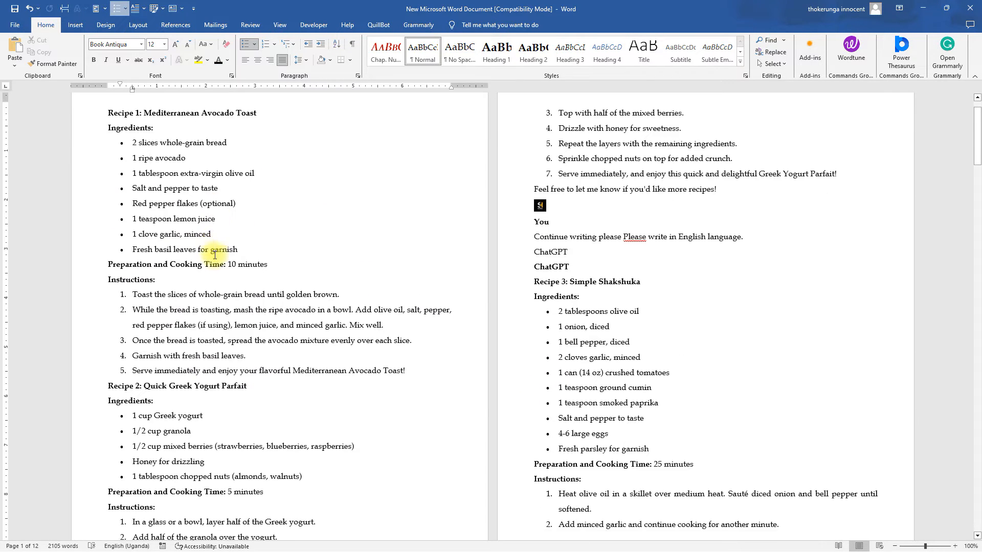
{"action": "scroll", "coordinate": [214, 255], "scroll_direction": "up", "scroll_amount": 3}
{"action": "scroll", "coordinate": [215, 255], "scroll_direction": "up", "scroll_amount": 1}
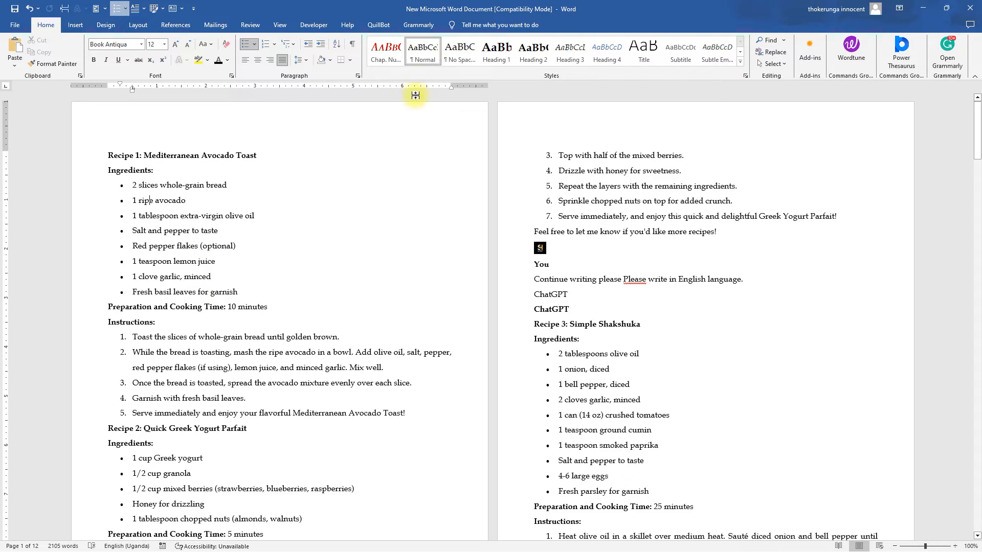
{"action": "right_click", "coordinate": [423, 53]}
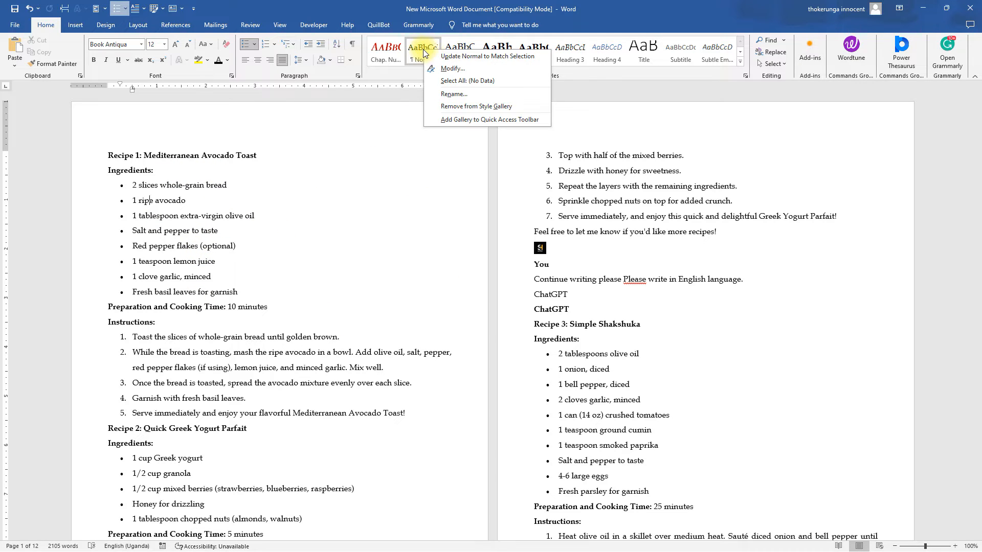
{"action": "left_click", "coordinate": [451, 67]}
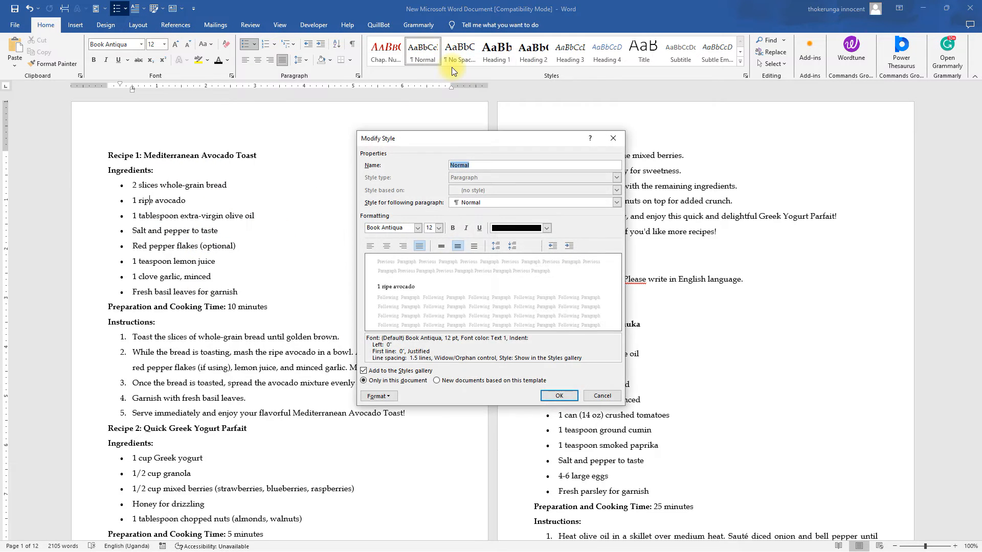
{"action": "left_click", "coordinate": [417, 228]}
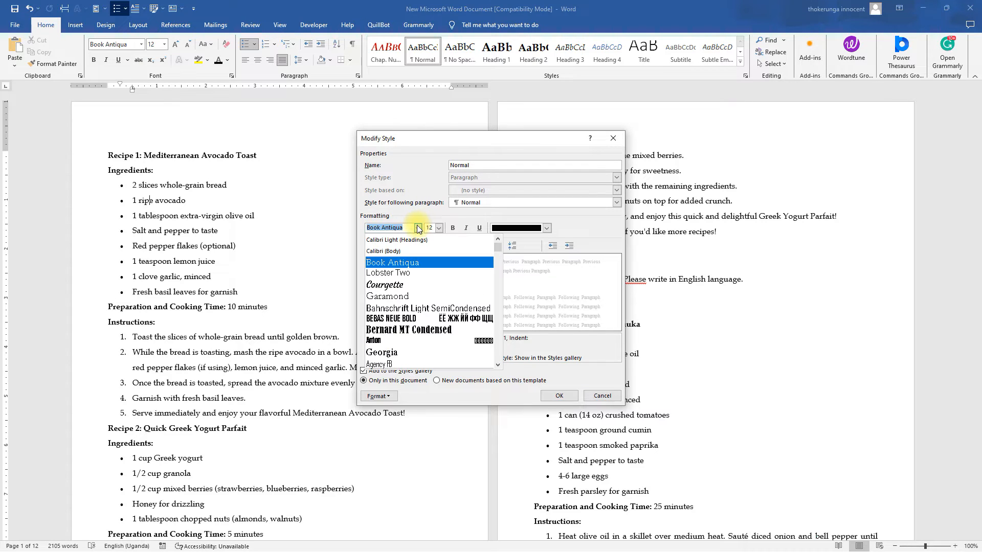
{"action": "left_click", "coordinate": [387, 298]}
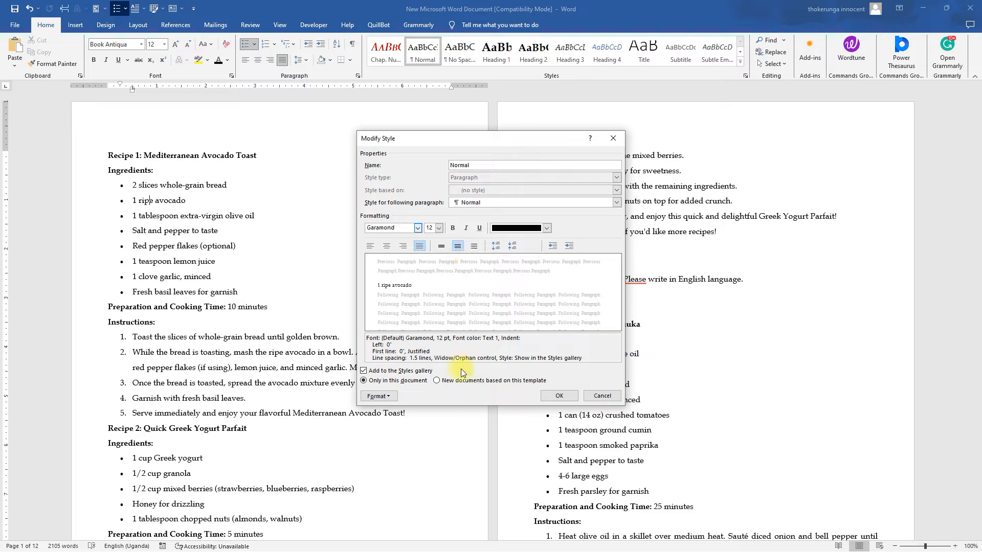
{"action": "left_click", "coordinate": [437, 379]}
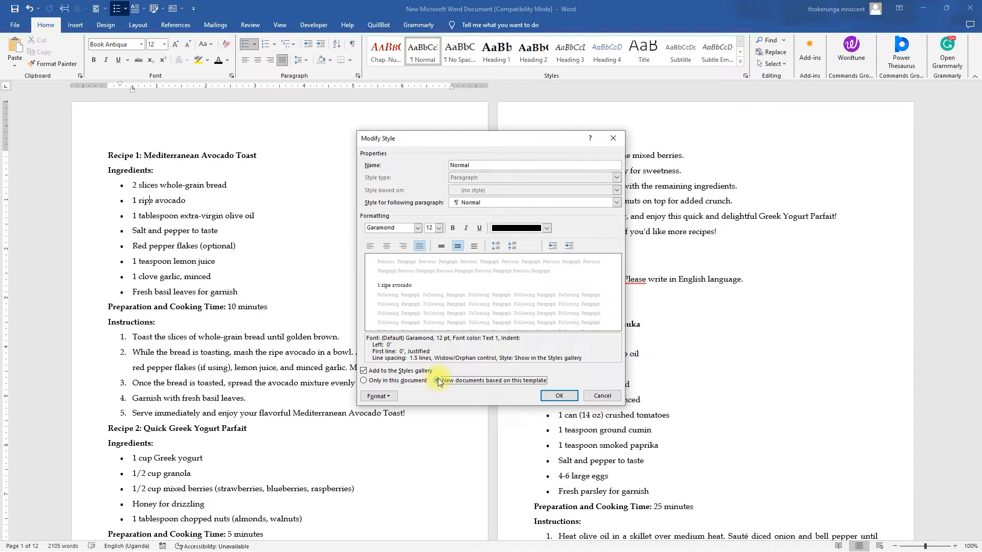
{"action": "left_click", "coordinate": [557, 395]}
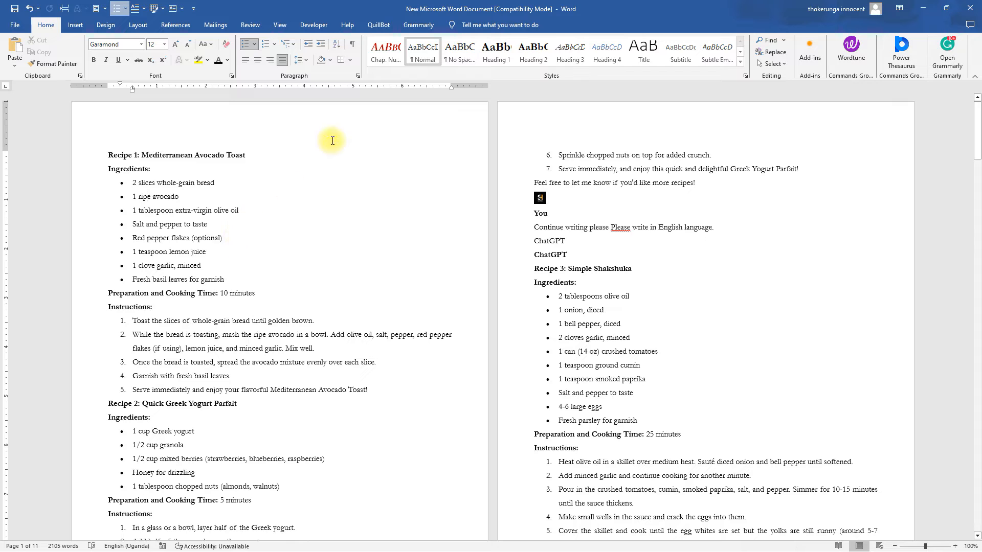
Change the Normal style's font to Times New Roman, including for new documents based on this template.
{"action": "right_click", "coordinate": [418, 52]}
{"action": "left_click", "coordinate": [436, 70]}
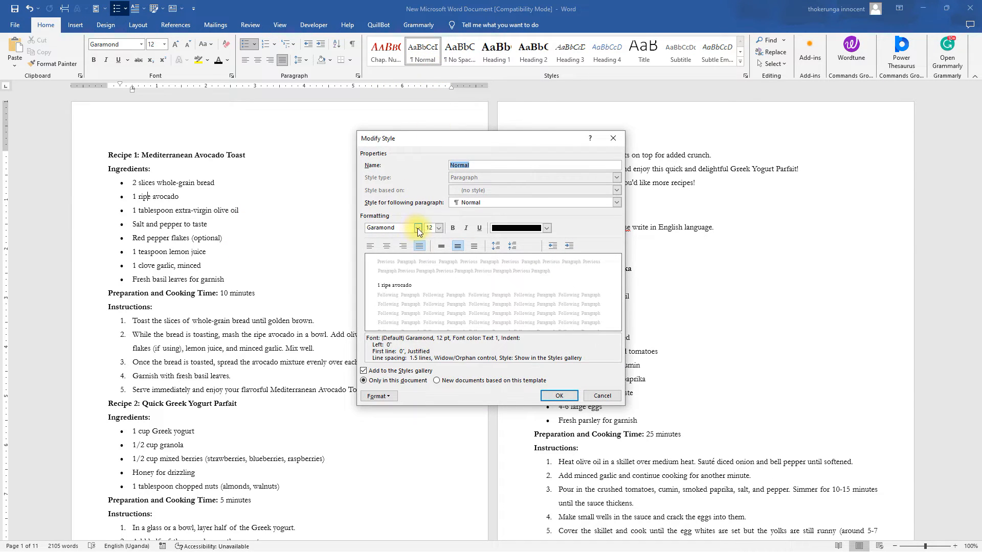
{"action": "left_click", "coordinate": [417, 228]}
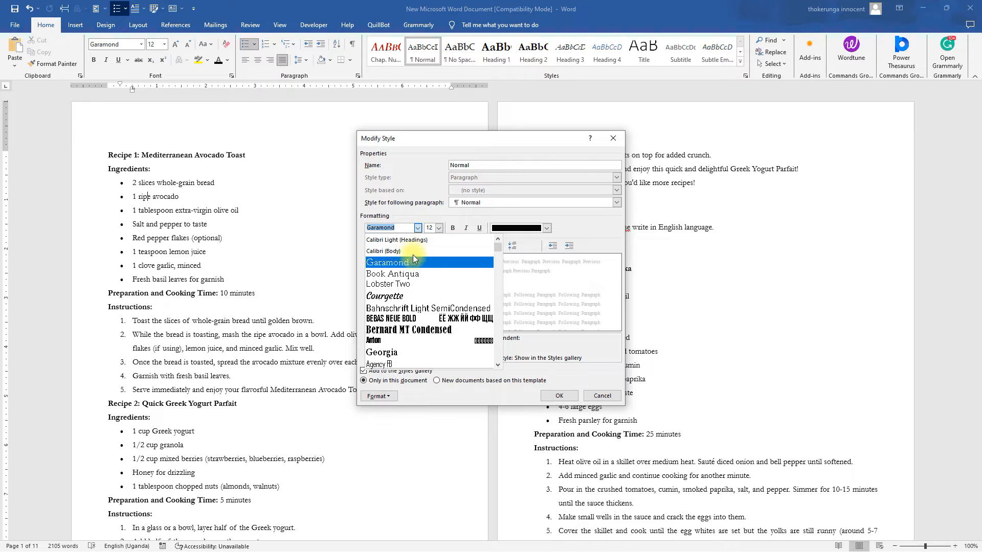
{"action": "type", "text": "Times New Roman"}
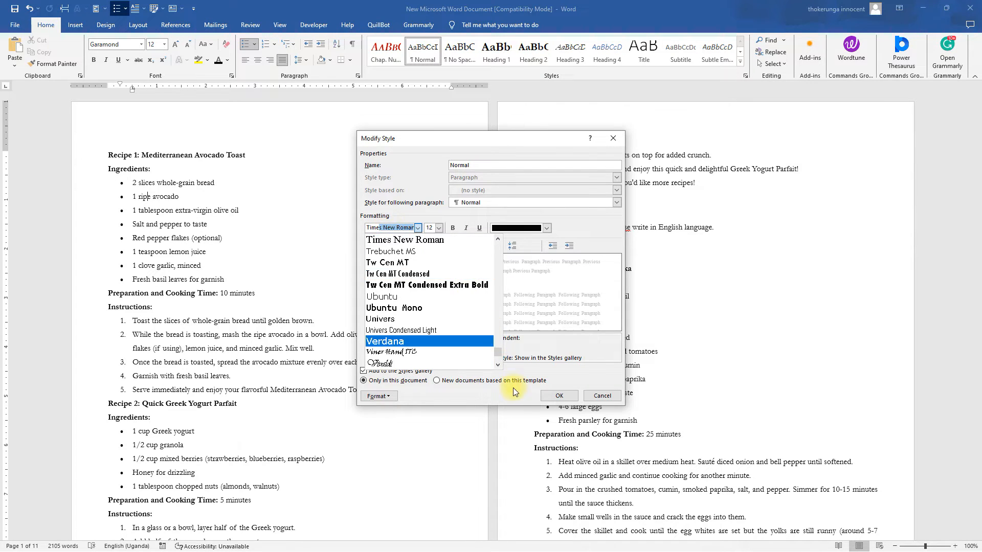
{"action": "left_click", "coordinate": [412, 238]}
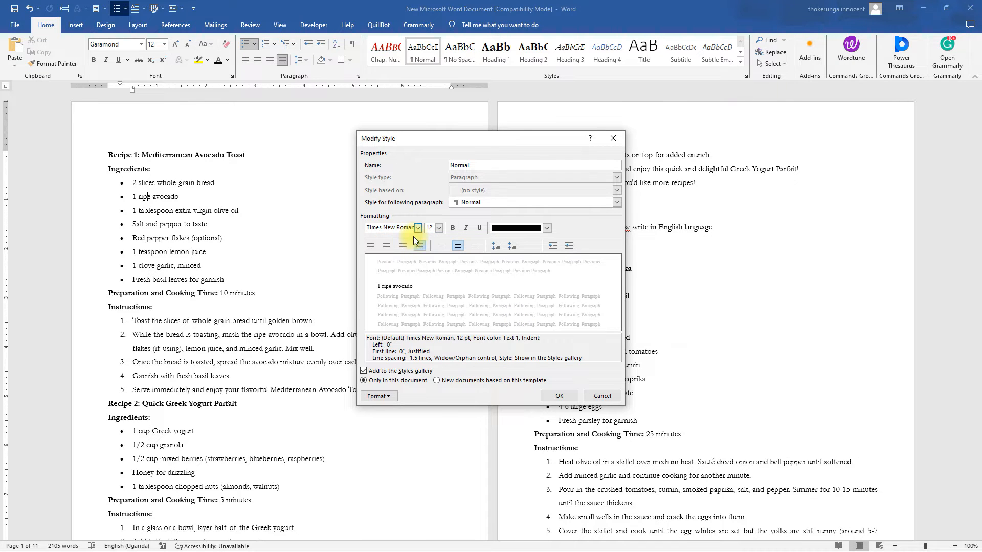
{"action": "left_click", "coordinate": [436, 380]}
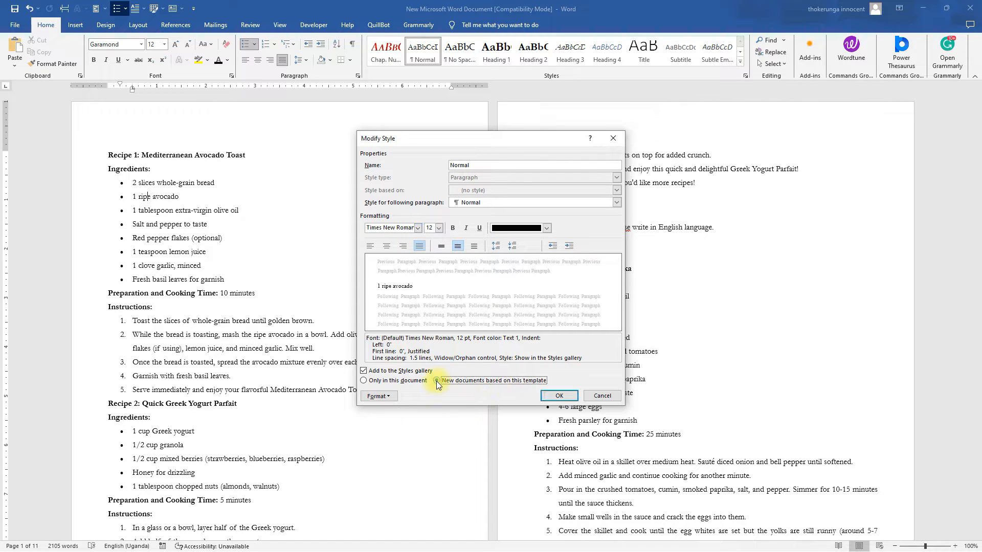
{"action": "left_click", "coordinate": [556, 394]}
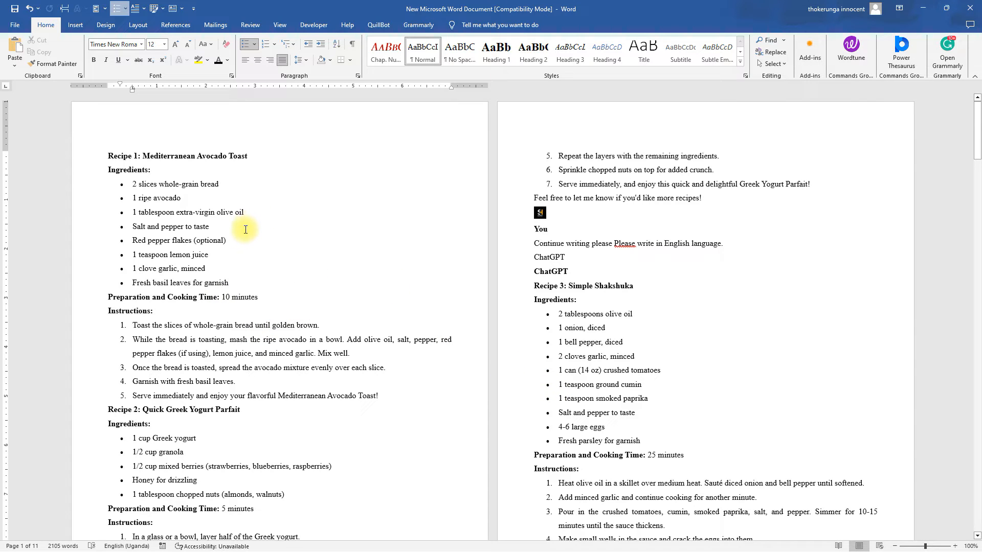
Set the Normal style's font to Garamond and apply it to new documents based on this template.
{"action": "right_click", "coordinate": [423, 57]}
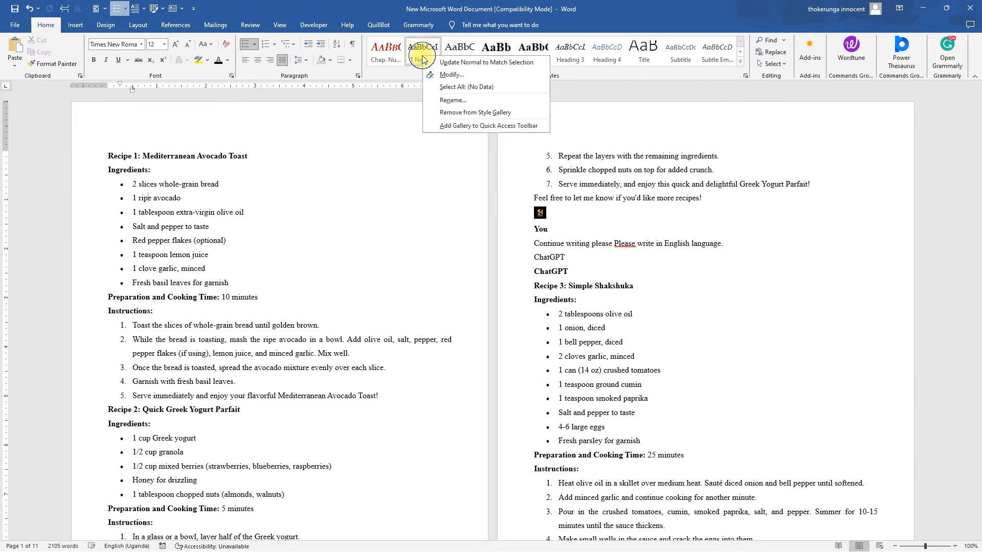
{"action": "left_click", "coordinate": [448, 75]}
{"action": "left_click", "coordinate": [419, 228]}
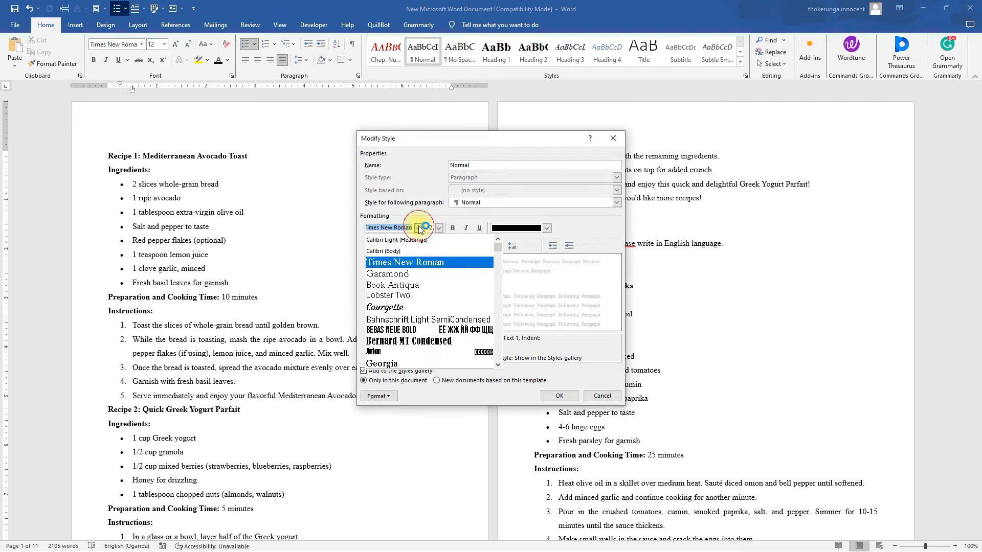
{"action": "left_click", "coordinate": [402, 274]}
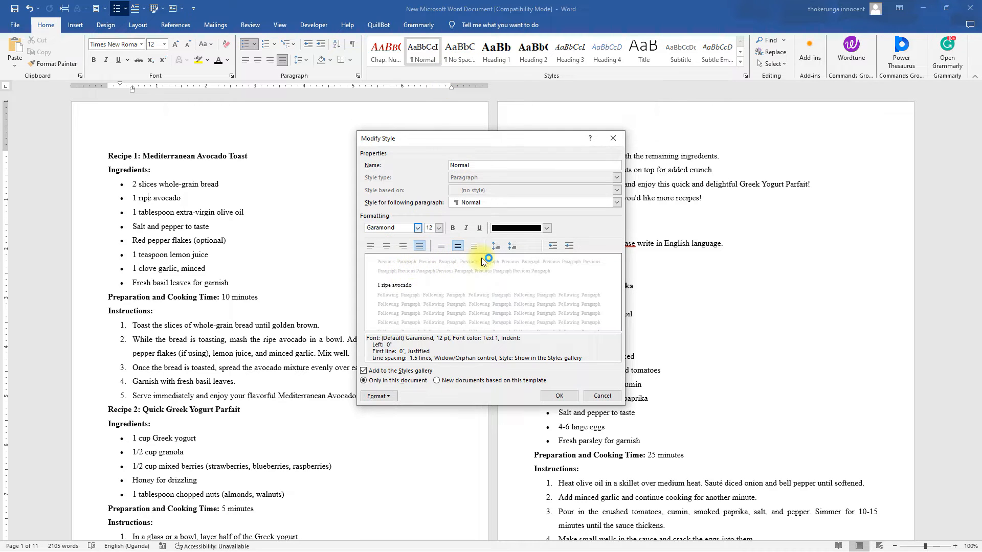
{"action": "left_click", "coordinate": [437, 380]}
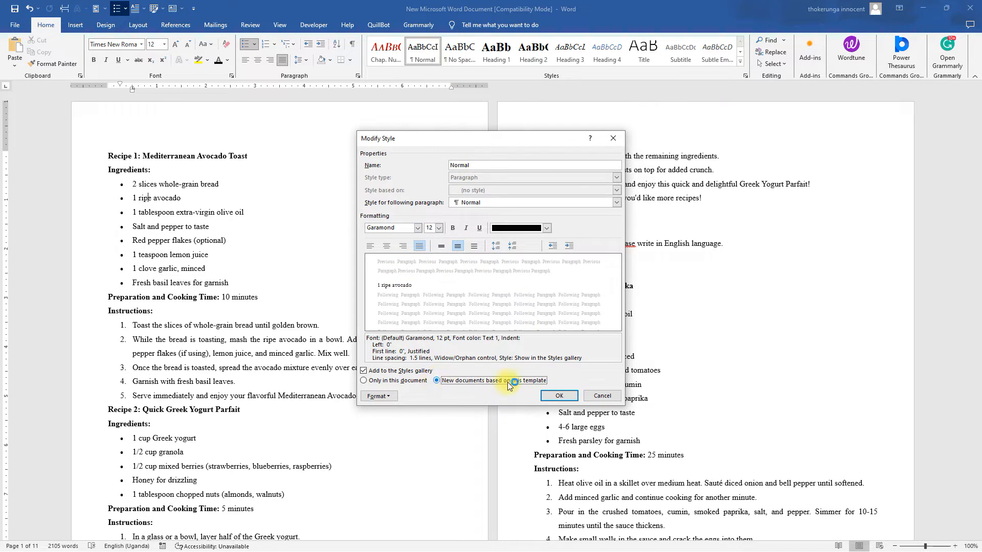
{"action": "left_click", "coordinate": [559, 395]}
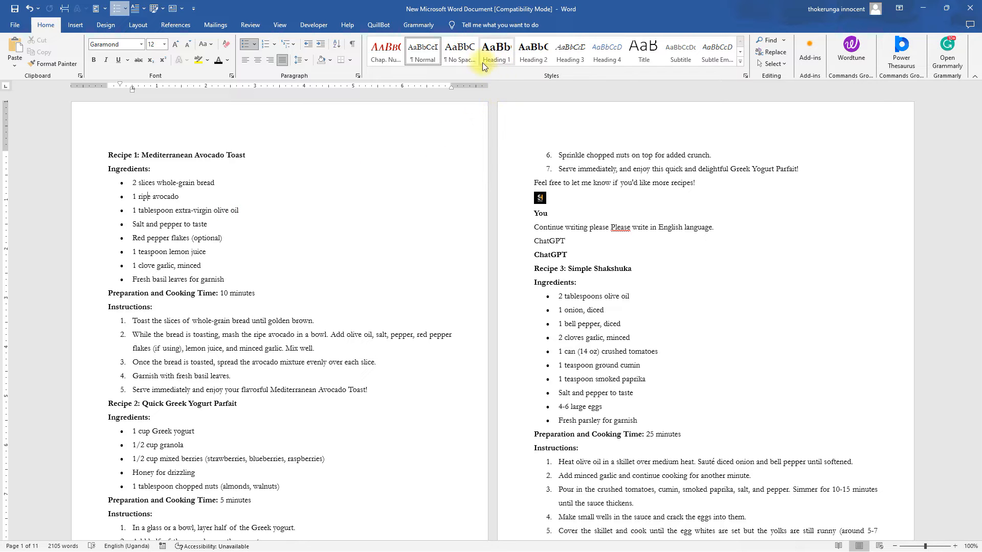
With the Recipe 1 title selected, modify the Heading 1 style to Garamond, size 18, for new documents based on this template.
{"action": "right_click", "coordinate": [489, 51]}
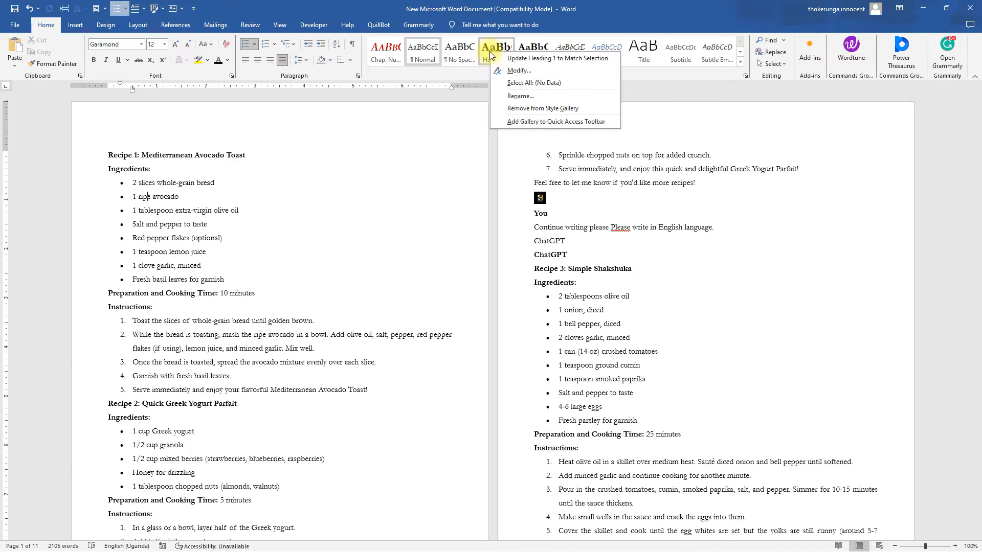
{"action": "left_click", "coordinate": [331, 147]}
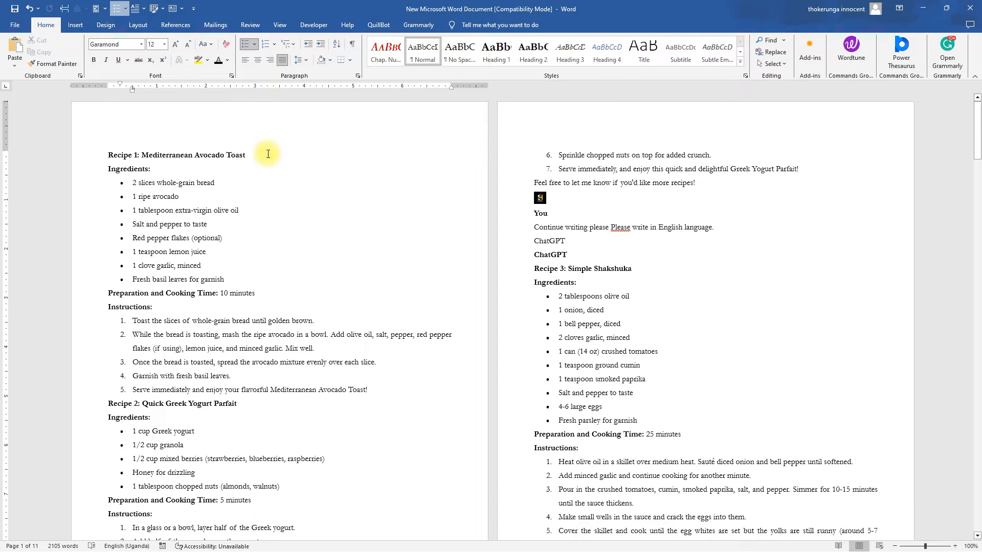
{"action": "left_click", "coordinate": [91, 155]}
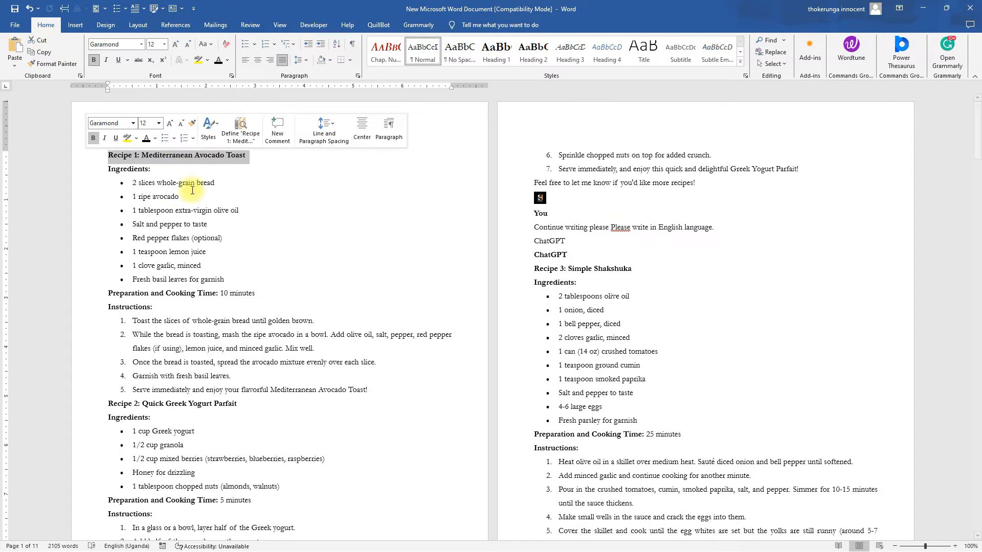
{"action": "right_click", "coordinate": [492, 54]}
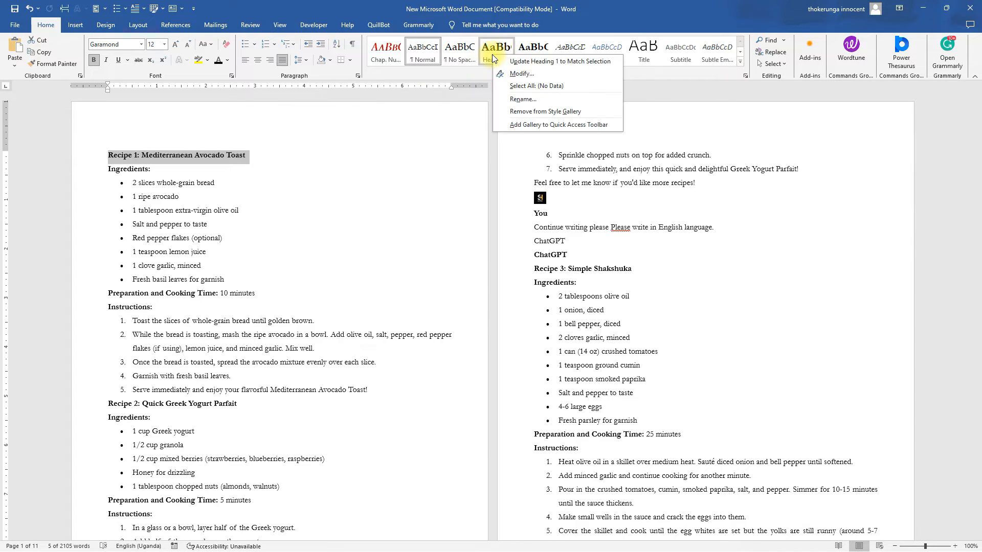
{"action": "left_click", "coordinate": [514, 73]}
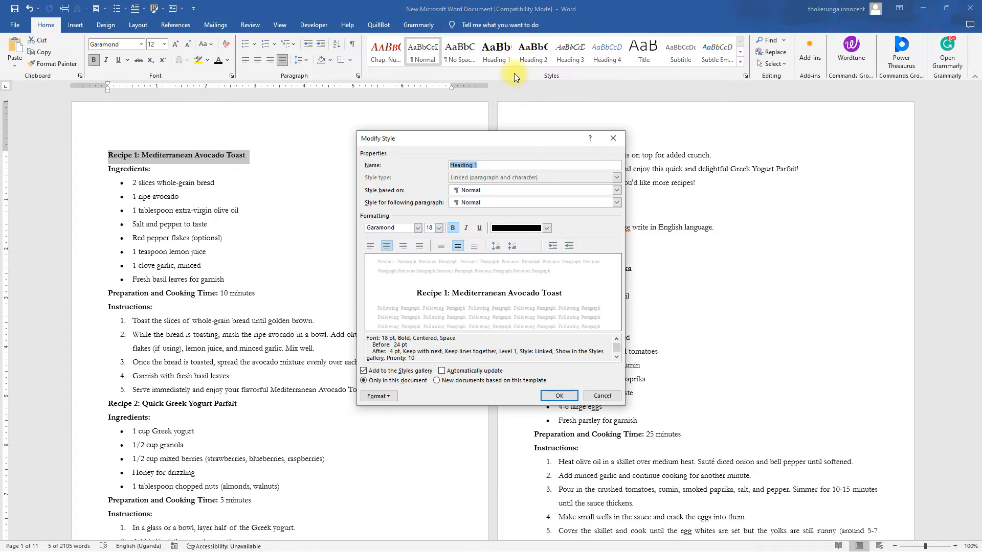
{"action": "left_click", "coordinate": [438, 229]}
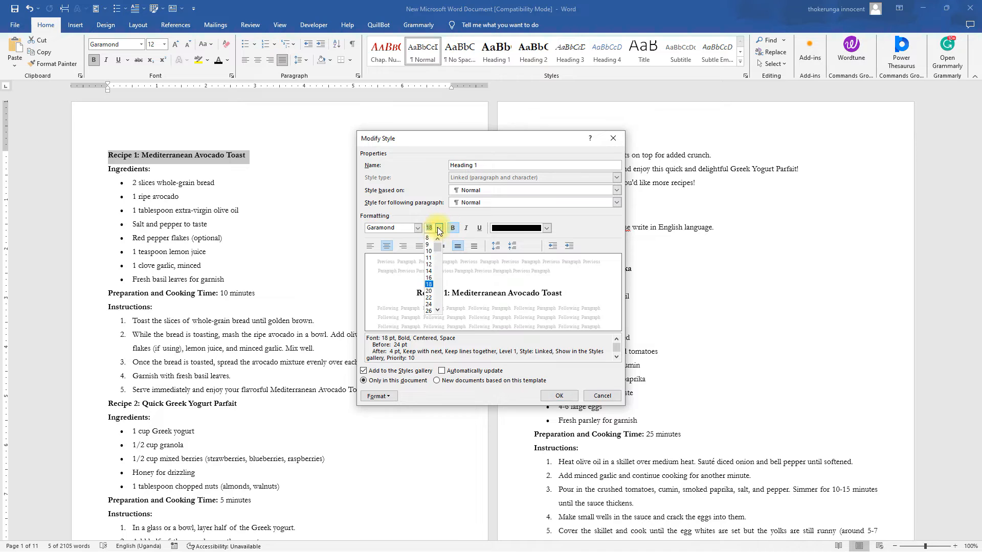
{"action": "left_click", "coordinate": [430, 284]}
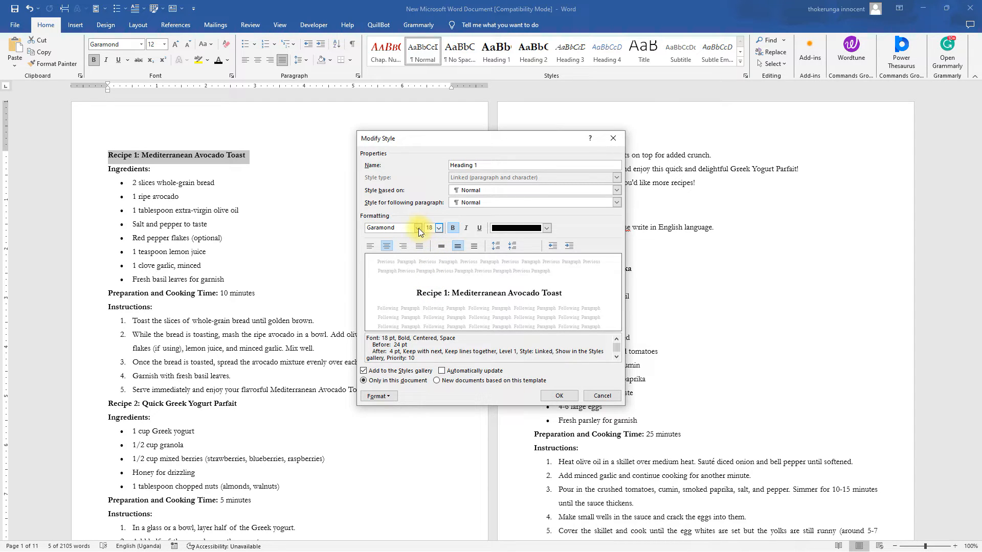
{"action": "left_click", "coordinate": [418, 228]}
{"action": "left_click", "coordinate": [418, 228]}
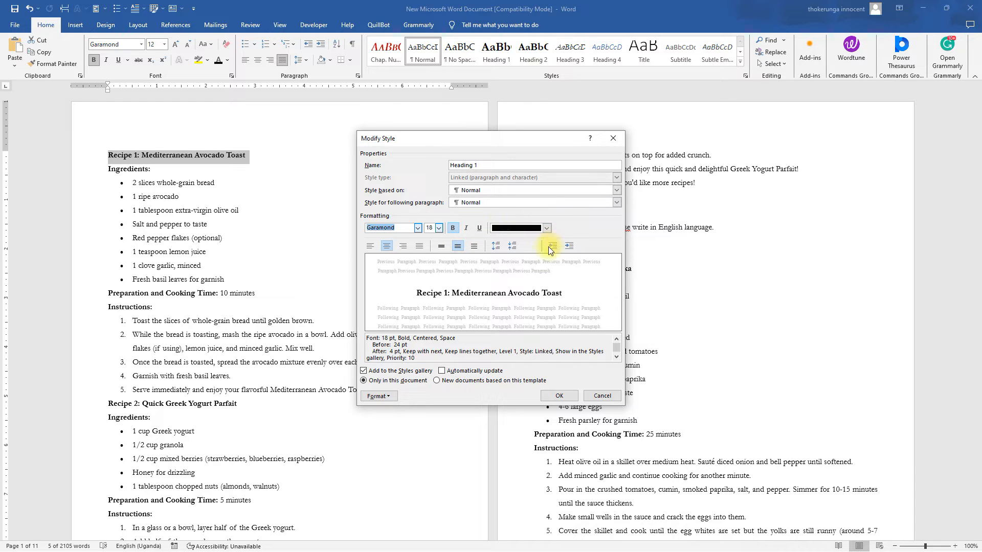
{"action": "left_click", "coordinate": [434, 381]}
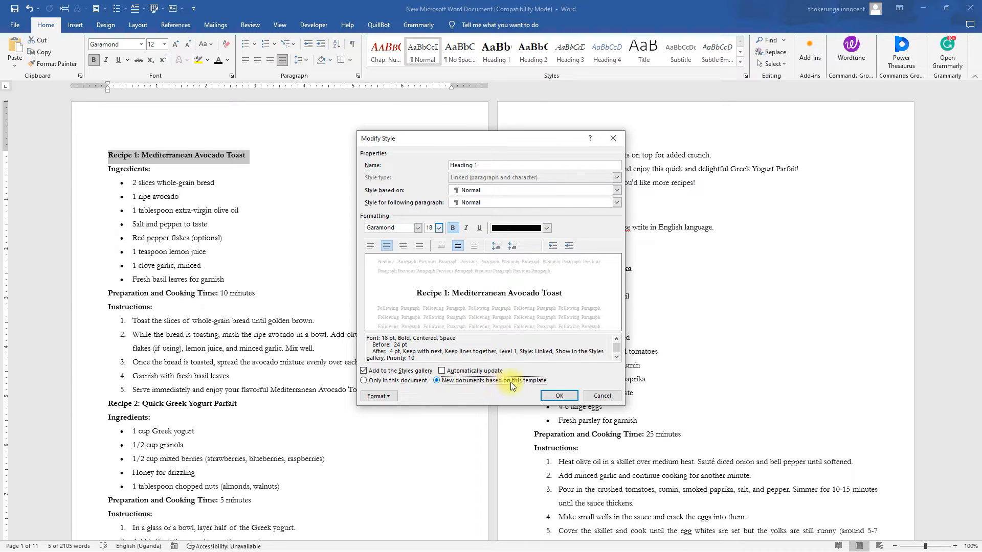
{"action": "left_click", "coordinate": [557, 396]}
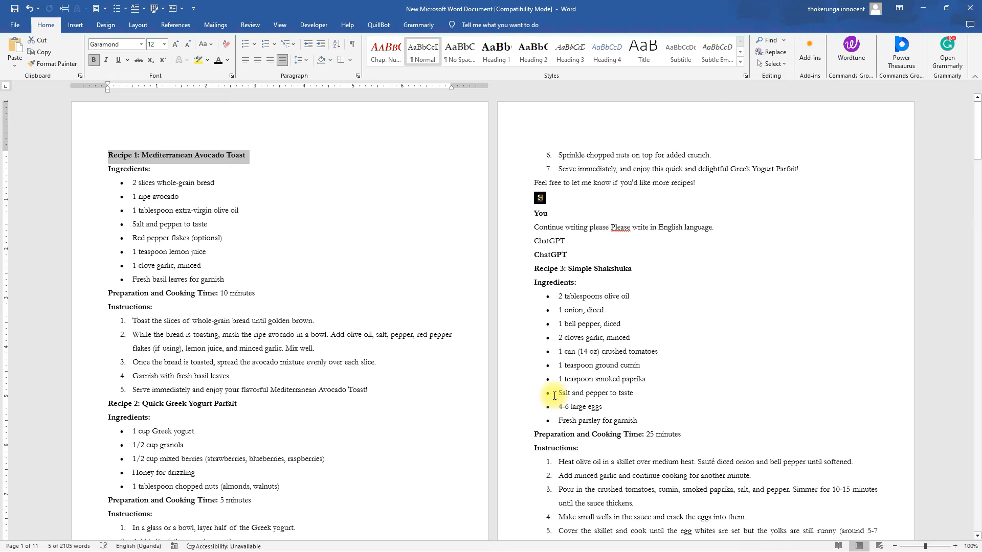
Modify the Heading 2 style so its Garamond, size 16 formatting applies to new documents based on this template.
{"action": "left_click", "coordinate": [310, 190]}
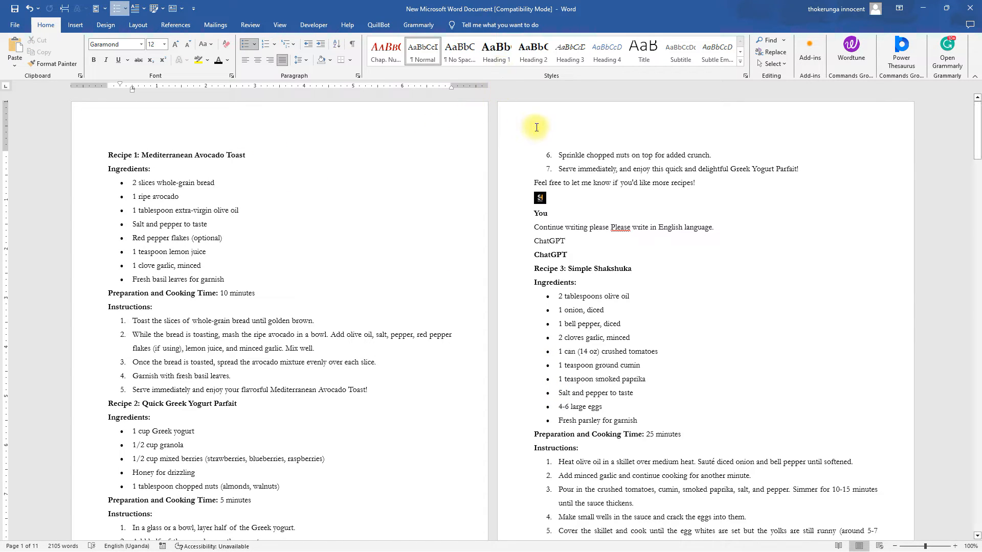
{"action": "right_click", "coordinate": [529, 53]}
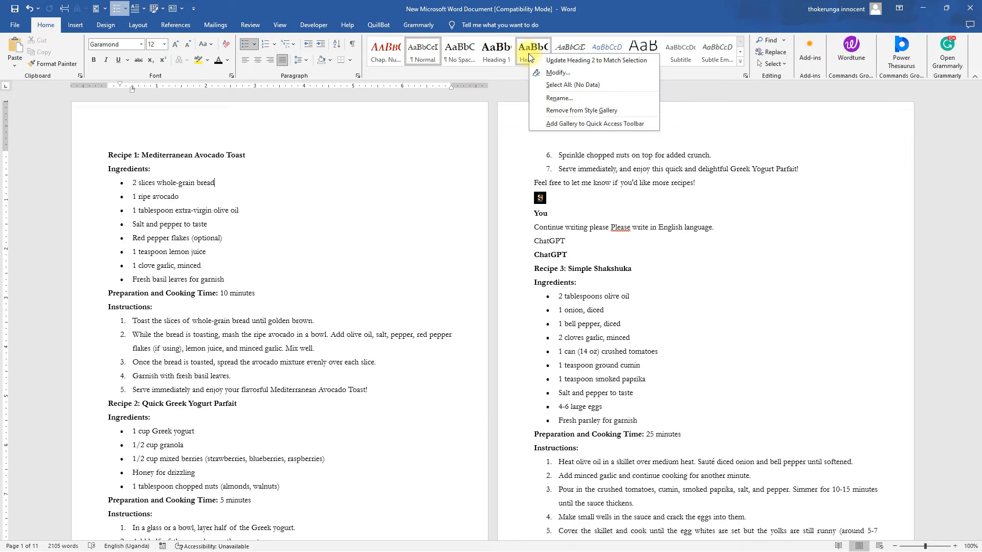
{"action": "left_click", "coordinate": [553, 72]}
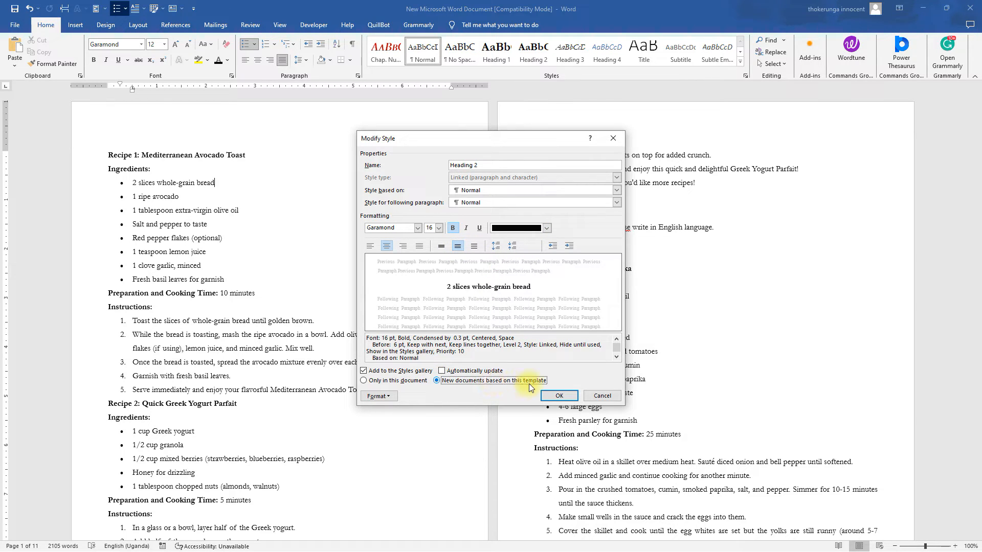
{"action": "left_click", "coordinate": [555, 396]}
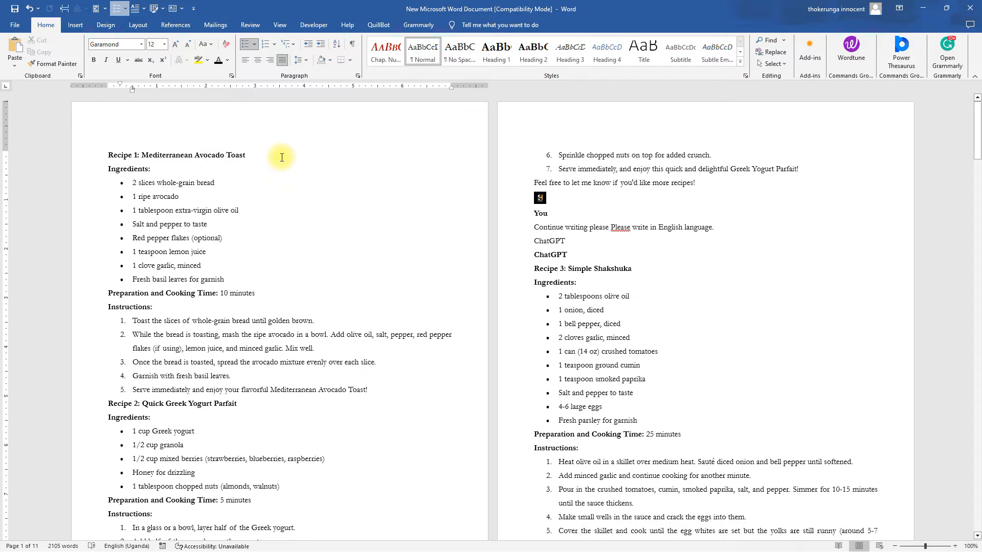
Apply the Heading 2 style to the Recipe 1 and Recipe 2 titles.
{"action": "left_click", "coordinate": [100, 155]}
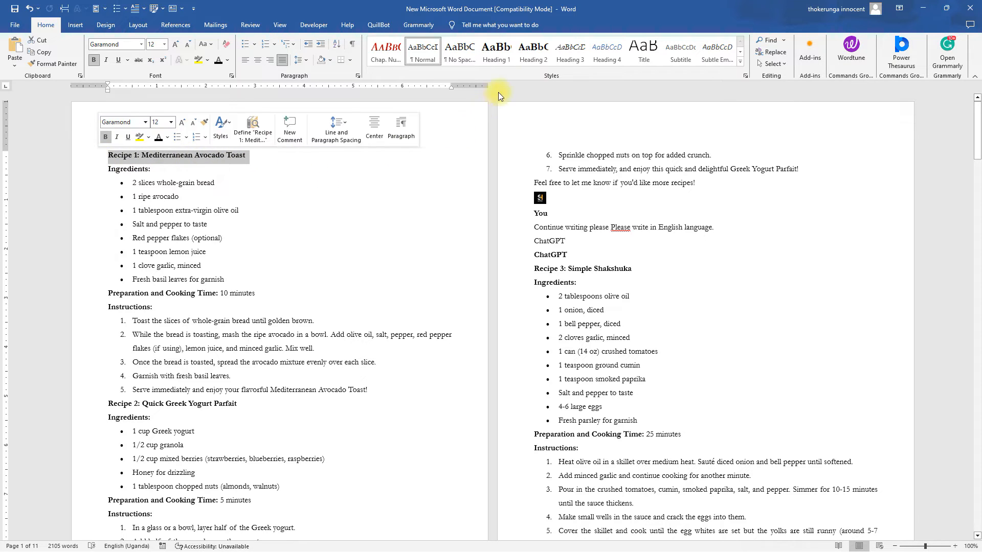
{"action": "left_click", "coordinate": [533, 51]}
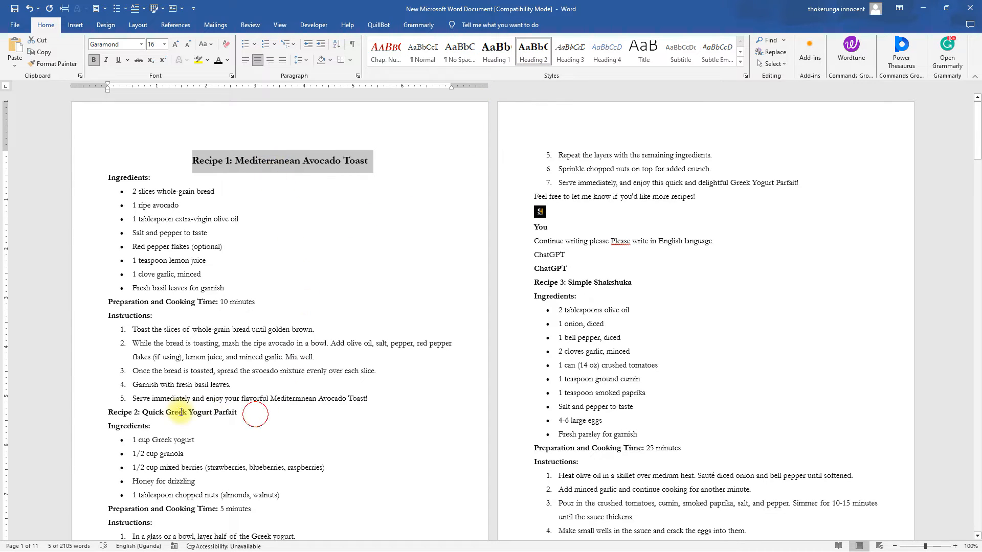
{"action": "left_click", "coordinate": [105, 413]}
{"action": "left_click", "coordinate": [537, 61]}
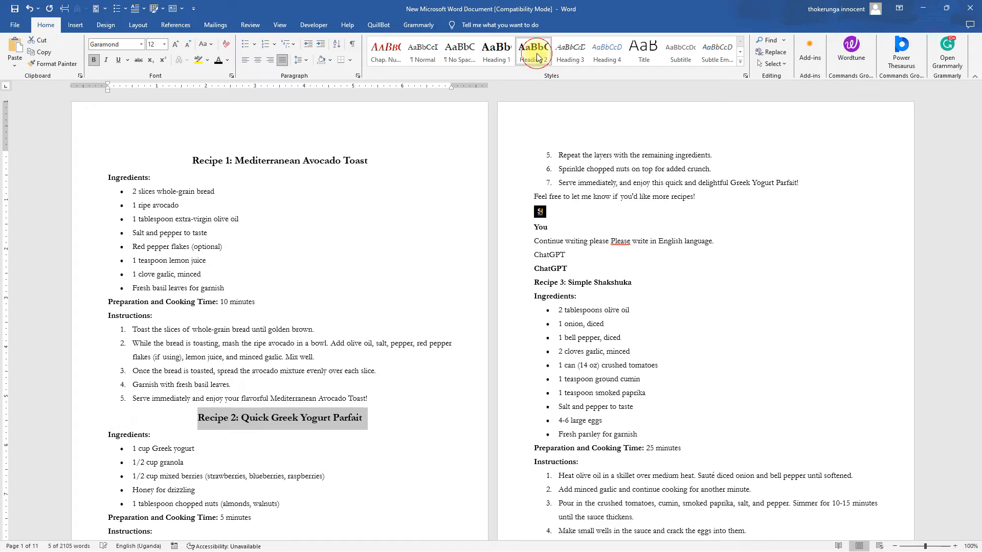
{"action": "left_click", "coordinate": [317, 470]}
Insert a page break before the "Recipe 2: Quick Greek Yogurt Parfait" heading.
{"action": "scroll", "coordinate": [294, 420], "scroll_direction": "down", "scroll_amount": 5}
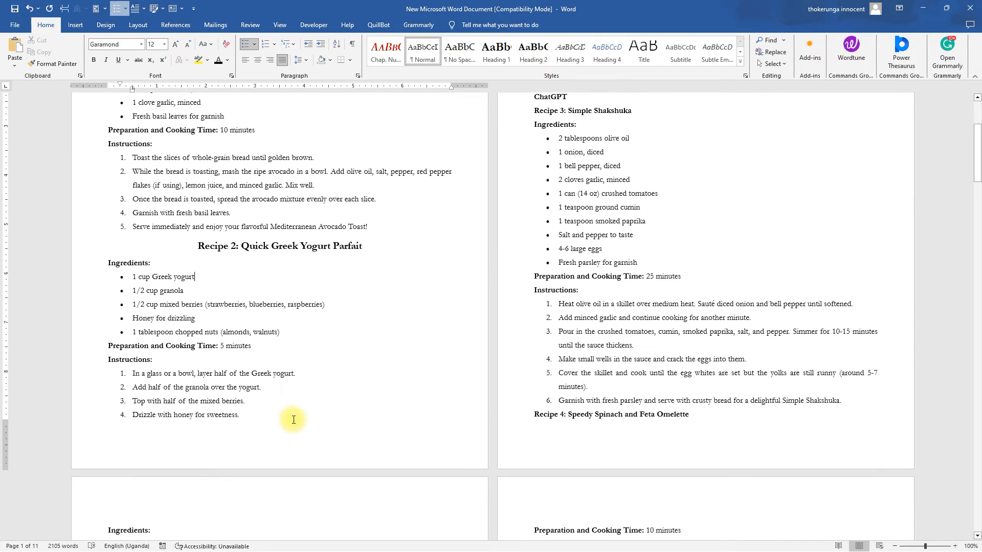
{"action": "scroll", "coordinate": [294, 420], "scroll_direction": "up", "scroll_amount": 4}
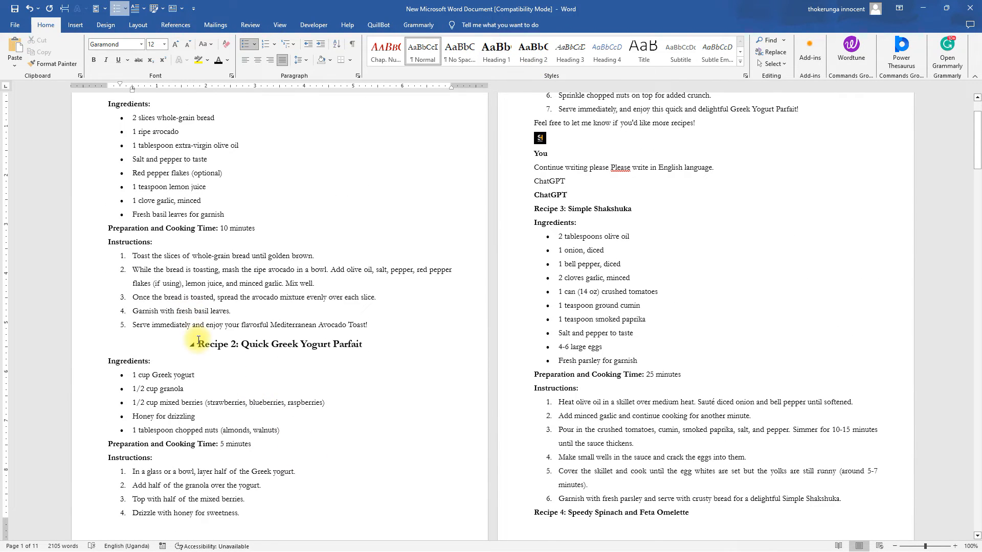
{"action": "left_click", "coordinate": [198, 344]}
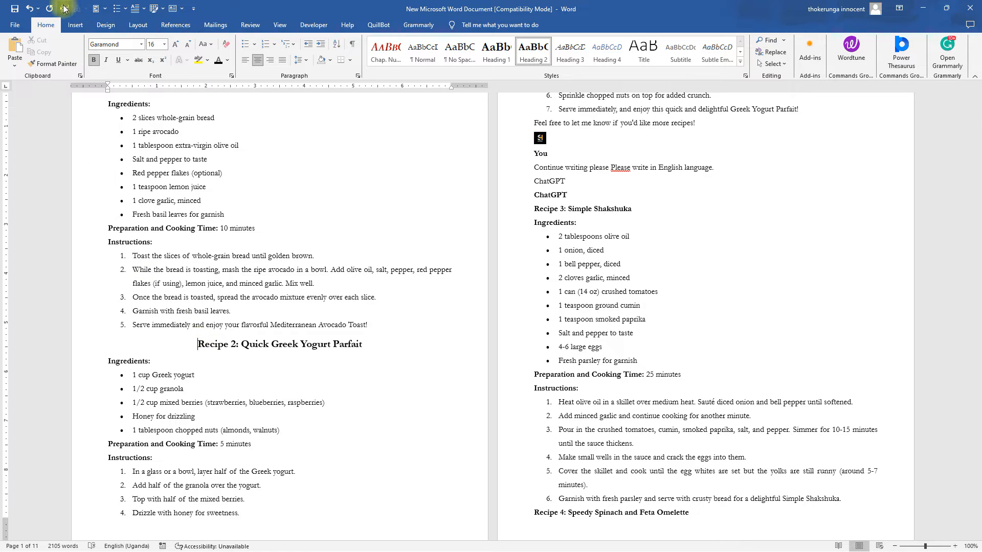
{"action": "left_click", "coordinate": [71, 26]}
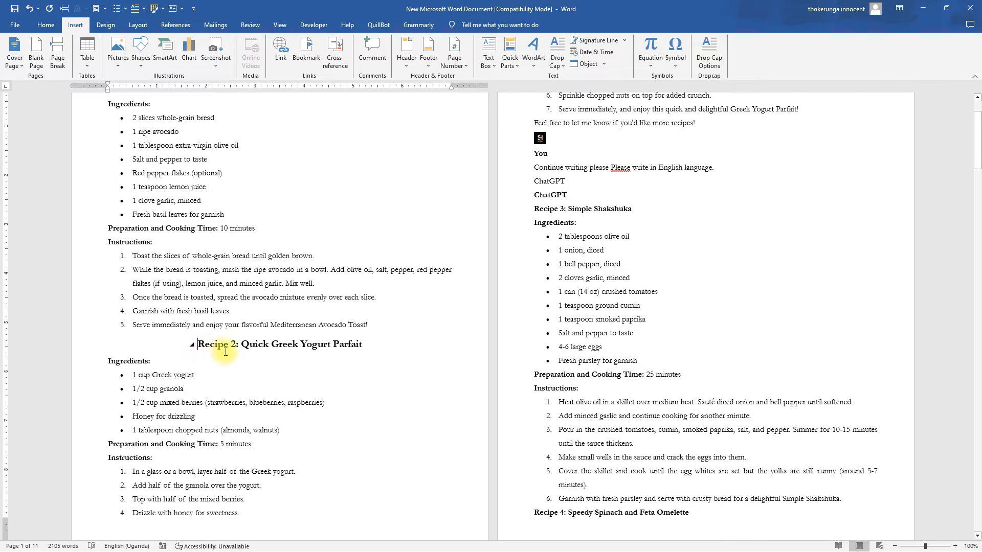
{"action": "left_click", "coordinate": [58, 59]}
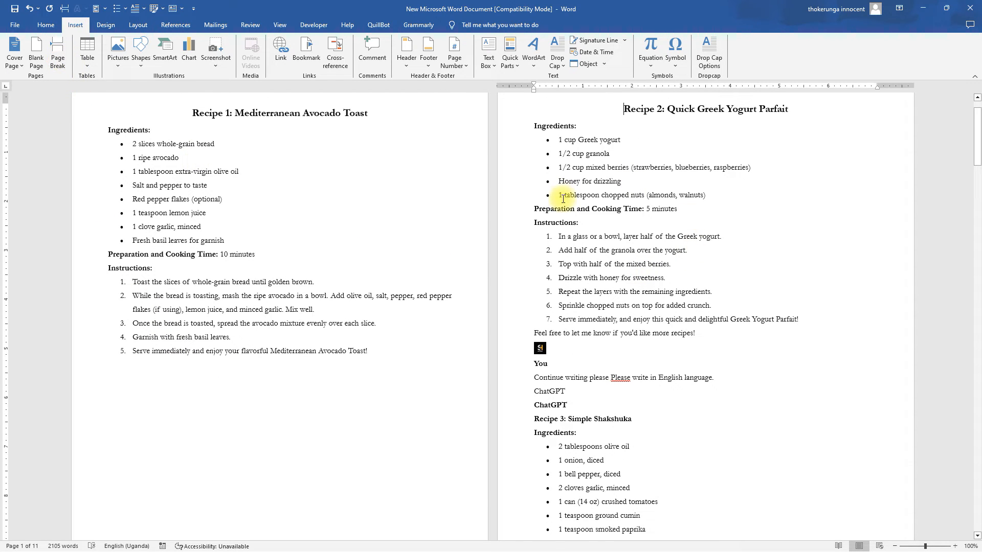
Insert a page break before "Recipe 3: Simple Shakshuka" and apply the Heading 2 style to that title.
{"action": "scroll", "coordinate": [568, 244], "scroll_direction": "down", "scroll_amount": 3}
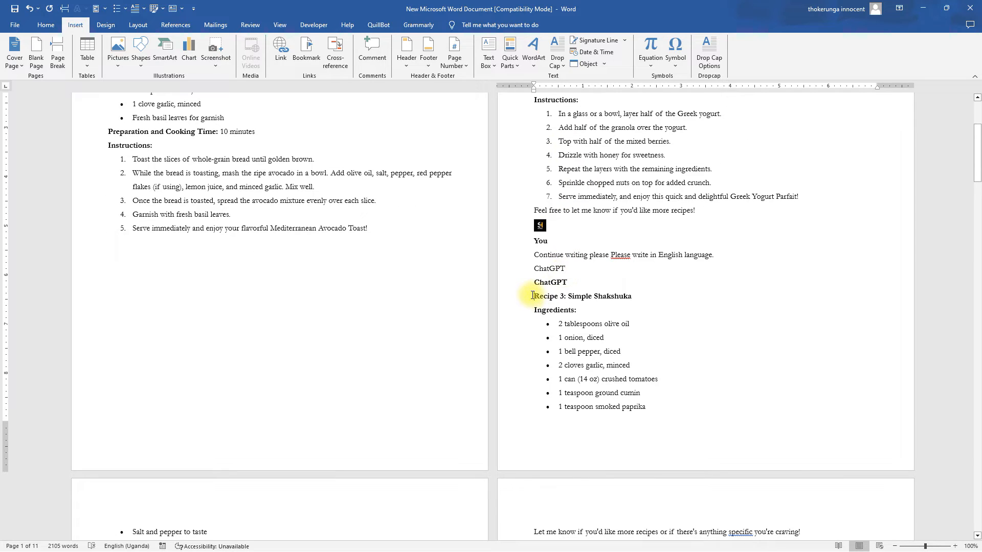
{"action": "left_click", "coordinate": [57, 59]}
{"action": "scroll", "coordinate": [388, 347], "scroll_direction": "down", "scroll_amount": 8}
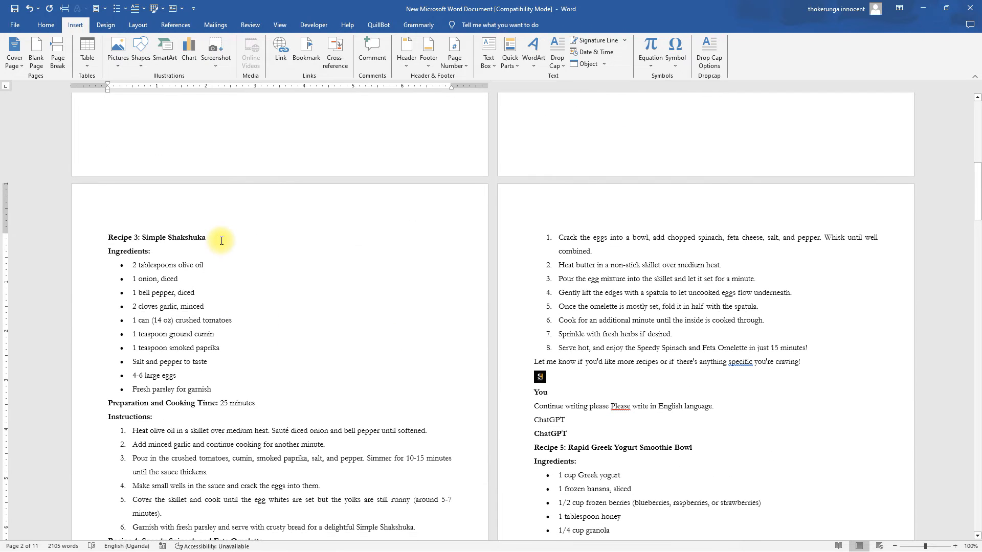
{"action": "left_click_drag", "start_coordinate": [210, 238], "coordinate": [112, 239]}
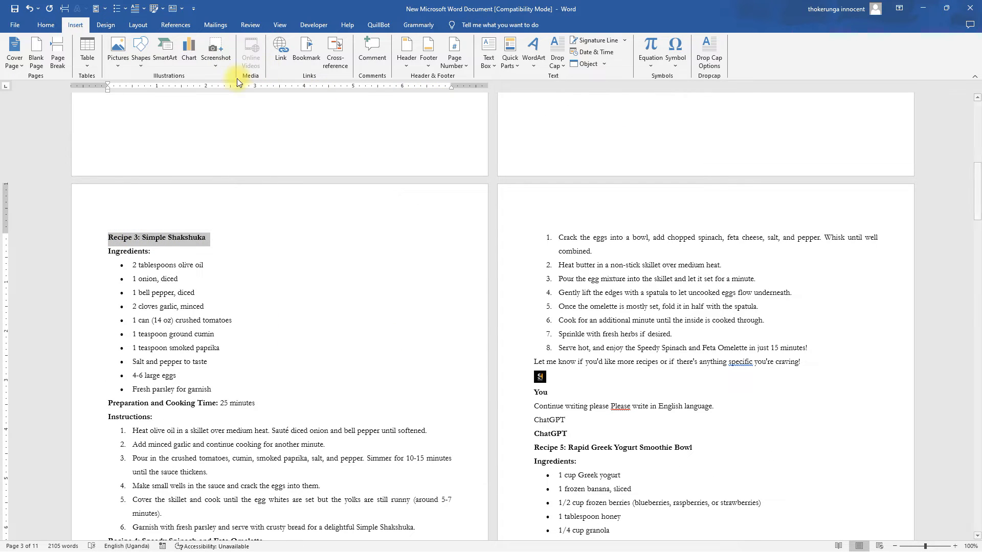
{"action": "left_click", "coordinate": [47, 25]}
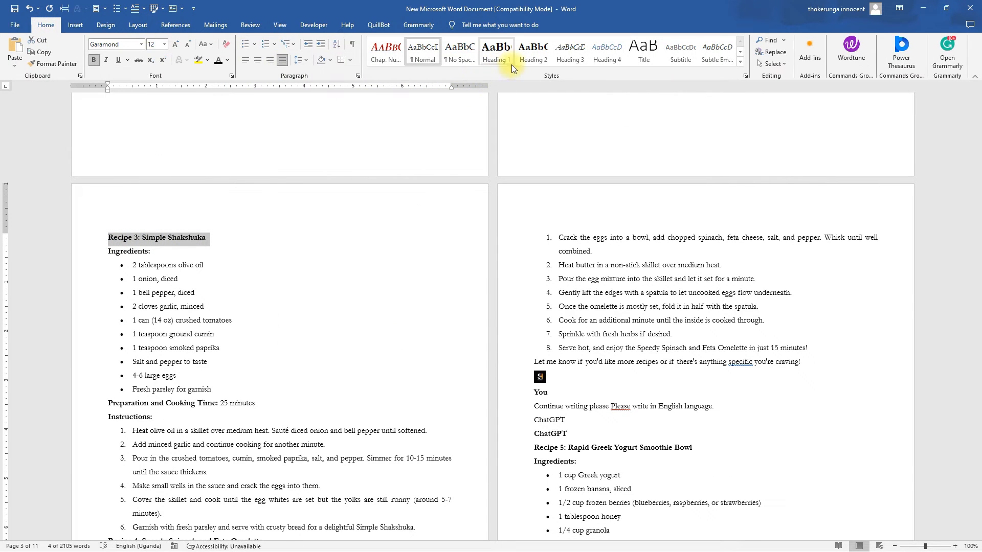
{"action": "left_click", "coordinate": [535, 56]}
{"action": "left_click", "coordinate": [281, 255]}
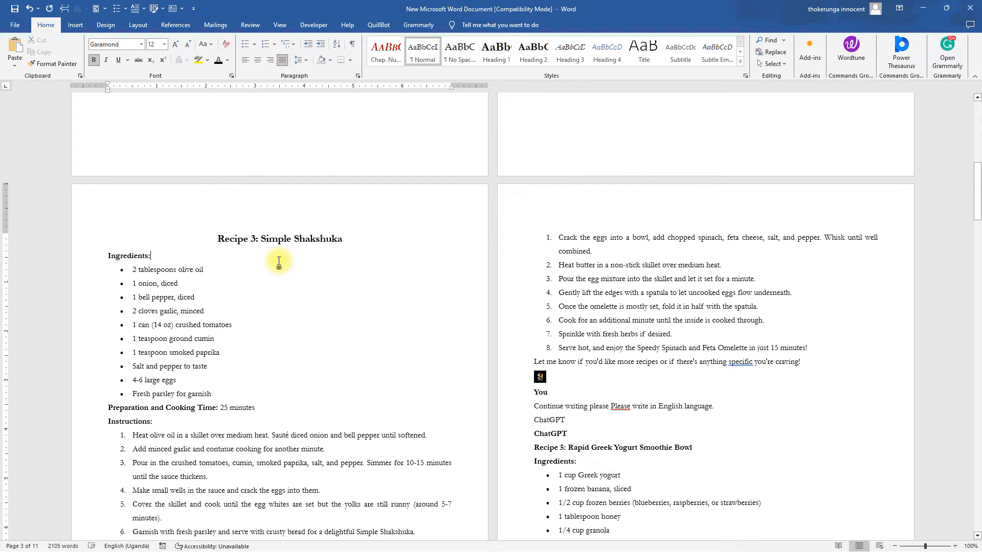
Insert a page break before the "Recipe 4: Speedy Spinach and Feta Omelette" title.
{"action": "scroll", "coordinate": [280, 261], "scroll_direction": "down", "scroll_amount": 3}
{"action": "scroll", "coordinate": [280, 262], "scroll_direction": "down", "scroll_amount": 4}
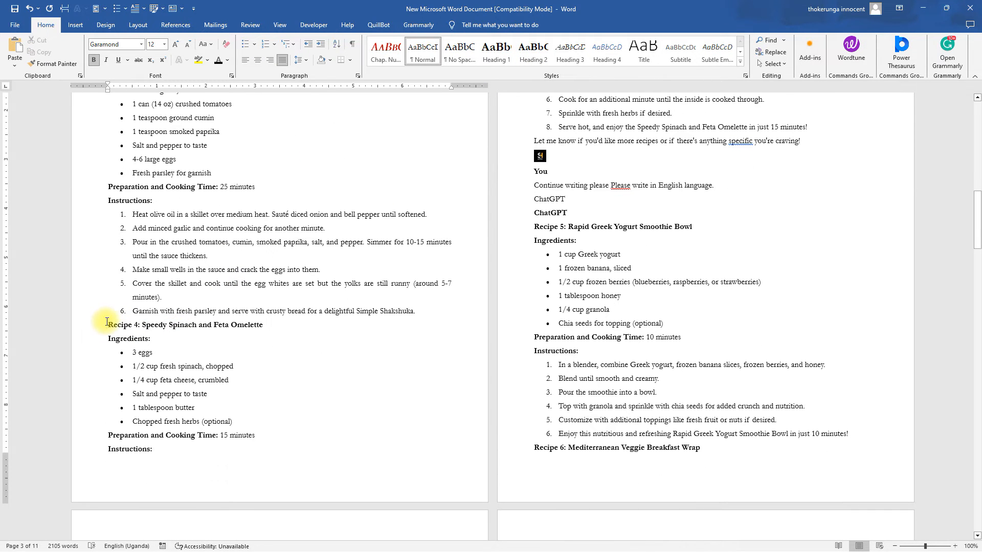
{"action": "left_click", "coordinate": [74, 25]}
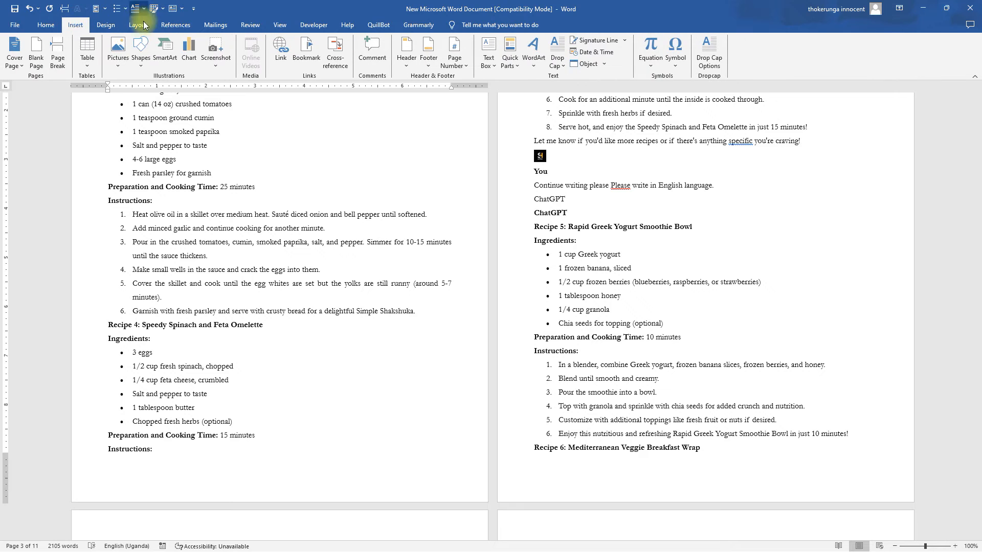
{"action": "left_click", "coordinate": [57, 53]}
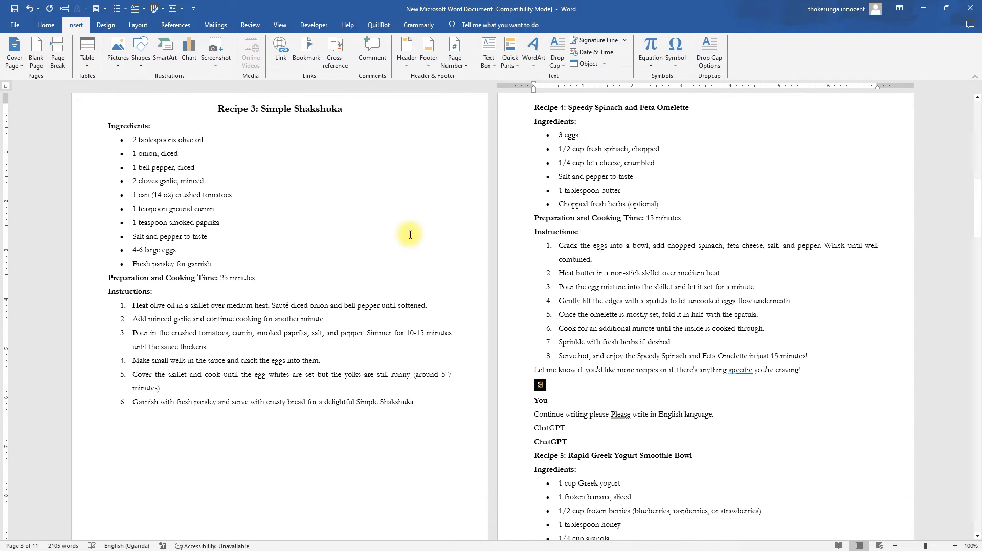
Insert page breaks before the "Recipe 5: Rapid Greek Yogurt Smoothie Bowl" and "Recipe 6: Mediterranean Veggie Breakfast Wrap" titles.
{"action": "scroll", "coordinate": [542, 313], "scroll_direction": "down", "scroll_amount": 2}
{"action": "scroll", "coordinate": [531, 358], "scroll_direction": "down", "scroll_amount": 3}
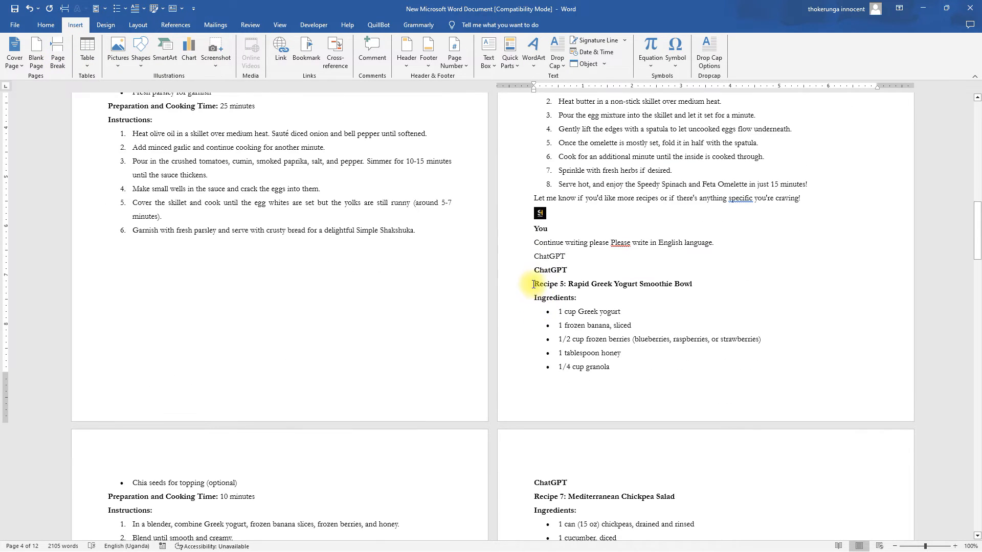
{"action": "left_click", "coordinate": [58, 54]}
{"action": "scroll", "coordinate": [407, 339], "scroll_direction": "down", "scroll_amount": 5}
{"action": "scroll", "coordinate": [406, 339], "scroll_direction": "down", "scroll_amount": 4}
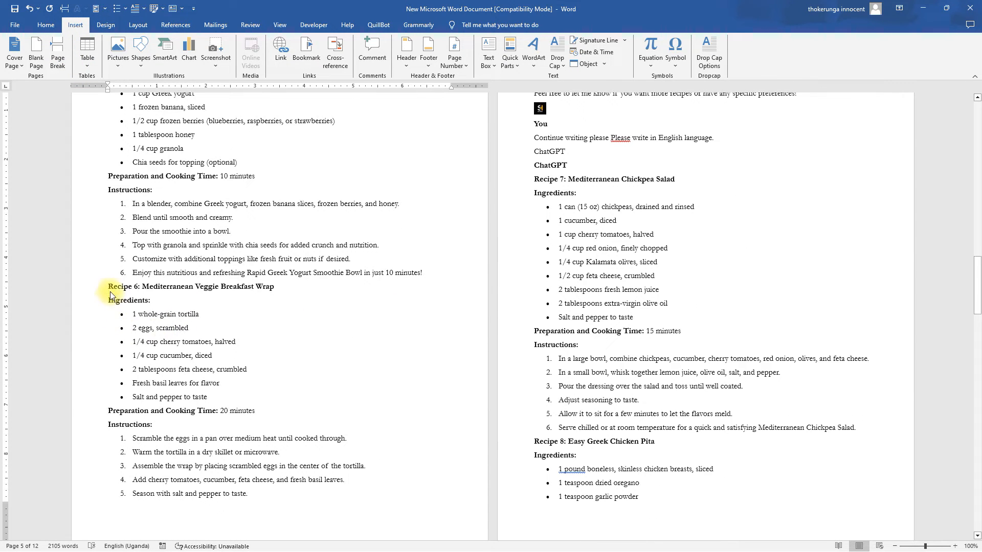
{"action": "left_click", "coordinate": [58, 56]}
Insert page breaks before the "Recipe 7: Mediterranean Chickpea Salad" and "Recipe 8: Easy Greek Chicken Pita" titles.
{"action": "scroll", "coordinate": [565, 286], "scroll_direction": "down", "scroll_amount": 3}
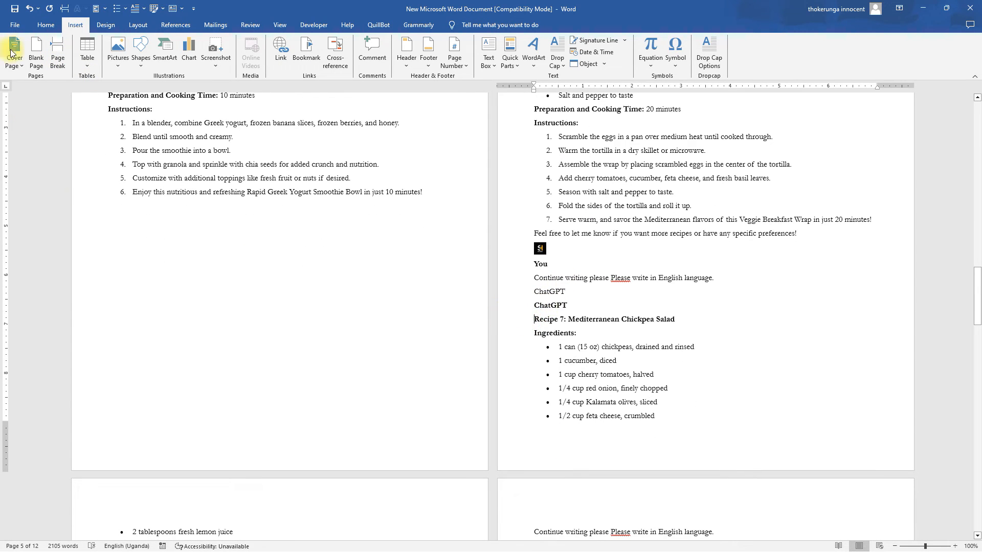
{"action": "left_click", "coordinate": [64, 10]}
{"action": "scroll", "coordinate": [450, 317], "scroll_direction": "down", "scroll_amount": 5}
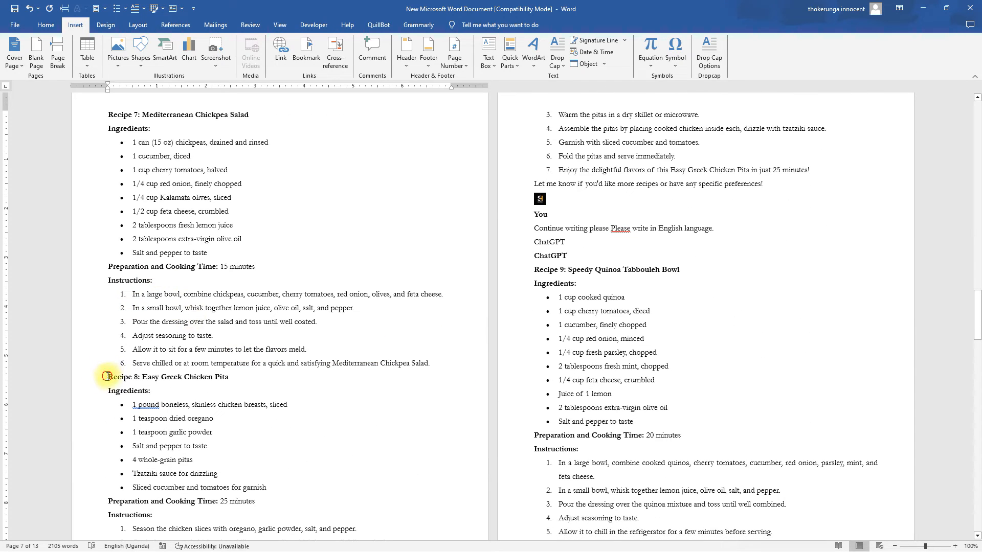
{"action": "left_click", "coordinate": [64, 9]}
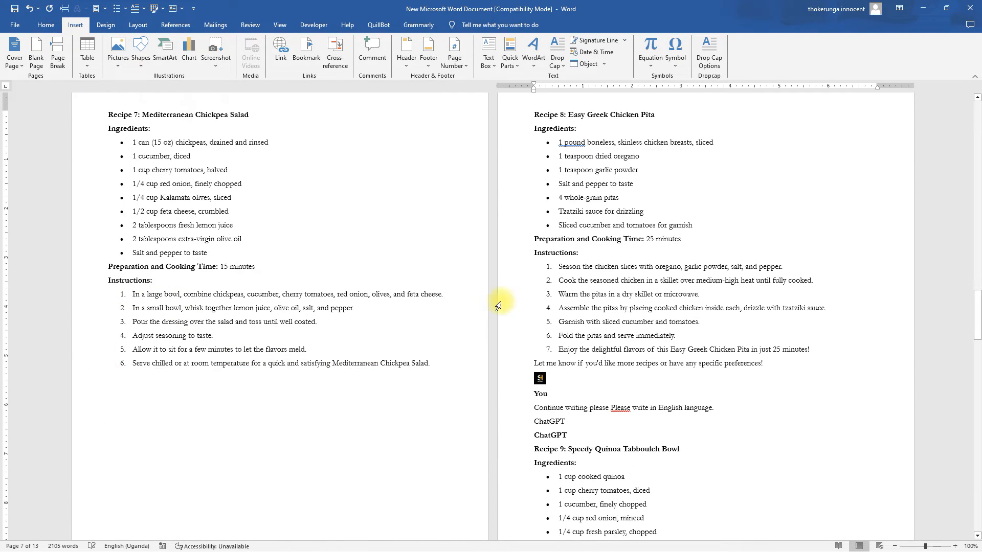
Insert page breaks before the "Recipe 9: Speedy Quinoa Tabbouleh Bowl" and "Recipe 10: Simple Greek Salad with Grilled Shrimp" titles.
{"action": "scroll", "coordinate": [519, 256], "scroll_direction": "up", "scroll_amount": 4}
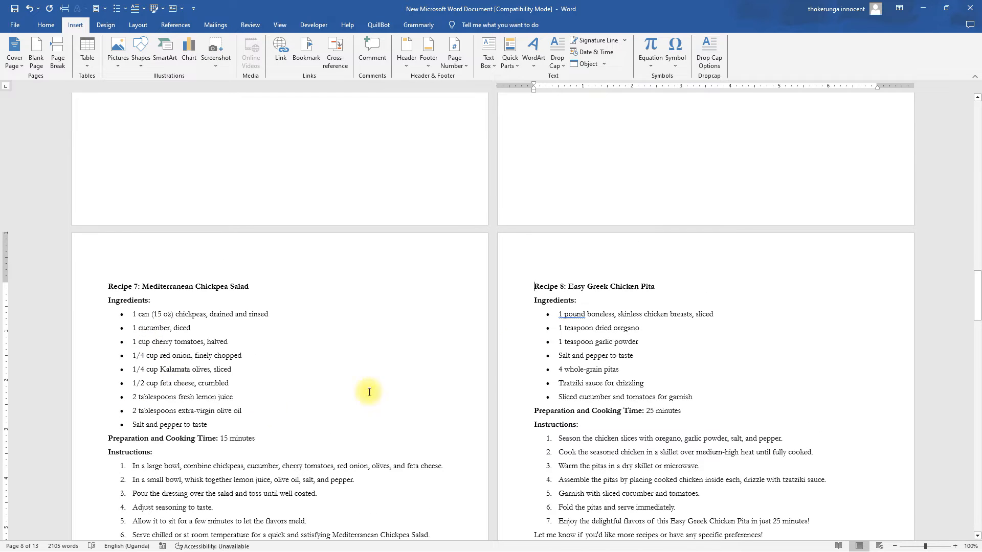
{"action": "scroll", "coordinate": [563, 304], "scroll_direction": "down", "scroll_amount": 6}
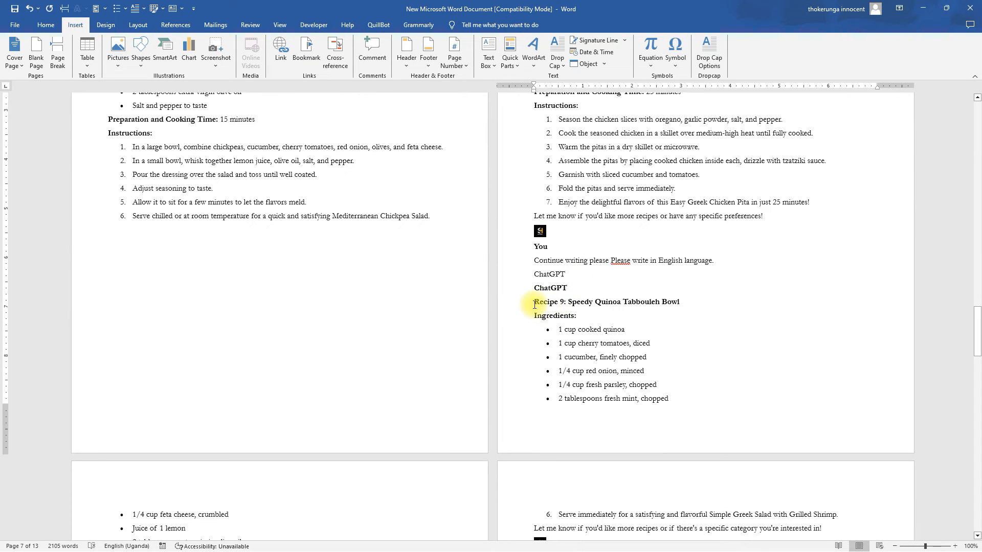
{"action": "left_click", "coordinate": [534, 305]}
{"action": "left_click", "coordinate": [63, 9]}
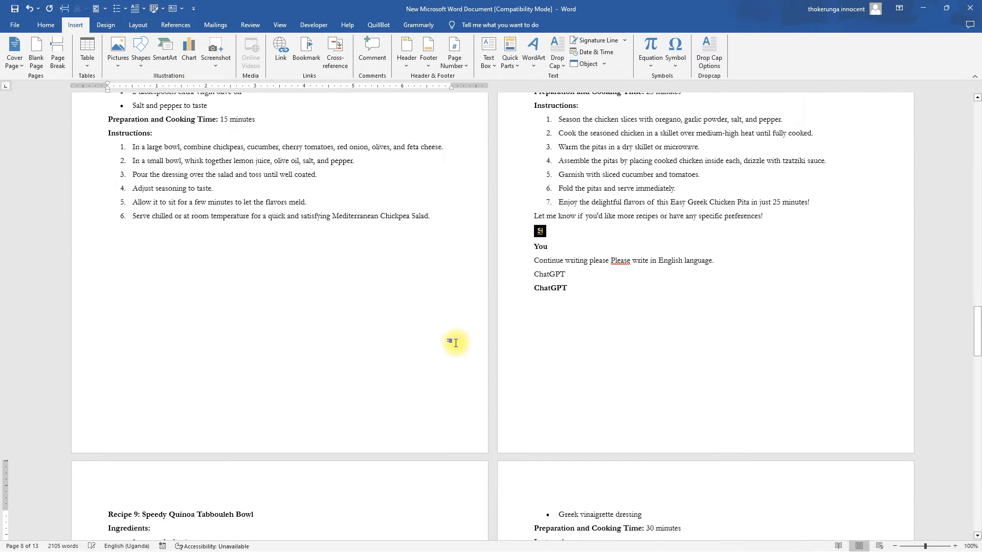
{"action": "scroll", "coordinate": [455, 343], "scroll_direction": "down", "scroll_amount": 9}
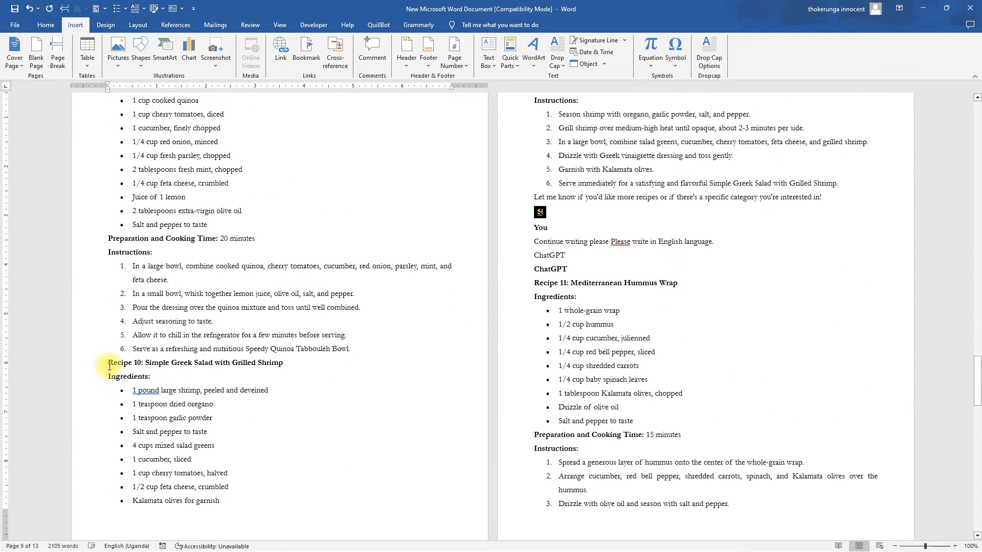
{"action": "left_click", "coordinate": [109, 366]}
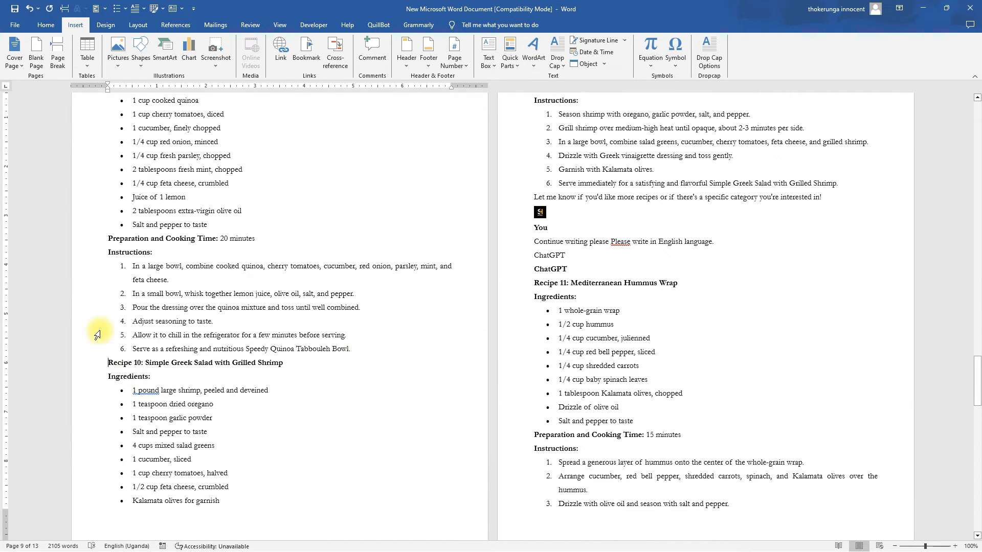
{"action": "left_click", "coordinate": [65, 9]}
Insert page breaks before the "Recipe 11: Mediterranean Hummus Wrap" and "Recipe 12: Zesty Lemon and Herb Couscous Bowl" titles.
{"action": "scroll", "coordinate": [552, 256], "scroll_direction": "down", "scroll_amount": 3}
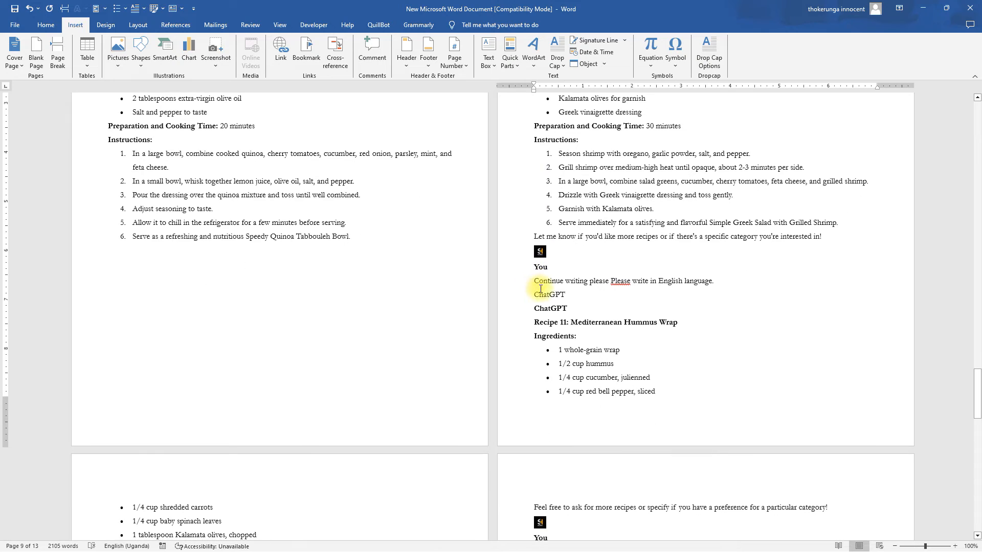
{"action": "left_click", "coordinate": [533, 322]}
{"action": "left_click", "coordinate": [65, 10]}
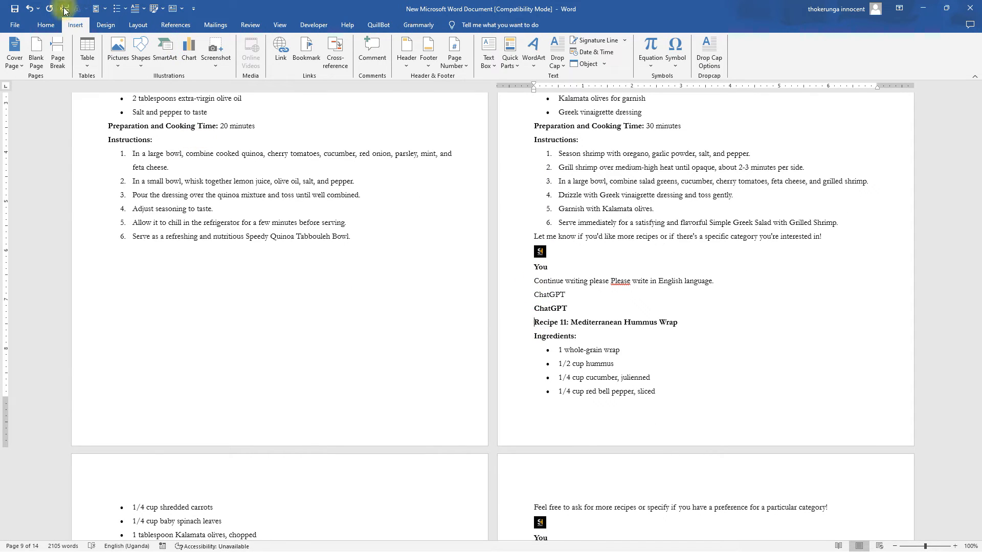
{"action": "scroll", "coordinate": [252, 306], "scroll_direction": "down", "scroll_amount": 8}
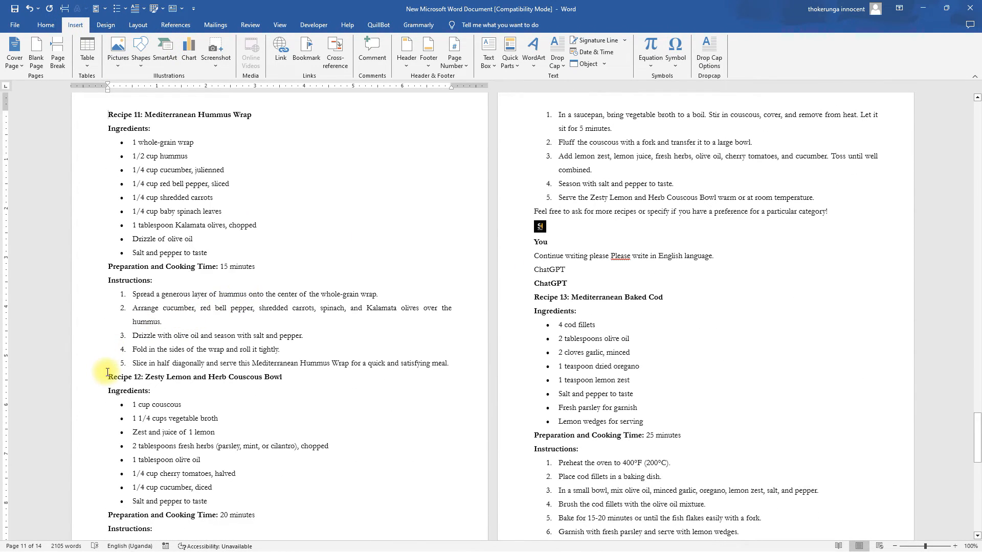
{"action": "left_click", "coordinate": [109, 382]}
{"action": "left_click", "coordinate": [65, 9]}
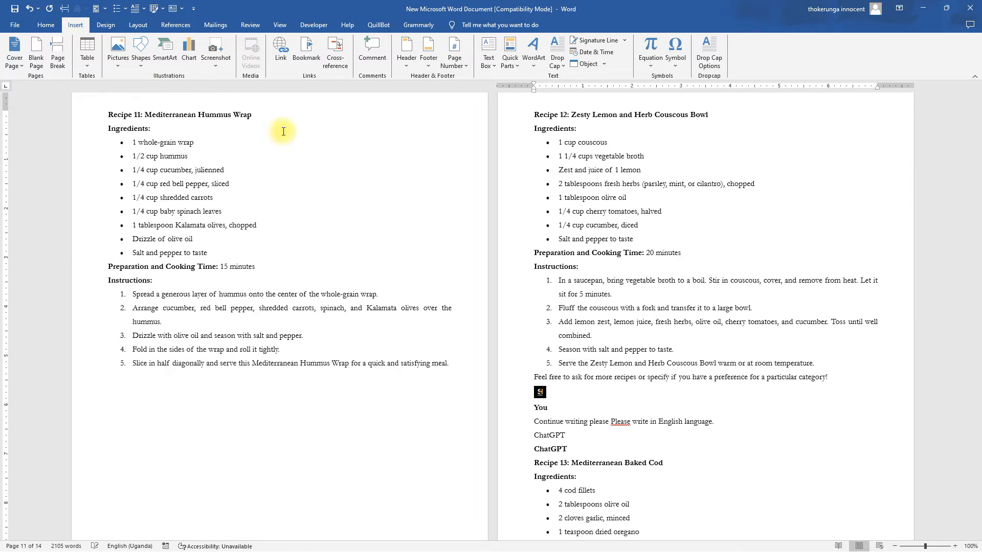
Insert page breaks before the "Recipe 13: Mediterranean Baked Cod" and "Recipe 14: Lemon Garlic Chicken with Roasted Vegetables" titles.
{"action": "scroll", "coordinate": [542, 387], "scroll_direction": "down", "scroll_amount": 3}
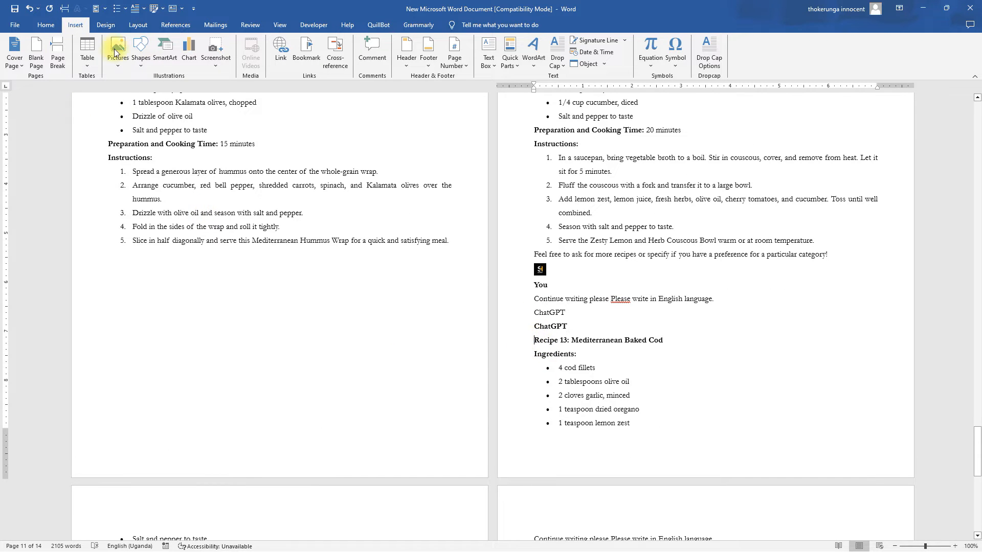
{"action": "left_click", "coordinate": [65, 10]}
{"action": "scroll", "coordinate": [350, 324], "scroll_direction": "down", "scroll_amount": 10}
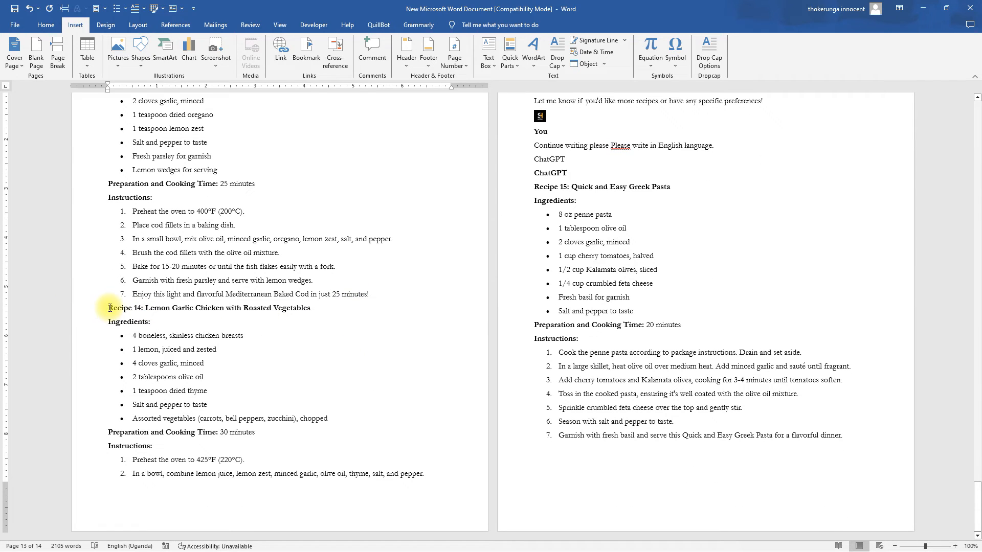
{"action": "left_click", "coordinate": [108, 308]}
{"action": "left_click", "coordinate": [65, 9]}
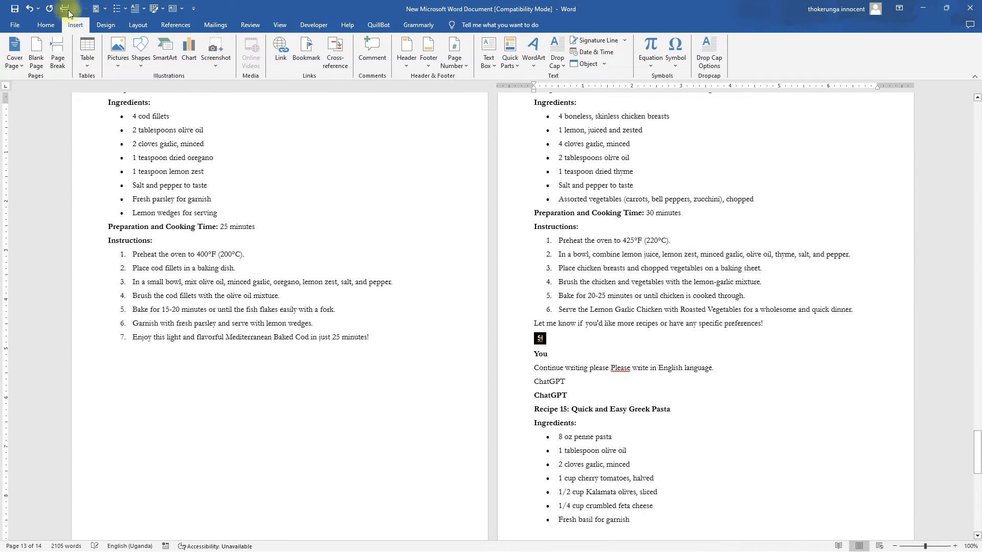
Insert a page break before the "Recipe 15: Quick and Easy Greek Pasta" title.
{"action": "scroll", "coordinate": [525, 325], "scroll_direction": "down", "scroll_amount": 3}
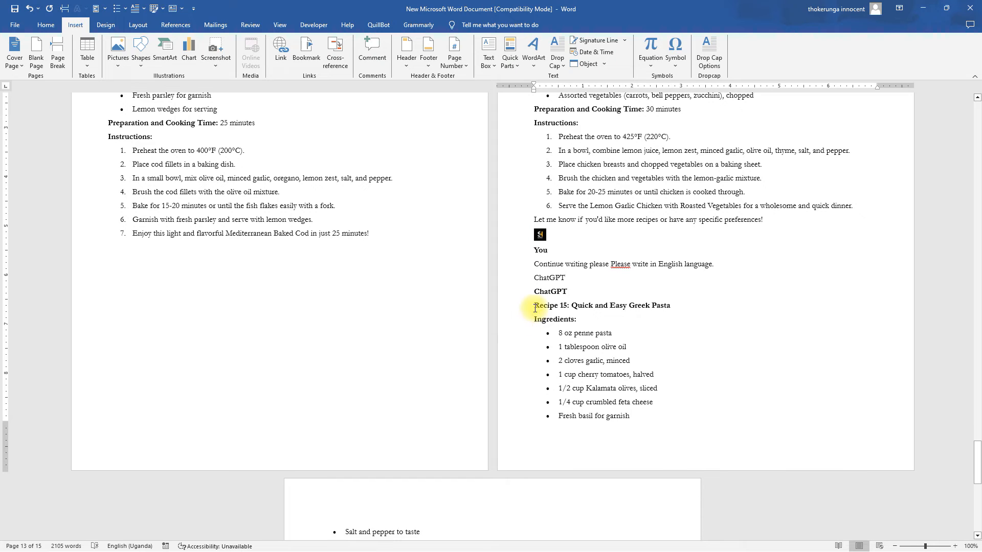
{"action": "left_click", "coordinate": [533, 305]}
{"action": "left_click", "coordinate": [65, 9]}
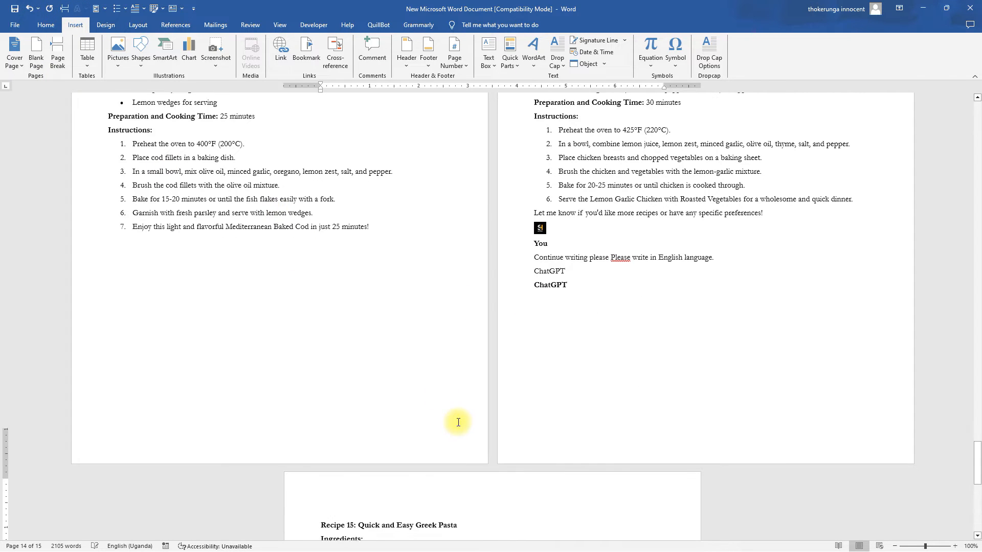
Apply the Heading 2 style to the Recipe 15 and Recipe 14 titles.
{"action": "scroll", "coordinate": [455, 409], "scroll_direction": "down", "scroll_amount": 3}
{"action": "left_click_drag", "start_coordinate": [467, 310], "coordinate": [322, 311]}
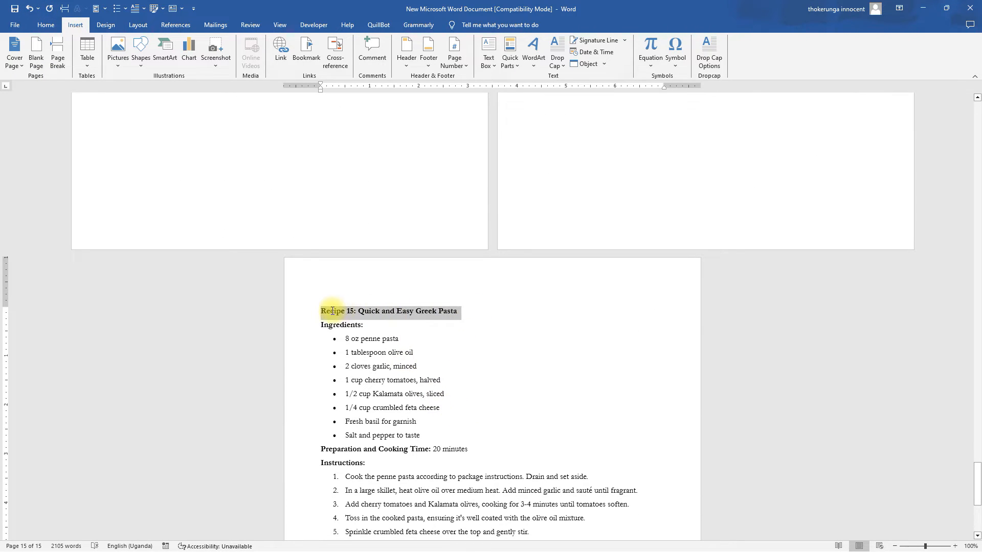
{"action": "left_click", "coordinate": [45, 25]}
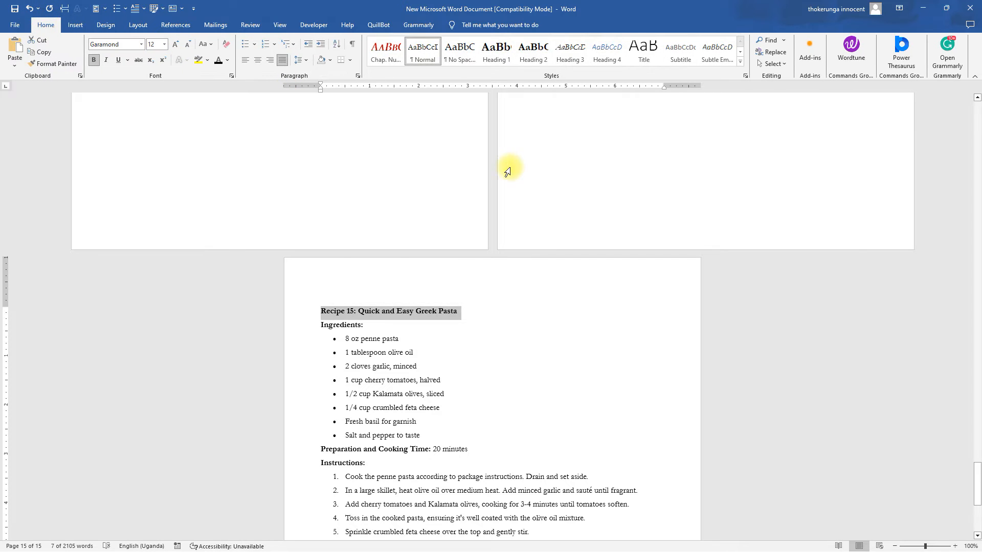
{"action": "left_click", "coordinate": [528, 57]}
{"action": "scroll", "coordinate": [528, 368], "scroll_direction": "up", "scroll_amount": 10}
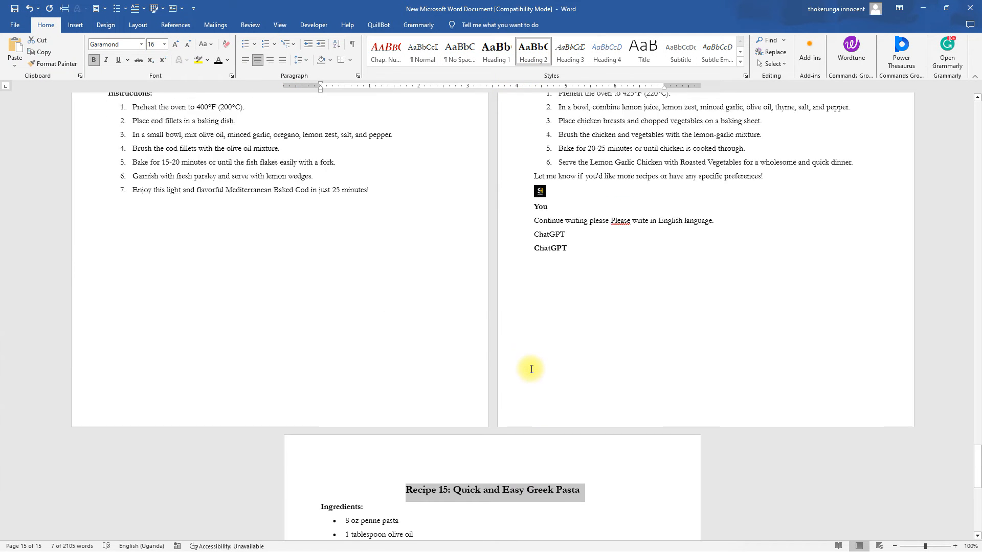
{"action": "left_click_drag", "start_coordinate": [746, 284], "coordinate": [532, 281]}
{"action": "left_click", "coordinate": [528, 51]}
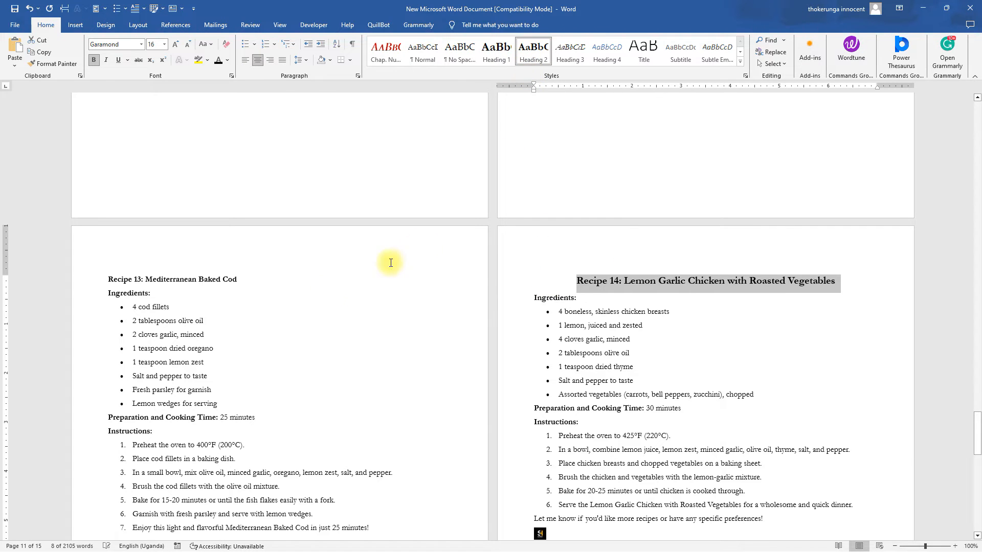
Apply the Heading 2 style to the "Recipe 13: Mediterranean Baked Cod" title.
{"action": "left_click", "coordinate": [263, 279]}
{"action": "scroll", "coordinate": [263, 302], "scroll_direction": "down", "scroll_amount": 3}
{"action": "scroll", "coordinate": [266, 304], "scroll_direction": "up", "scroll_amount": 3}
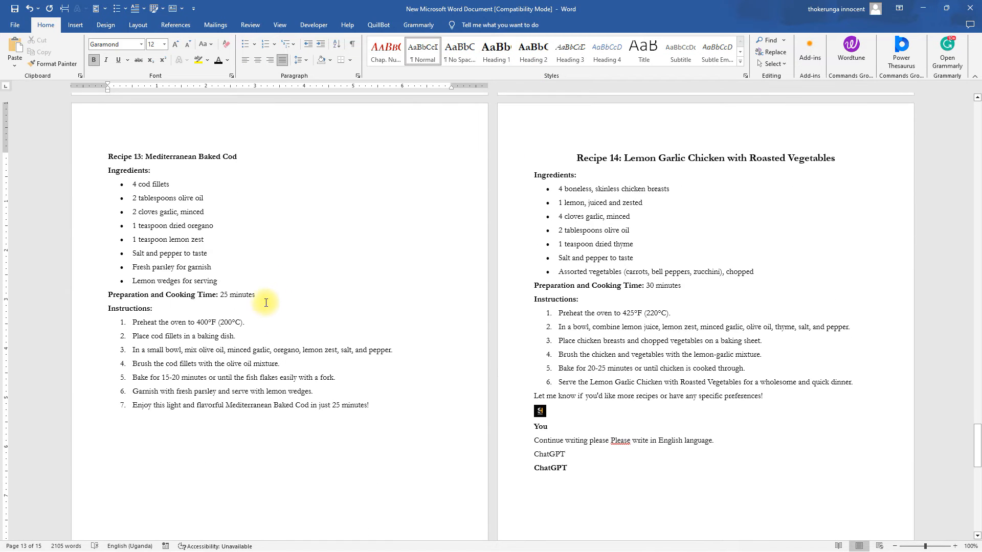
{"action": "left_click_drag", "start_coordinate": [240, 230], "coordinate": [102, 230]}
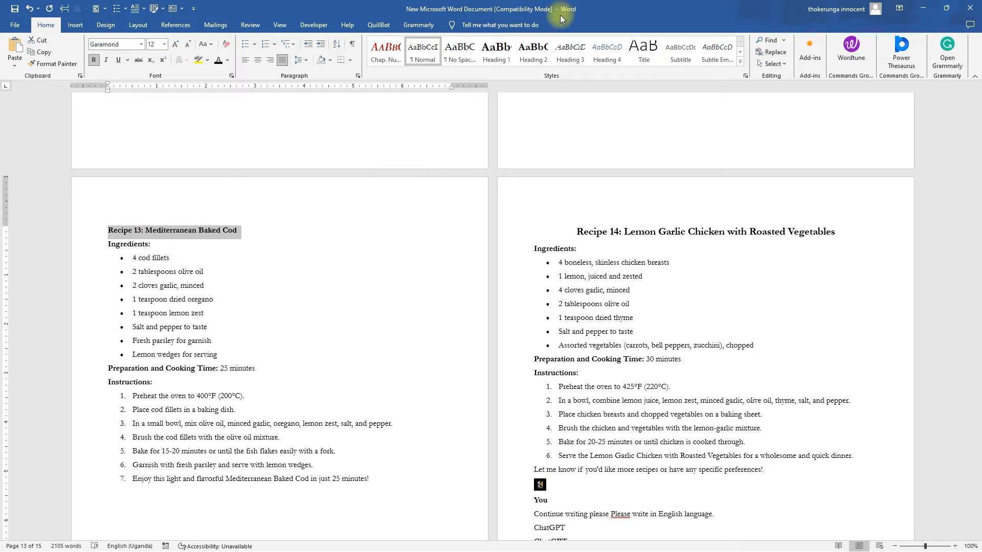
{"action": "left_click", "coordinate": [533, 51]}
Apply the Heading 2 style to the Recipe 12 and Recipe 11 titles.
{"action": "scroll", "coordinate": [624, 255], "scroll_direction": "up", "scroll_amount": 5}
{"action": "scroll", "coordinate": [624, 254], "scroll_direction": "up", "scroll_amount": 5}
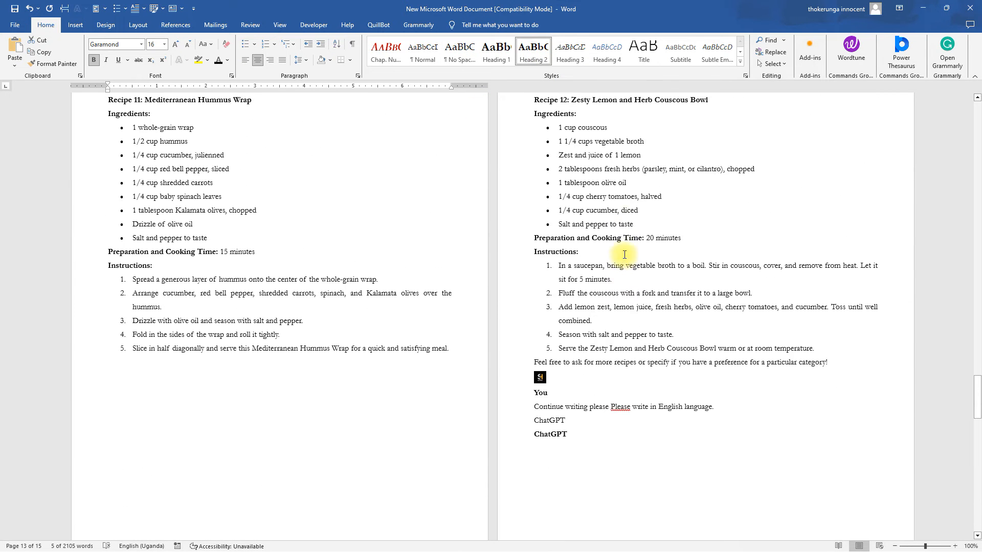
{"action": "left_click_drag", "start_coordinate": [721, 198], "coordinate": [531, 203]}
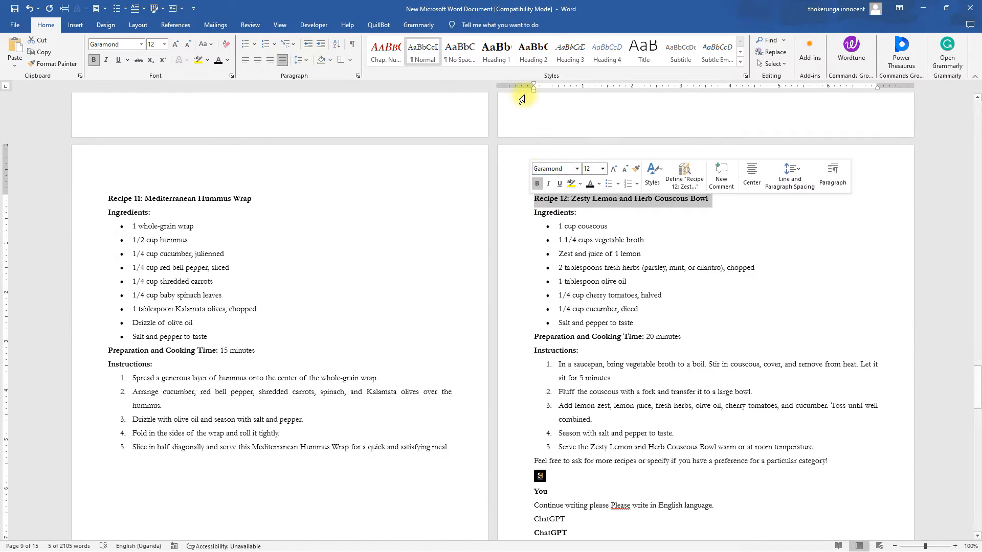
{"action": "left_click", "coordinate": [532, 51]}
{"action": "left_click_drag", "start_coordinate": [252, 199], "coordinate": [108, 199]}
{"action": "left_click", "coordinate": [533, 51]}
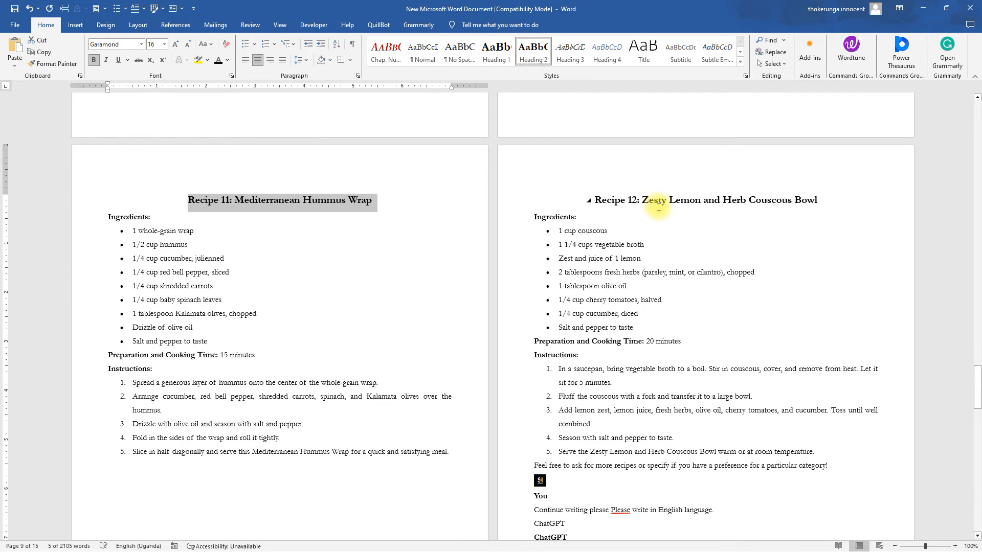
Apply the Heading 2 style to the Recipe 10 and Recipe 9 titles.
{"action": "scroll", "coordinate": [654, 204], "scroll_direction": "up", "scroll_amount": 9}
{"action": "scroll", "coordinate": [677, 235], "scroll_direction": "up", "scroll_amount": 2}
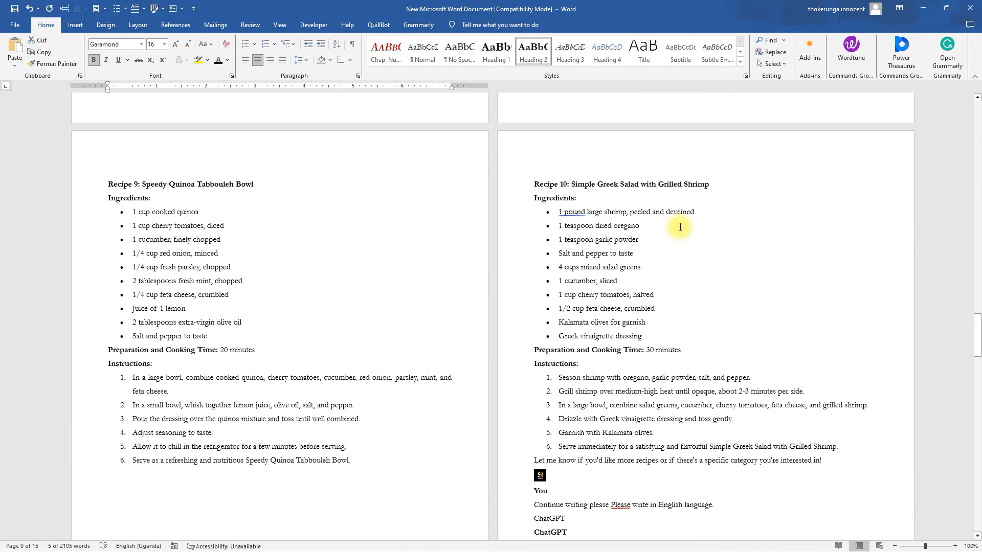
{"action": "left_click_drag", "start_coordinate": [713, 192], "coordinate": [541, 188]}
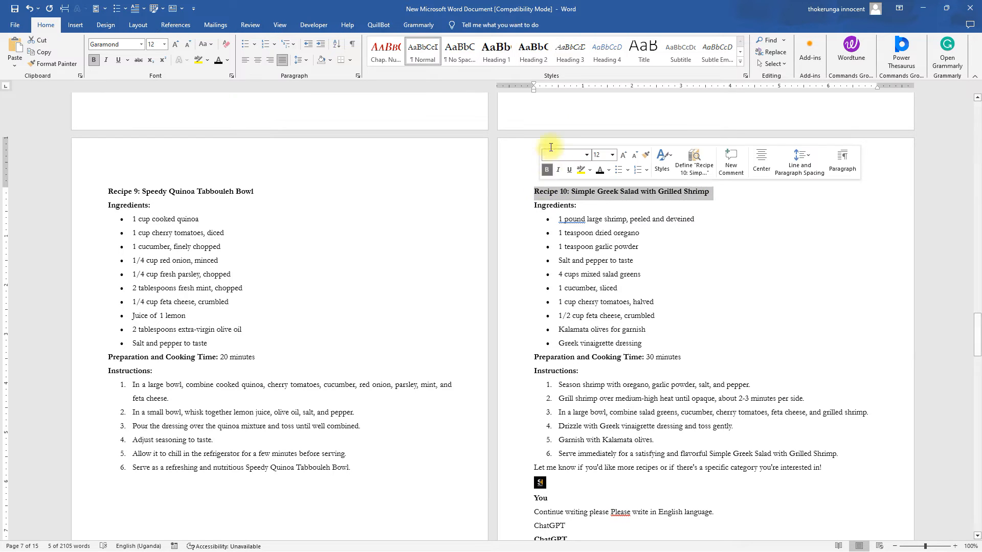
{"action": "left_click", "coordinate": [532, 50]}
{"action": "left_click", "coordinate": [296, 209]}
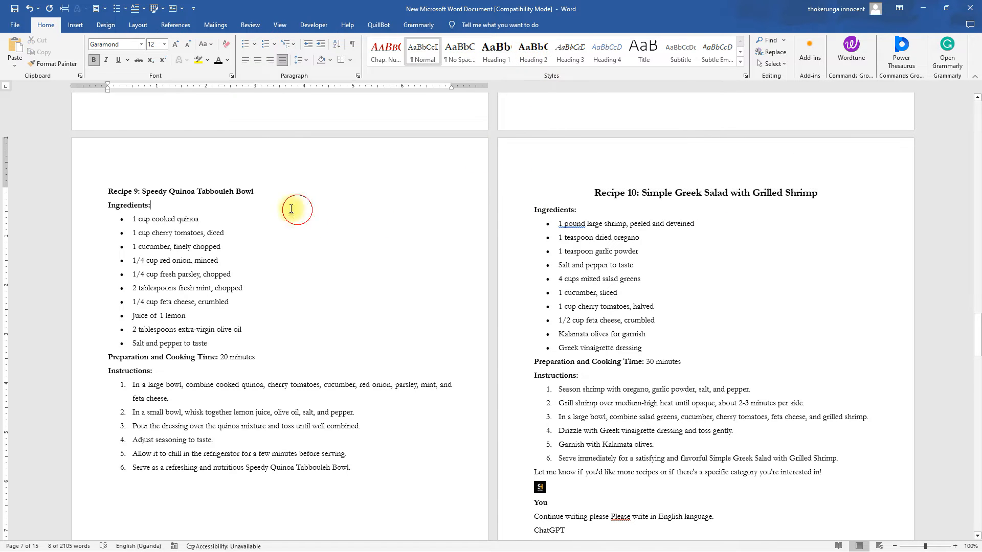
{"action": "left_click_drag", "start_coordinate": [273, 191], "coordinate": [100, 190]}
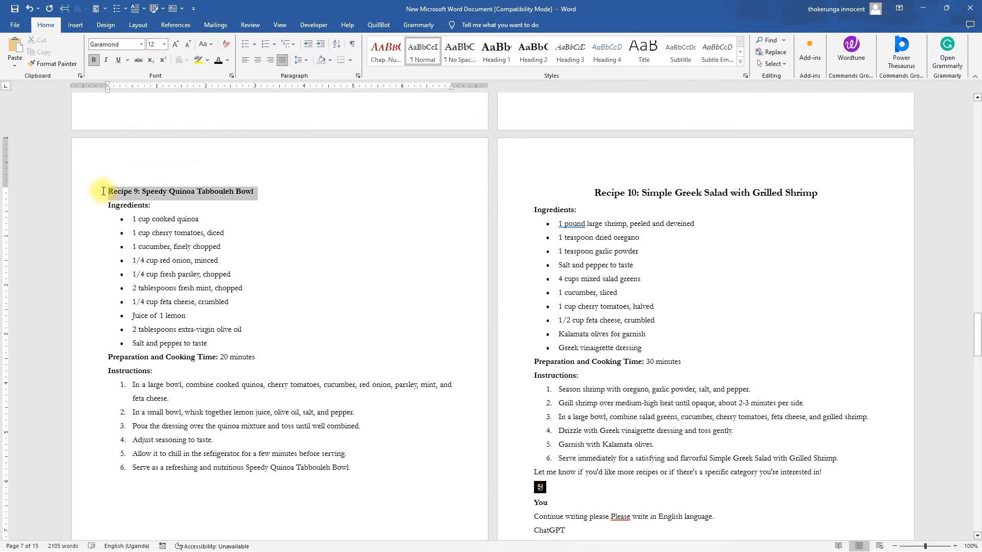
{"action": "left_click", "coordinate": [536, 51]}
Apply the Heading 2 style to the Recipe 8 and Recipe 7 titles.
{"action": "scroll", "coordinate": [480, 256], "scroll_direction": "up", "scroll_amount": 4}
{"action": "scroll", "coordinate": [481, 271], "scroll_direction": "up", "scroll_amount": 5}
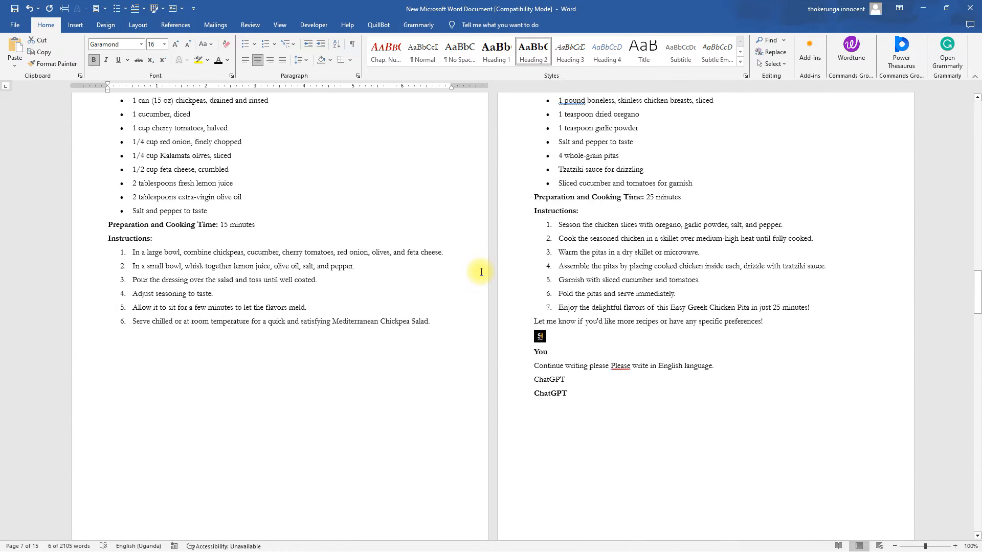
{"action": "left_click_drag", "start_coordinate": [673, 205], "coordinate": [538, 201]}
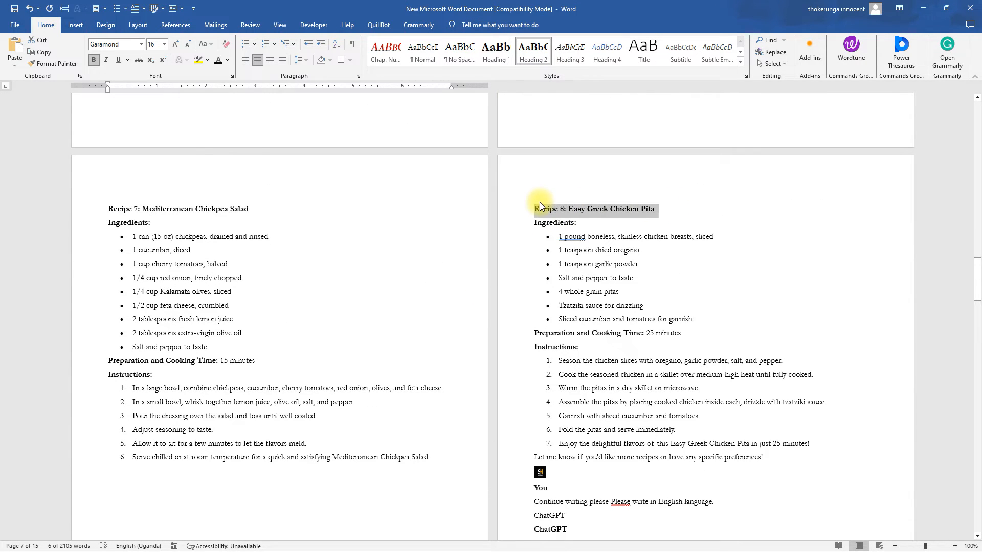
{"action": "left_click", "coordinate": [532, 55]}
{"action": "left_click_drag", "start_coordinate": [251, 209], "coordinate": [108, 209]}
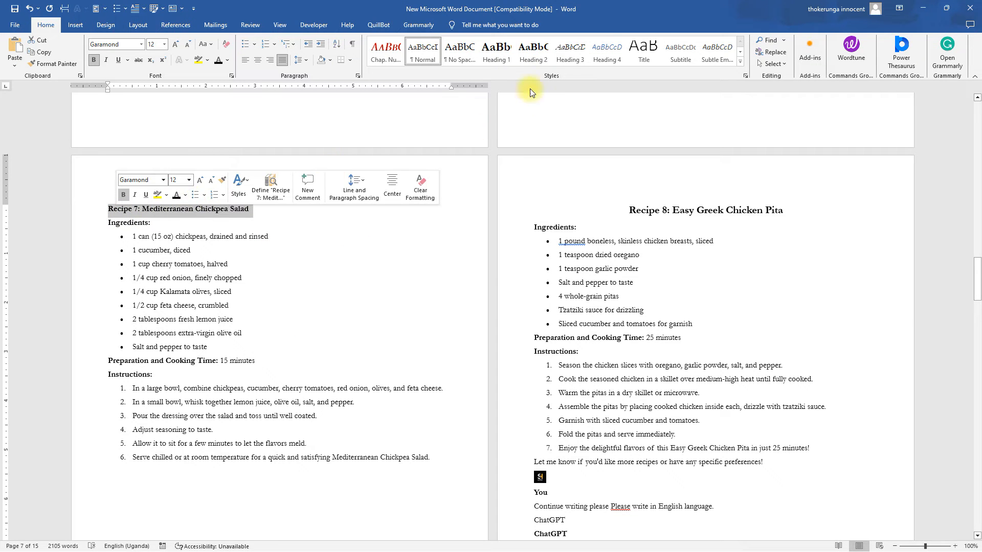
{"action": "left_click", "coordinate": [532, 51]}
Apply the Heading 2 style to the Recipe 6 and Recipe 5 titles.
{"action": "scroll", "coordinate": [440, 285], "scroll_direction": "up", "scroll_amount": 6}
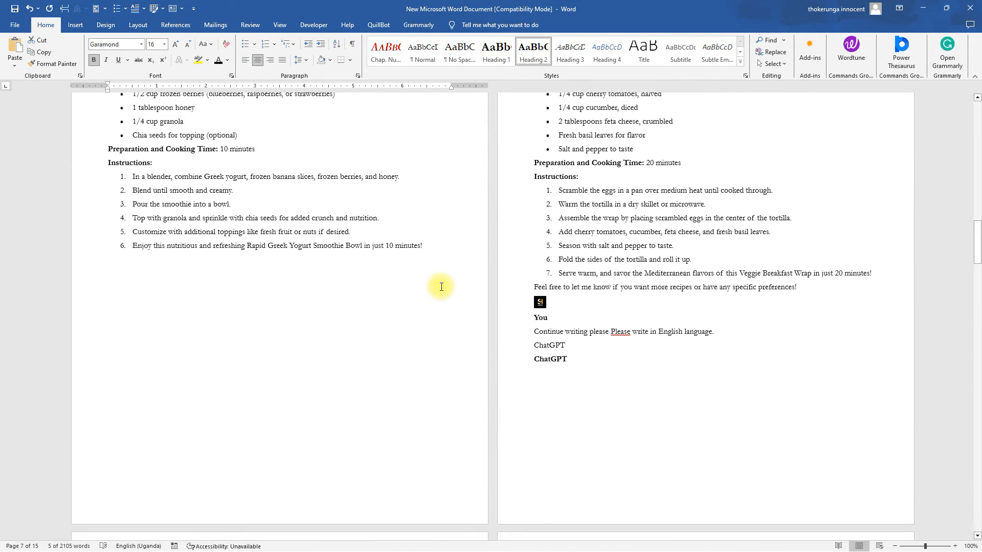
{"action": "scroll", "coordinate": [441, 287], "scroll_direction": "up", "scroll_amount": 6}
{"action": "left_click_drag", "start_coordinate": [717, 331], "coordinate": [513, 326]}
{"action": "left_click", "coordinate": [536, 57]}
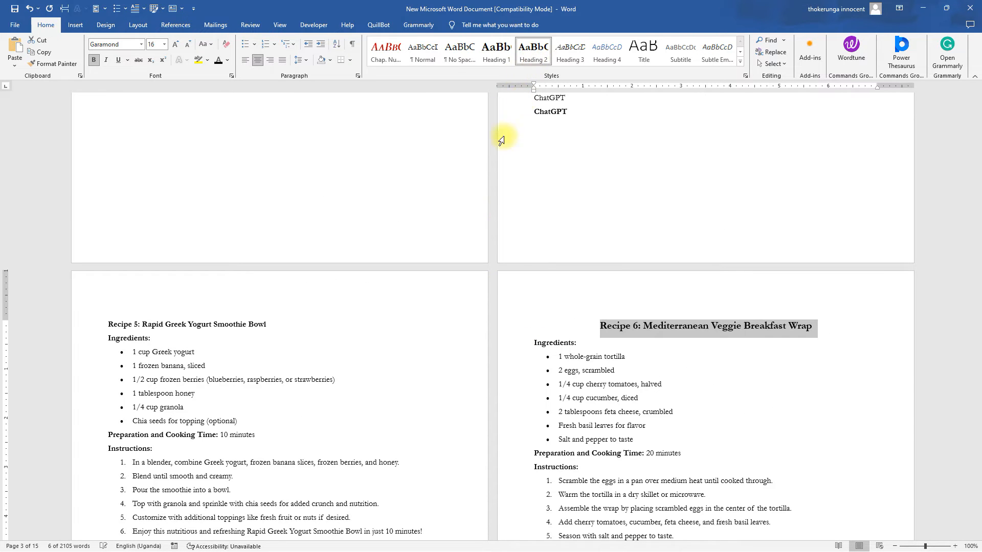
{"action": "left_click_drag", "start_coordinate": [298, 324], "coordinate": [113, 325]}
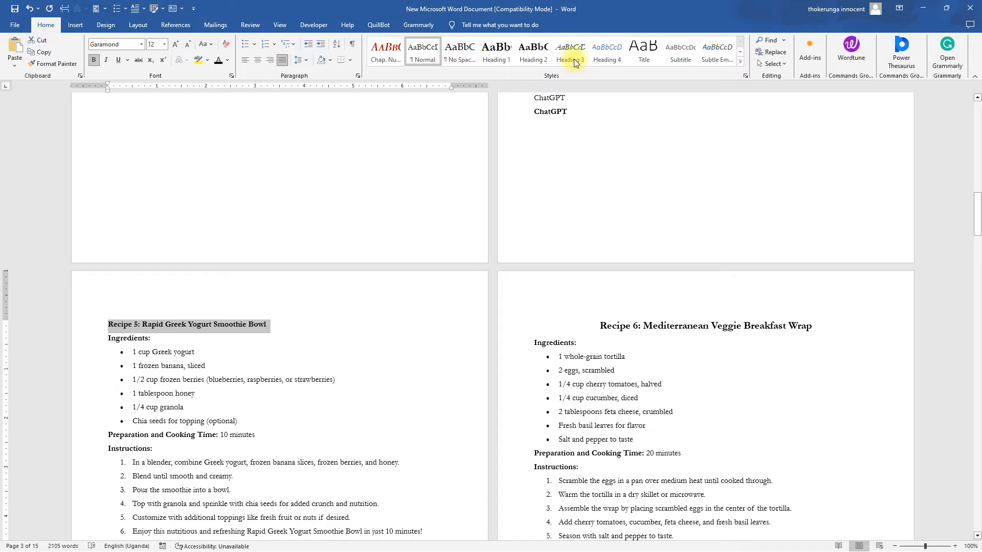
{"action": "left_click", "coordinate": [533, 51]}
Apply the Heading 2 style to the "Recipe 4: Speedy Spinach and Feta Omelette" title.
{"action": "scroll", "coordinate": [611, 290], "scroll_direction": "up", "scroll_amount": 3}
{"action": "scroll", "coordinate": [611, 290], "scroll_direction": "up", "scroll_amount": 6}
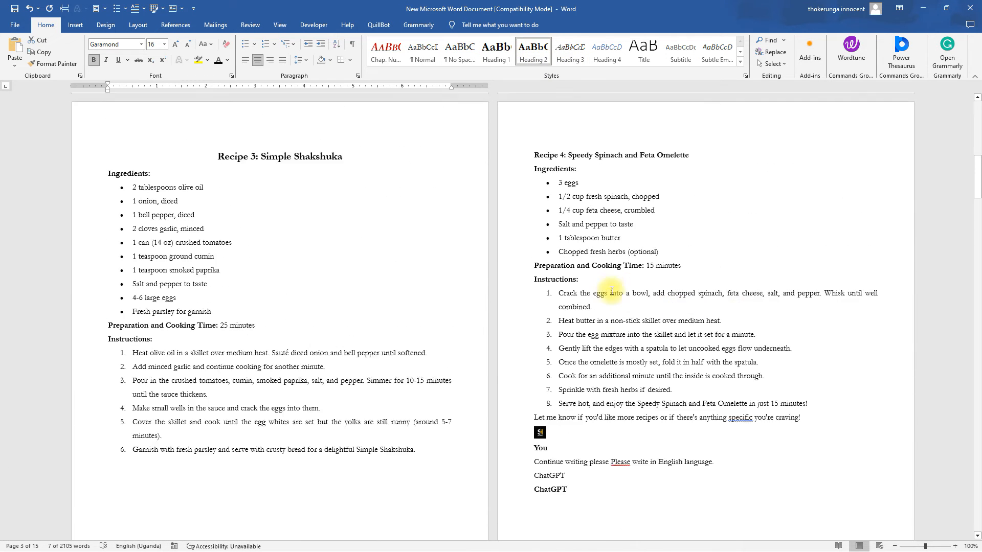
{"action": "left_click_drag", "start_coordinate": [711, 219], "coordinate": [529, 219]}
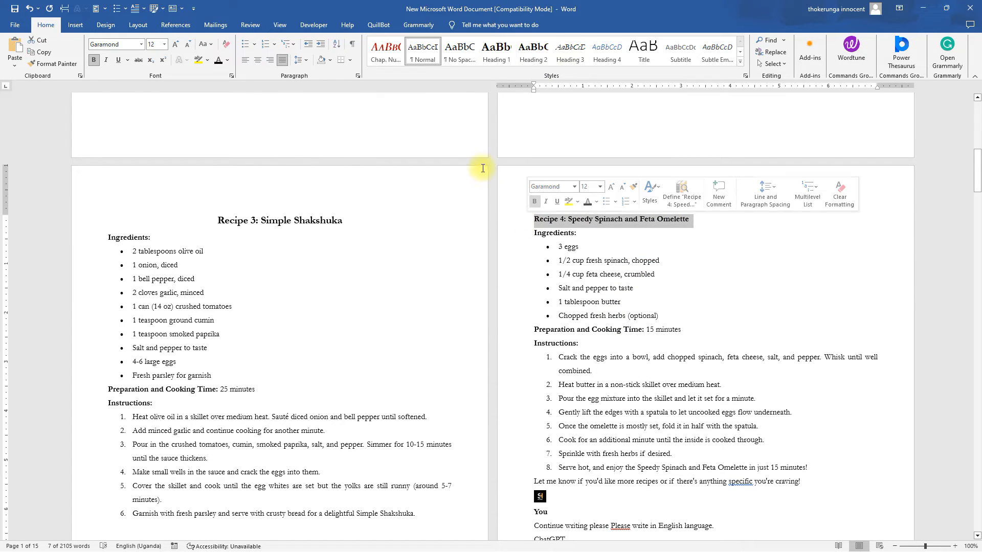
{"action": "left_click", "coordinate": [495, 50]}
{"action": "left_click", "coordinate": [318, 231]}
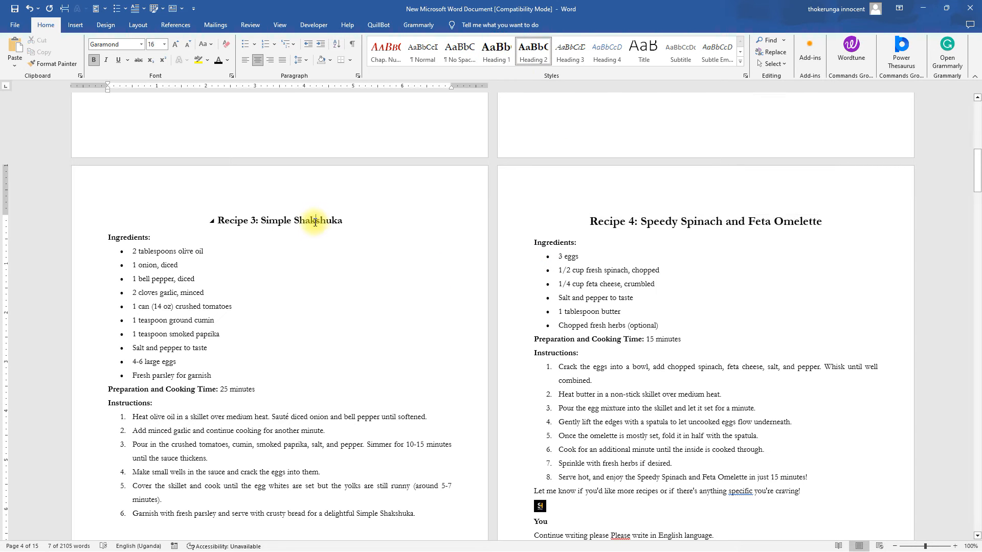
{"action": "scroll", "coordinate": [395, 314], "scroll_direction": "up", "scroll_amount": 6}
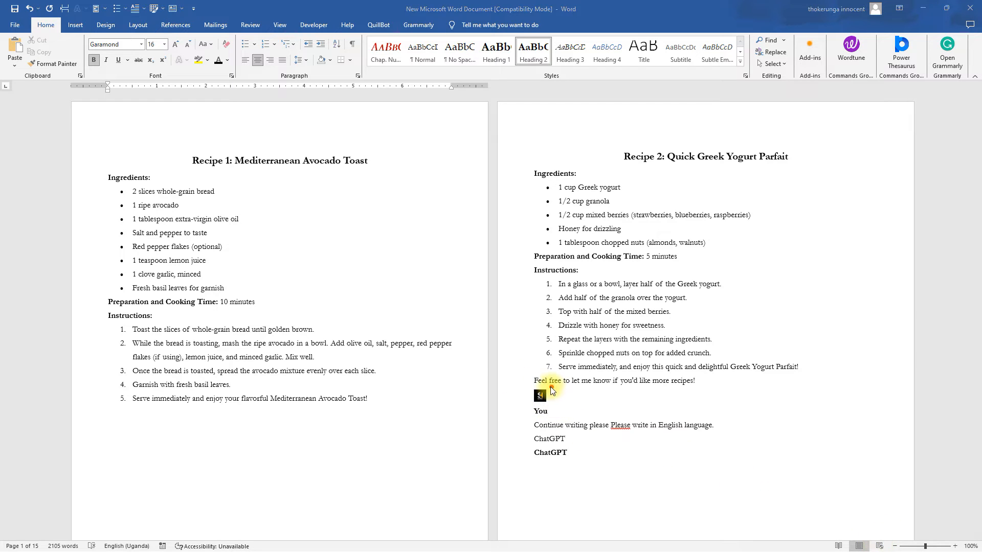
{"action": "mouse_move", "coordinate": [550, 385]}
{"action": "left_mouse_down"}
{"action": "mouse_move", "coordinate": [578, 466]}
{"action": "mouse_move", "coordinate": [549, 399]}
{"action": "left_mouse_up"}
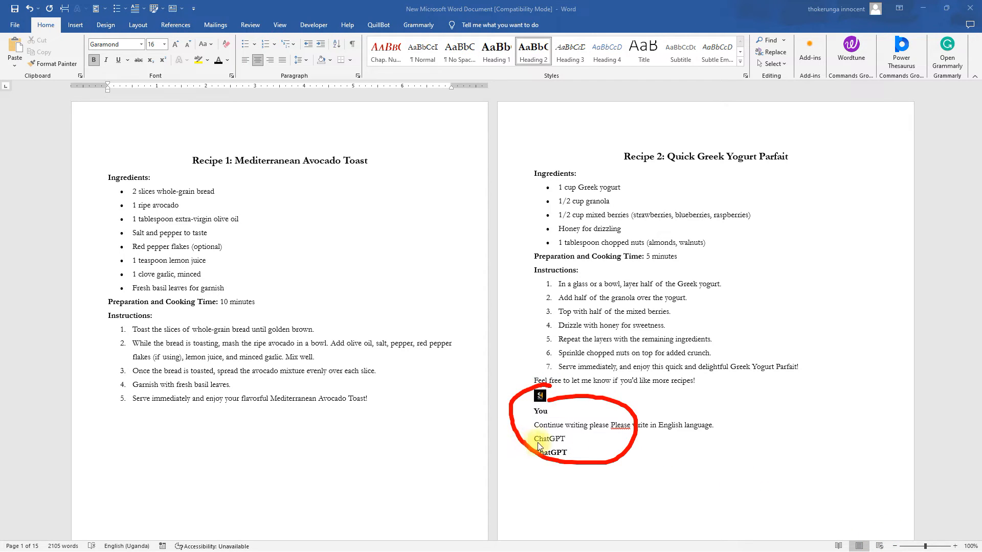
{"action": "left_click", "coordinate": [871, 543]}
Delete the leftover ChatGPT conversation text and icon below the instructions of Recipe 2 and Recipe 4.
{"action": "scroll", "coordinate": [596, 412], "scroll_direction": "down", "scroll_amount": 3}
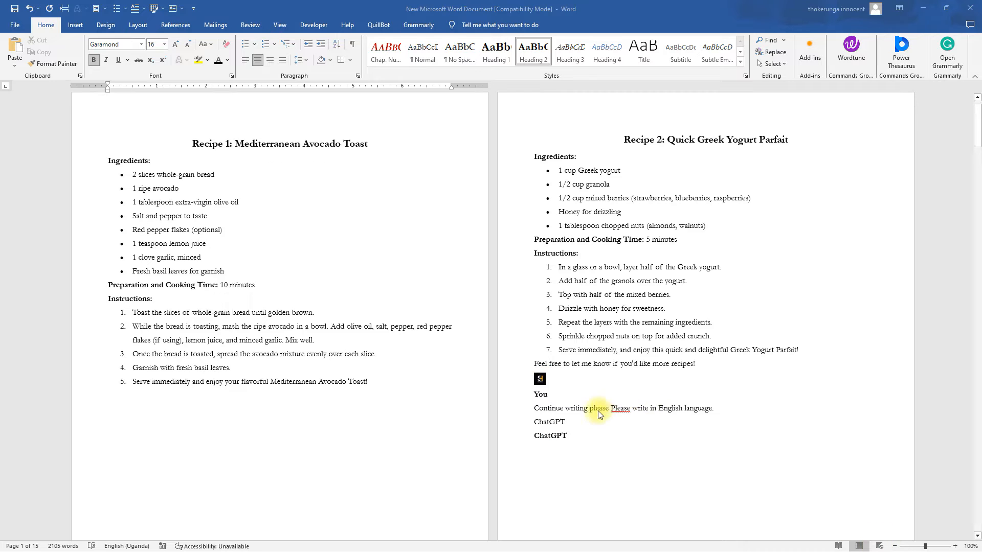
{"action": "left_click_drag", "start_coordinate": [593, 330], "coordinate": [536, 259]}
{"action": "key", "text": "BackSpace"}
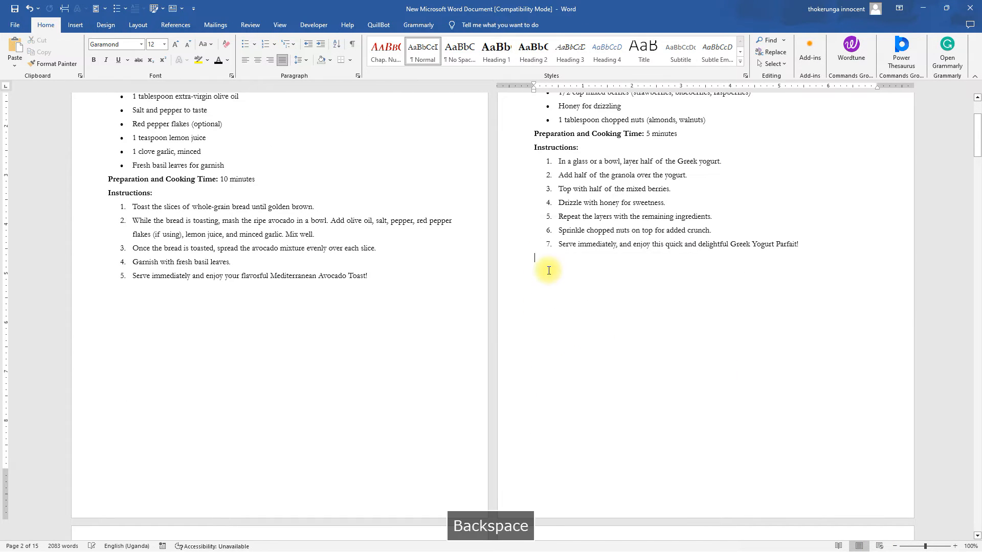
{"action": "scroll", "coordinate": [558, 258], "scroll_direction": "down", "scroll_amount": 10}
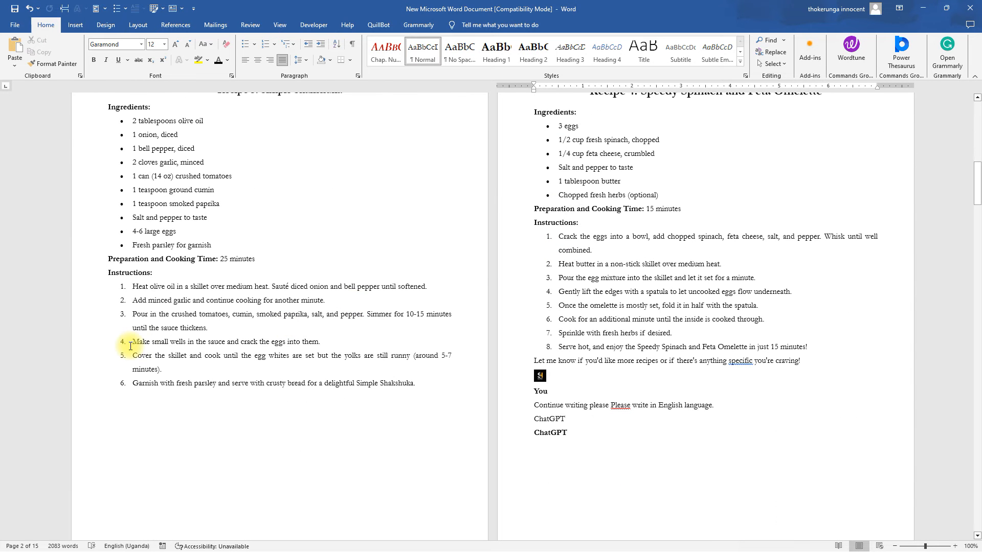
{"action": "scroll", "coordinate": [396, 282], "scroll_direction": "down", "scroll_amount": 1}
{"action": "left_click_drag", "start_coordinate": [606, 411], "coordinate": [523, 340]}
{"action": "key", "text": "BackSpace"}
Delete the leftover ChatGPT conversation text and icon below the instructions of Recipe 6 and Recipe 8.
{"action": "scroll", "coordinate": [524, 340], "scroll_direction": "down", "scroll_amount": 12}
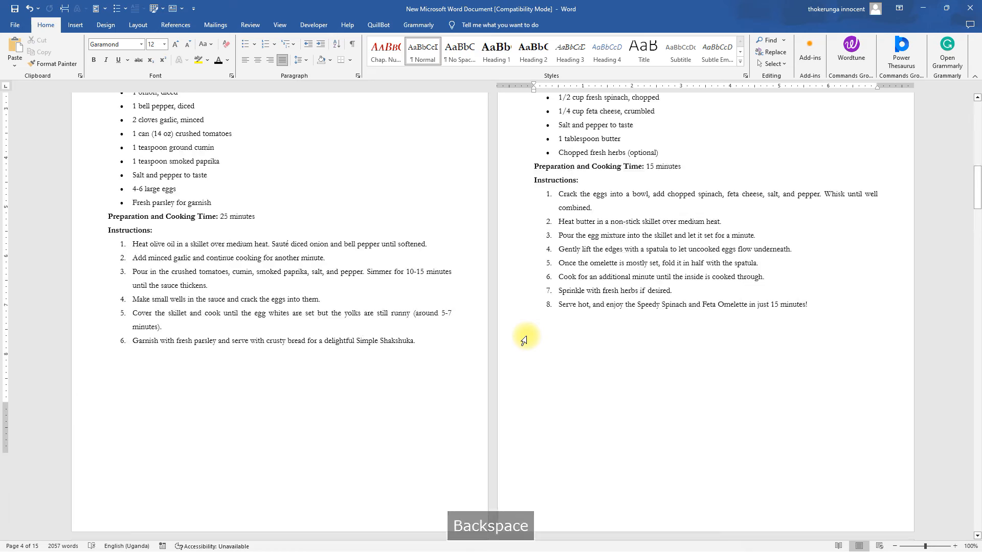
{"action": "scroll", "coordinate": [523, 340], "scroll_direction": "down", "scroll_amount": 9}
{"action": "left_click_drag", "start_coordinate": [602, 348], "coordinate": [525, 271]}
{"action": "key", "text": "BackSpace"}
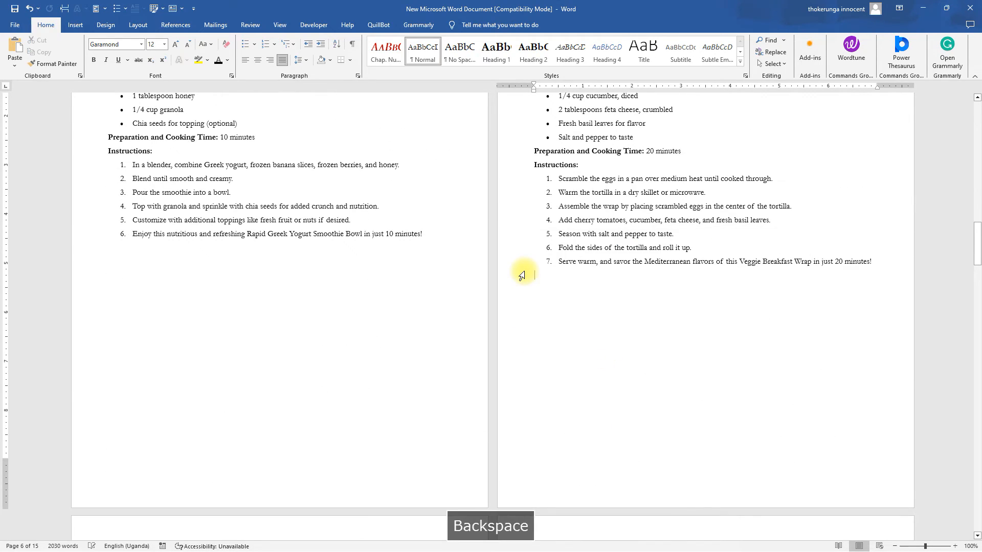
{"action": "scroll", "coordinate": [521, 276], "scroll_direction": "down", "scroll_amount": 4}
{"action": "scroll", "coordinate": [521, 276], "scroll_direction": "down", "scroll_amount": 7}
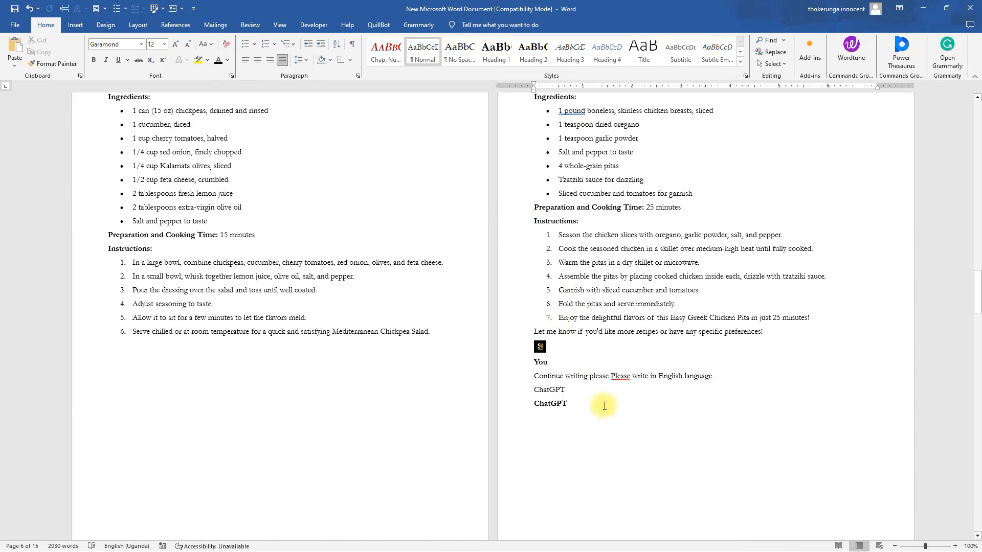
{"action": "left_click_drag", "start_coordinate": [605, 401], "coordinate": [523, 330]}
{"action": "key", "text": "BackSpace"}
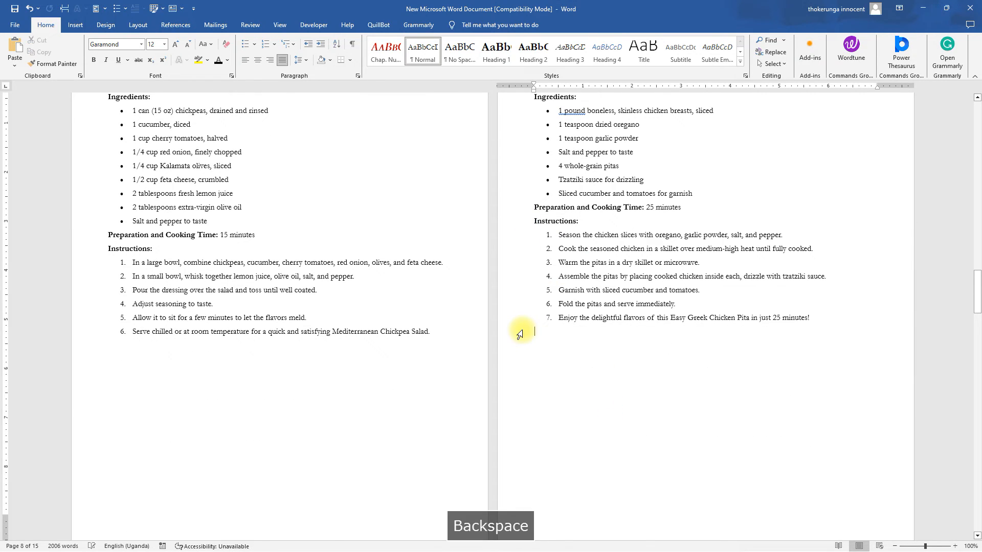
Delete the leftover ChatGPT conversation text and icon below the instructions of Recipe 10 and Recipe 12.
{"action": "scroll", "coordinate": [519, 333], "scroll_direction": "down", "scroll_amount": 3}
{"action": "scroll", "coordinate": [520, 333], "scroll_direction": "down", "scroll_amount": 8}
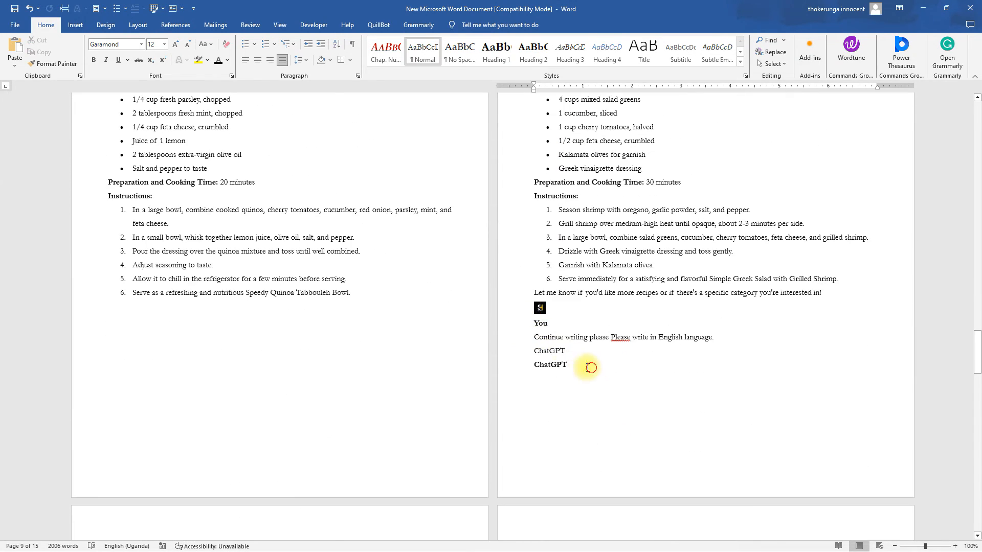
{"action": "left_click_drag", "start_coordinate": [577, 366], "coordinate": [524, 295]}
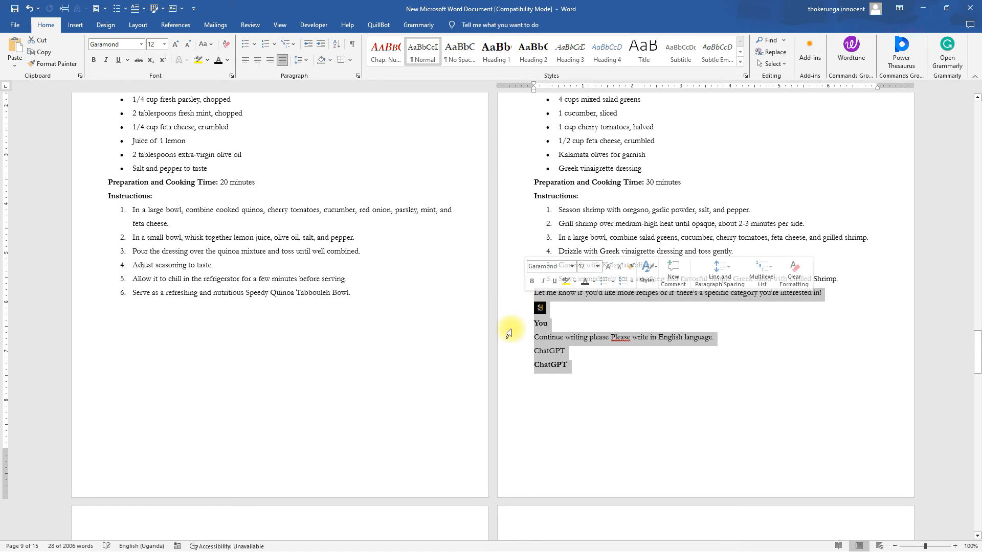
{"action": "key", "text": "BackSpace"}
{"action": "scroll", "coordinate": [509, 333], "scroll_direction": "down", "scroll_amount": 15}
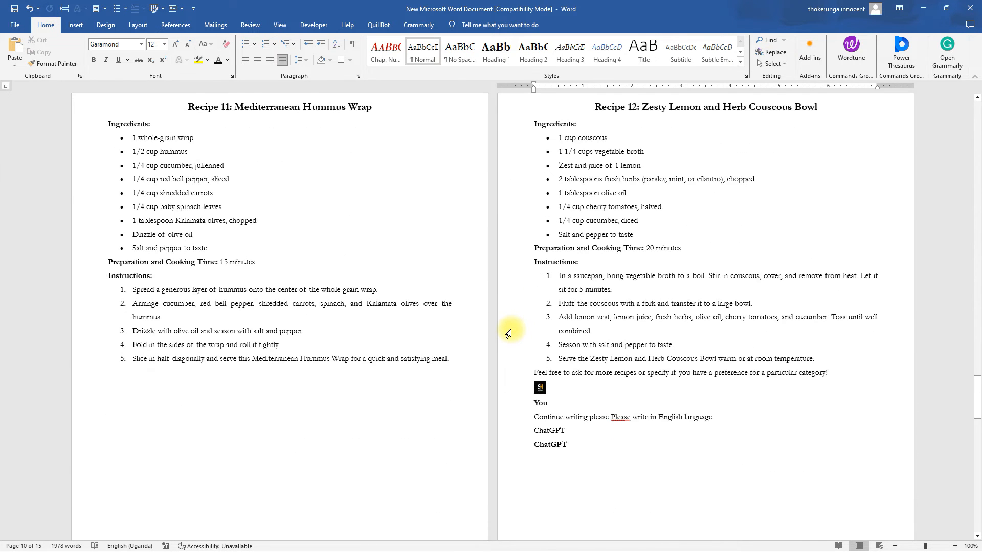
{"action": "left_click_drag", "start_coordinate": [591, 432], "coordinate": [532, 364]}
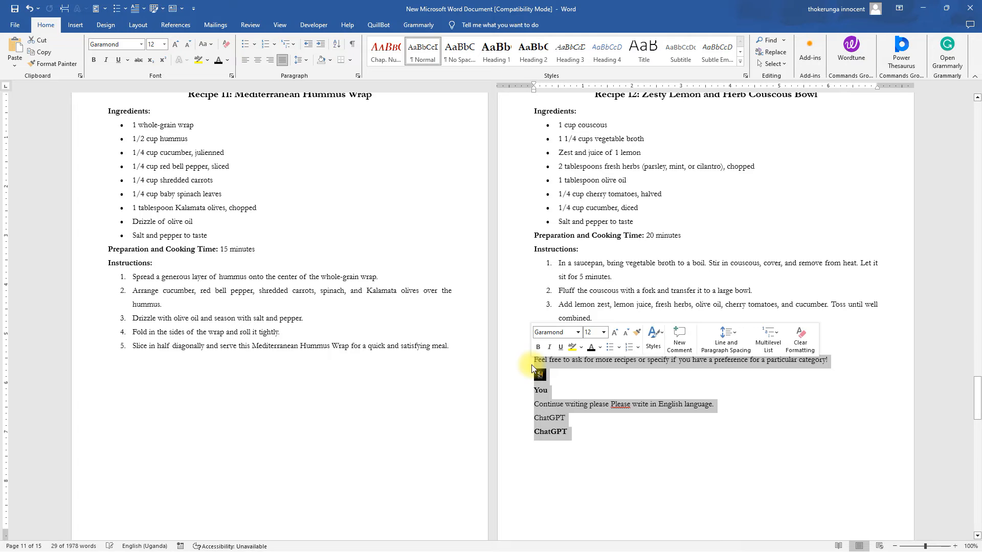
{"action": "key", "text": "BackSpace"}
Delete the leftover ChatGPT text below Recipe 14's instructions, check the last page for remnants, and return to the first page.
{"action": "scroll", "coordinate": [532, 365], "scroll_direction": "down", "scroll_amount": 15}
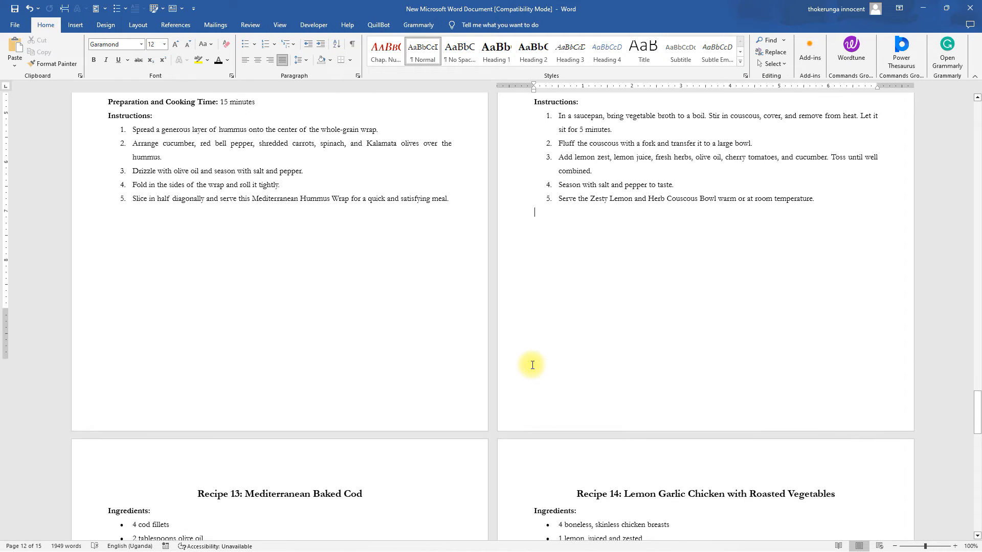
{"action": "left_click_drag", "start_coordinate": [586, 319], "coordinate": [540, 242]}
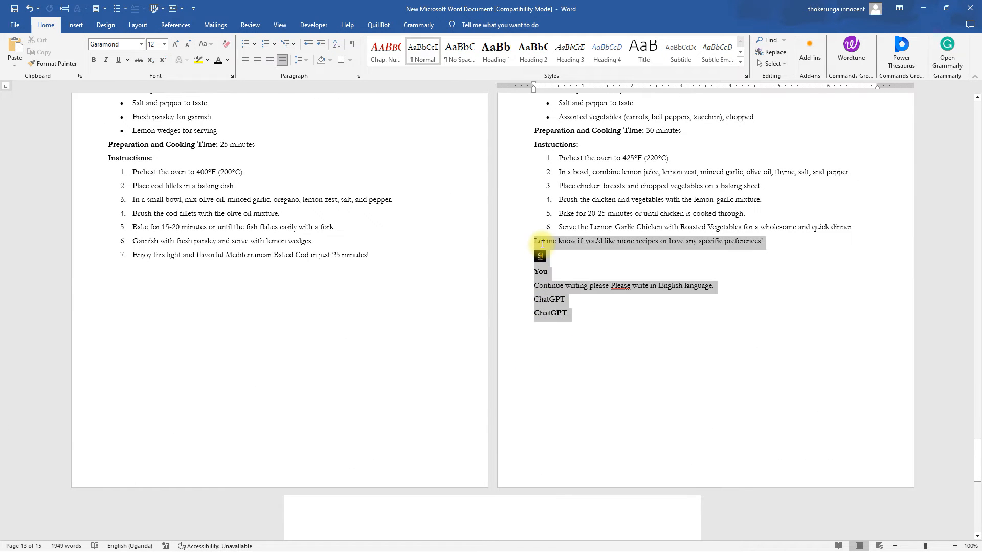
{"action": "key", "text": "BackSpace"}
{"action": "scroll", "coordinate": [511, 306], "scroll_direction": "down", "scroll_amount": 15}
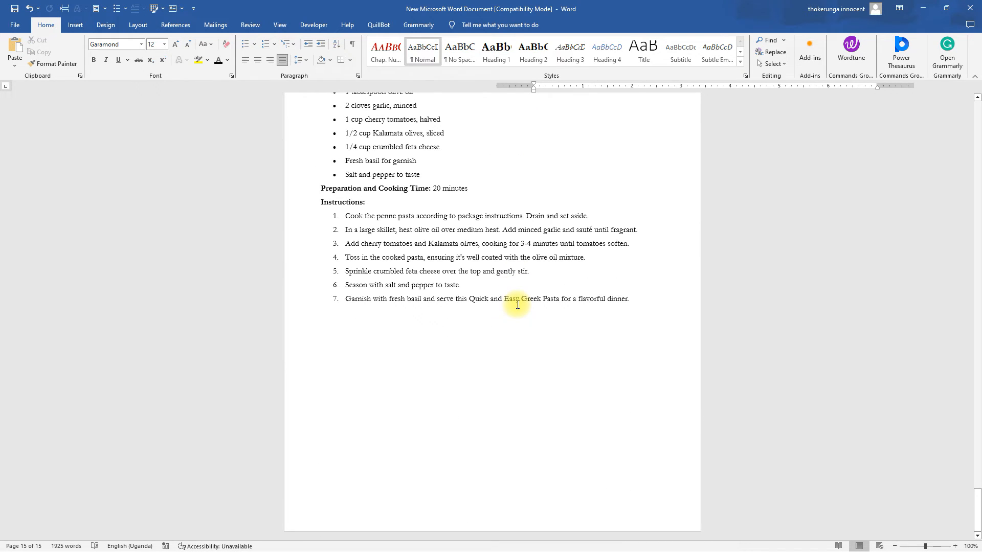
{"action": "scroll", "coordinate": [517, 305], "scroll_direction": "up", "scroll_amount": 15}
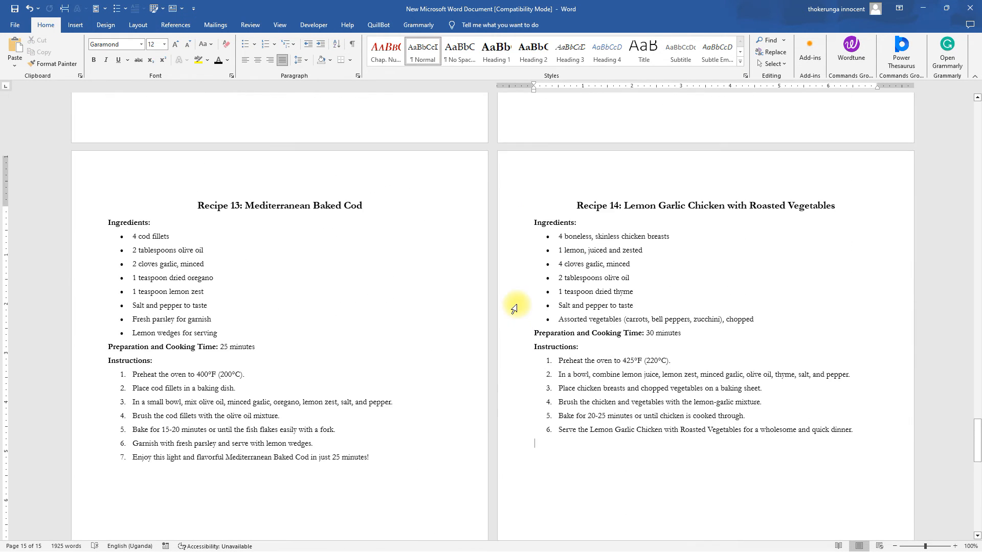
{"action": "left_click_drag", "start_coordinate": [975, 450], "coordinate": [977, 99]}
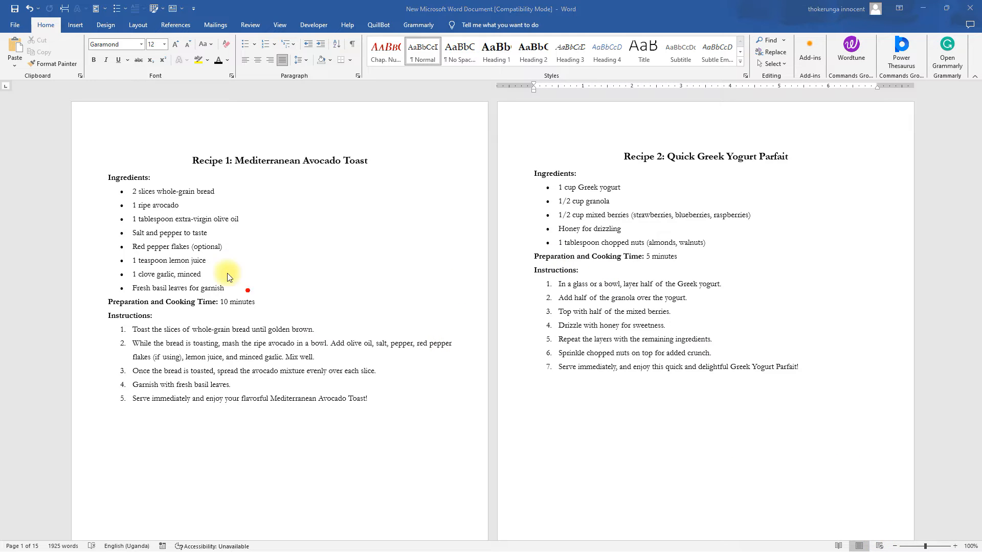
{"action": "left_click_drag", "start_coordinate": [158, 208], "coordinate": [169, 274]}
{"action": "mouse_move", "coordinate": [149, 182]}
{"action": "left_mouse_down"}
{"action": "mouse_move", "coordinate": [236, 204]}
{"action": "mouse_move", "coordinate": [169, 243]}
{"action": "left_mouse_up"}
{"action": "mouse_move", "coordinate": [235, 215]}
{"action": "left_mouse_down"}
{"action": "mouse_move", "coordinate": [251, 263]}
{"action": "mouse_move", "coordinate": [281, 244]}
{"action": "mouse_move", "coordinate": [266, 280]}
{"action": "mouse_move", "coordinate": [286, 245]}
{"action": "mouse_move", "coordinate": [299, 262]}
{"action": "left_mouse_up"}
{"action": "left_click_drag", "start_coordinate": [325, 246], "coordinate": [354, 263]}
{"action": "mouse_move", "coordinate": [358, 264]}
{"action": "left_mouse_down"}
{"action": "mouse_move", "coordinate": [366, 245]}
{"action": "mouse_move", "coordinate": [376, 263]}
{"action": "mouse_move", "coordinate": [425, 228]}
{"action": "mouse_move", "coordinate": [429, 252]}
{"action": "left_mouse_up"}
{"action": "mouse_move", "coordinate": [327, 134]}
{"action": "left_mouse_down"}
{"action": "mouse_move", "coordinate": [361, 138]}
{"action": "mouse_move", "coordinate": [415, 261]}
{"action": "mouse_move", "coordinate": [419, 416]}
{"action": "mouse_move", "coordinate": [379, 418]}
{"action": "left_mouse_up"}
{"action": "left_click_drag", "start_coordinate": [216, 184], "coordinate": [258, 299]}
{"action": "left_click_drag", "start_coordinate": [362, 180], "coordinate": [288, 241]}
{"action": "mouse_move", "coordinate": [294, 284]}
{"action": "left_mouse_down"}
{"action": "mouse_move", "coordinate": [385, 260]}
{"action": "mouse_move", "coordinate": [400, 240]}
{"action": "mouse_move", "coordinate": [426, 260]}
{"action": "left_mouse_up"}
{"action": "left_click_drag", "start_coordinate": [477, 242], "coordinate": [527, 246]}
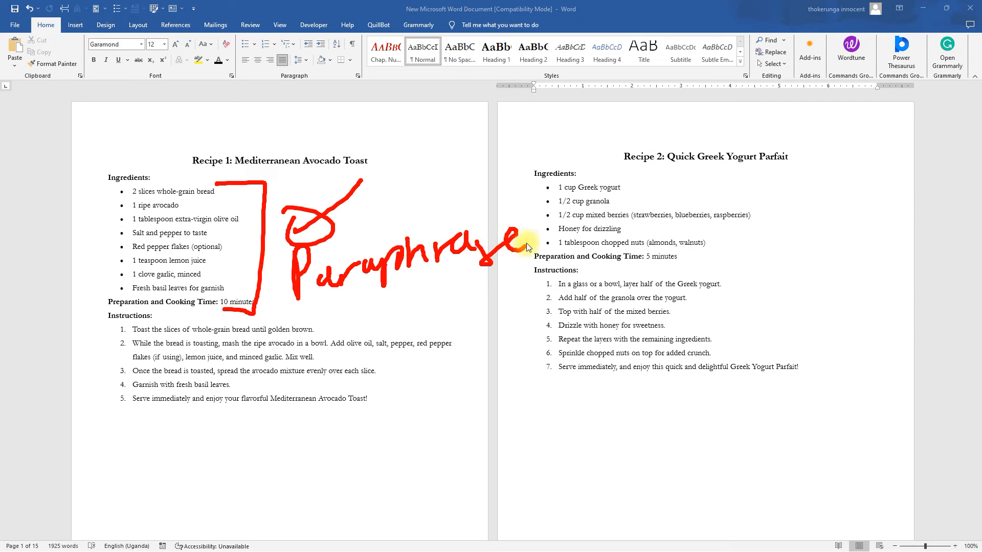
{"action": "left_click_drag", "start_coordinate": [442, 122], "coordinate": [432, 197]}
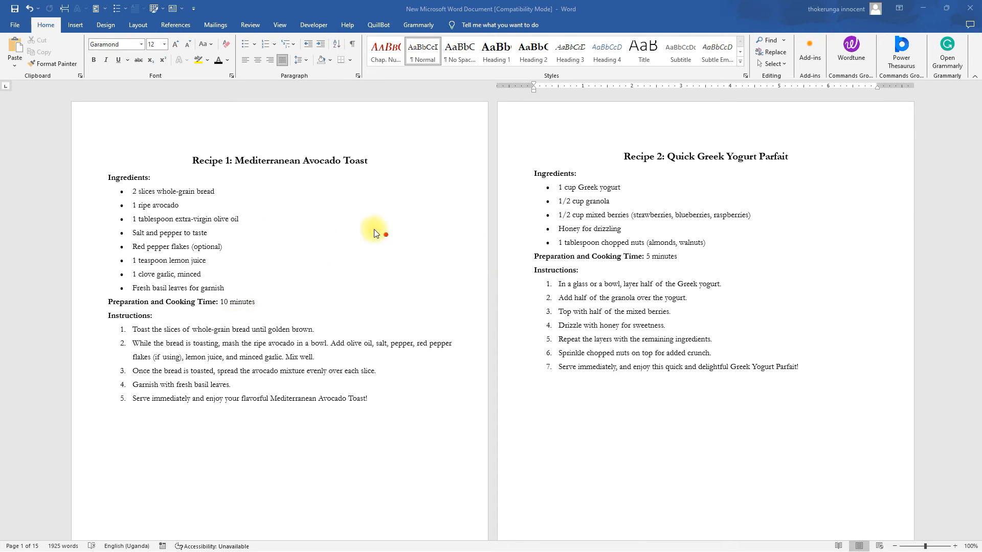
{"action": "mouse_move", "coordinate": [263, 179]}
{"action": "left_mouse_down"}
{"action": "mouse_move", "coordinate": [318, 320]}
{"action": "mouse_move", "coordinate": [266, 318]}
{"action": "left_mouse_up"}
{"action": "mouse_move", "coordinate": [257, 174]}
{"action": "left_mouse_down"}
{"action": "mouse_move", "coordinate": [300, 173]}
{"action": "mouse_move", "coordinate": [314, 323]}
{"action": "mouse_move", "coordinate": [274, 326]}
{"action": "left_mouse_up"}
{"action": "left_click", "coordinate": [366, 397]}
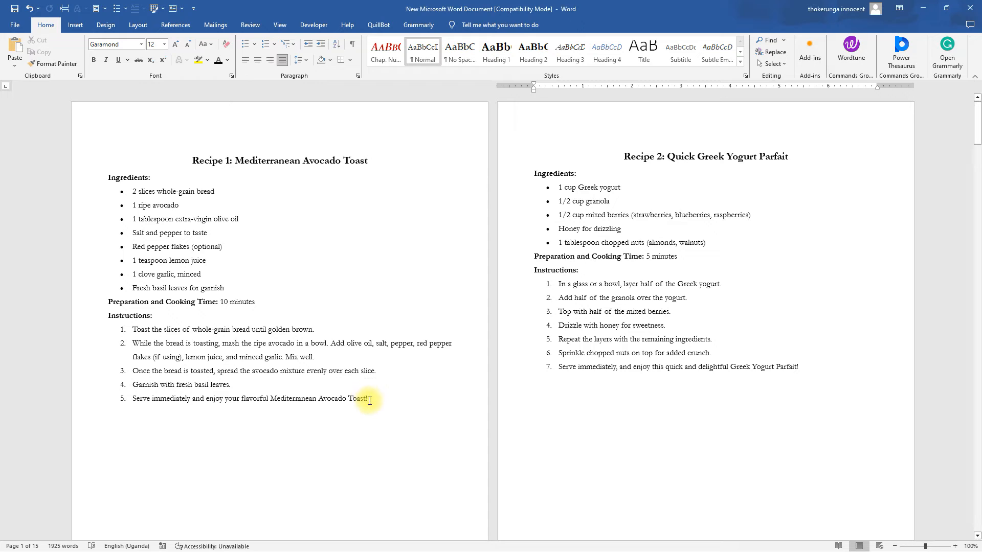
{"action": "left_click", "coordinate": [372, 391]}
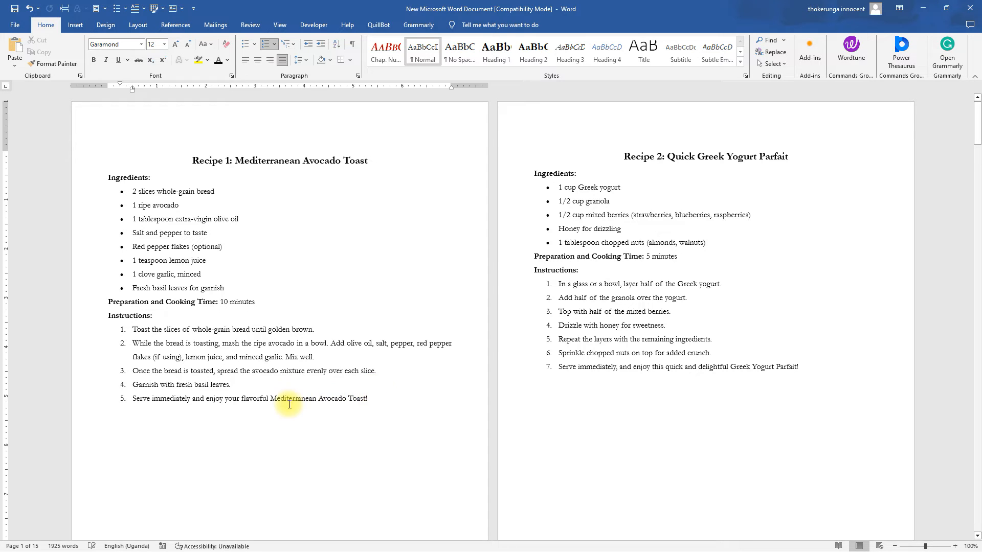
{"action": "left_click", "coordinate": [876, 538]}
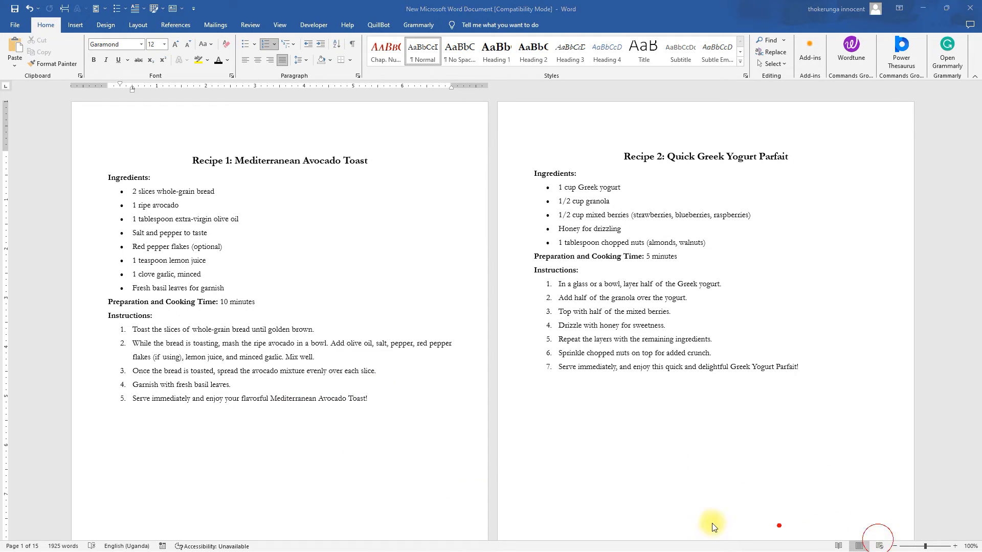
{"action": "left_click", "coordinate": [377, 458]}
{"action": "mouse_move", "coordinate": [377, 458]}
{"action": "left_mouse_down"}
{"action": "mouse_move", "coordinate": [365, 184]}
{"action": "mouse_move", "coordinate": [412, 228]}
{"action": "mouse_move", "coordinate": [319, 235]}
{"action": "left_mouse_up"}
Enclose Recipe 1's Instructions heading and its five numbered steps in a text box.
{"action": "left_click", "coordinate": [383, 398]}
{"action": "left_click_drag", "start_coordinate": [258, 397], "coordinate": [101, 321]}
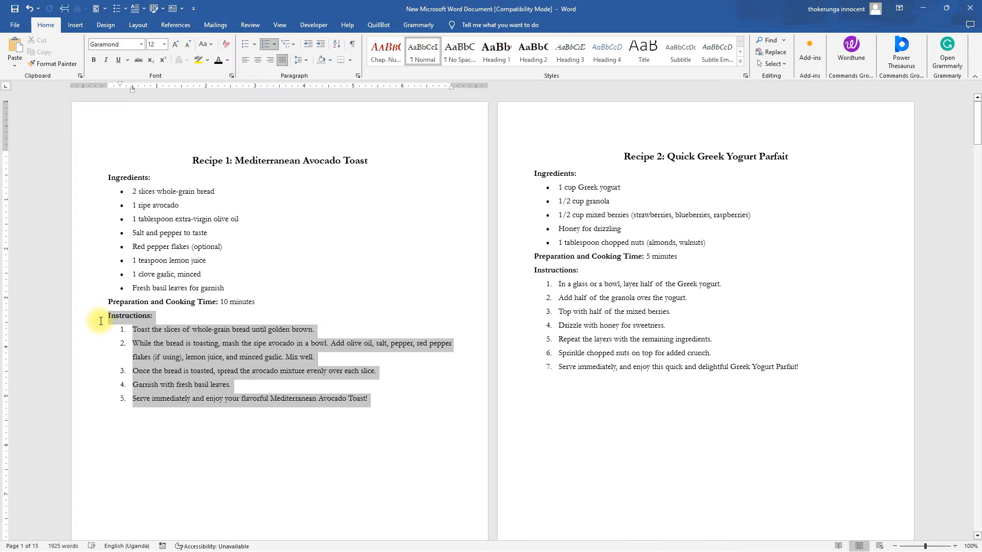
{"action": "left_click", "coordinate": [76, 24]}
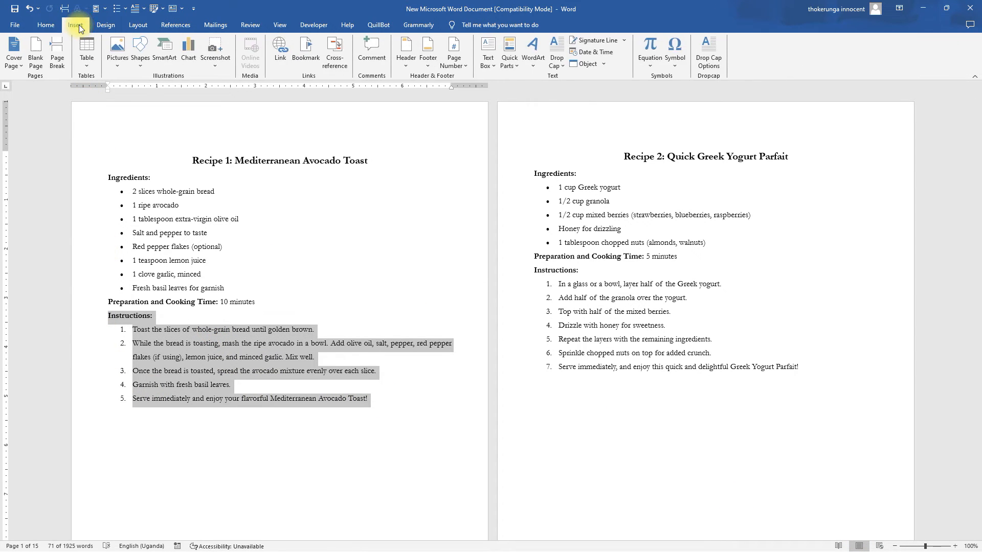
{"action": "left_click", "coordinate": [489, 63]}
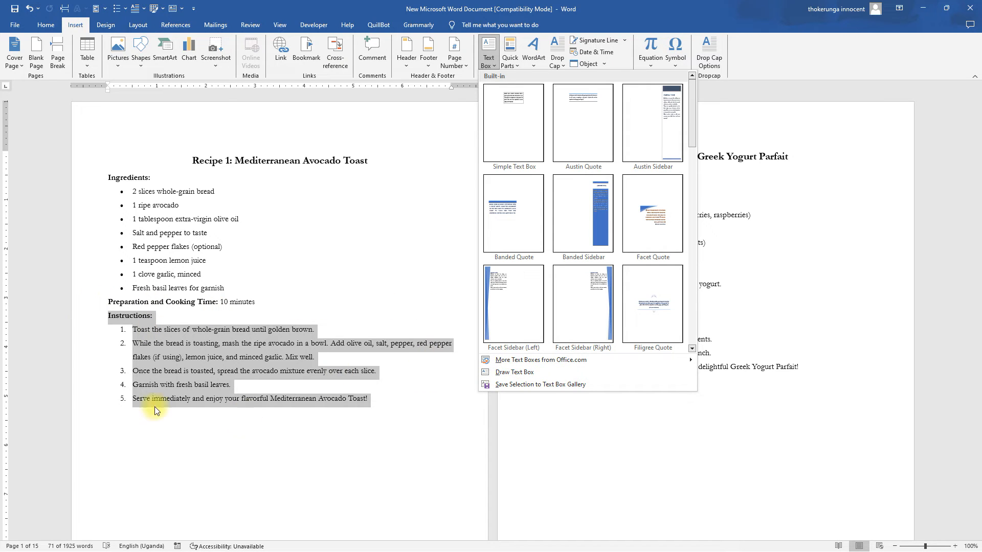
{"action": "left_click", "coordinate": [512, 372]}
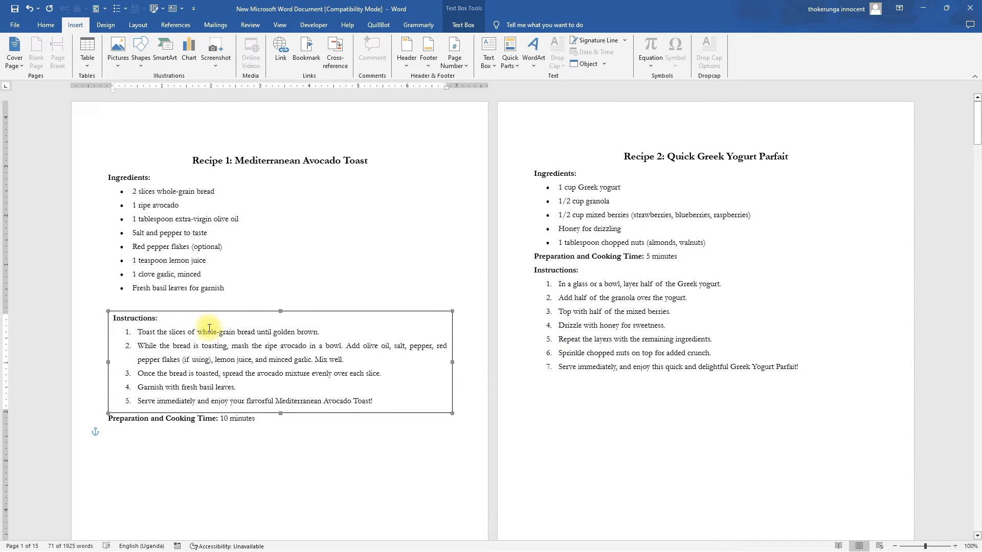
Try to enclose Recipe 1's Preparation and Cooking Time line in its own text box.
{"action": "left_click_drag", "start_coordinate": [258, 419], "coordinate": [102, 418]}
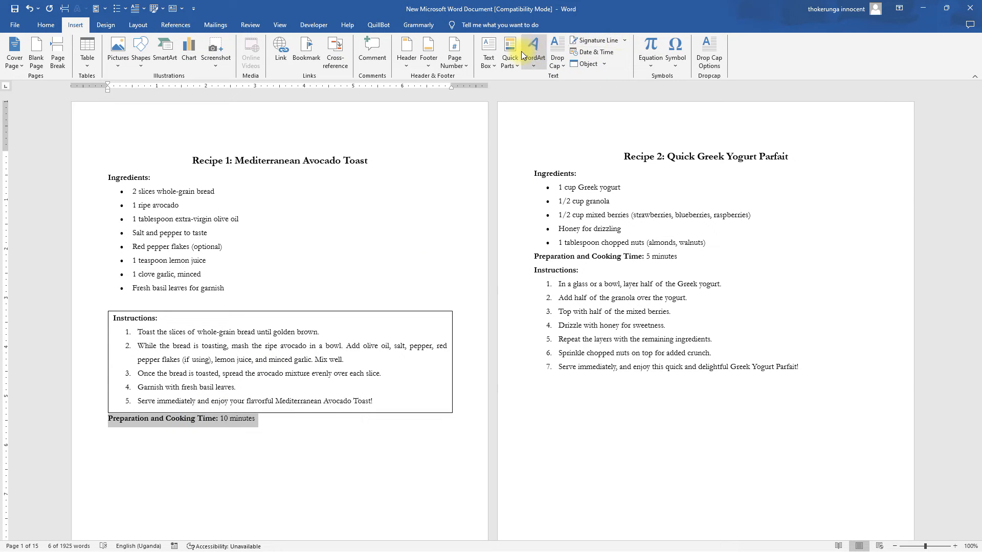
{"action": "left_click", "coordinate": [490, 63]}
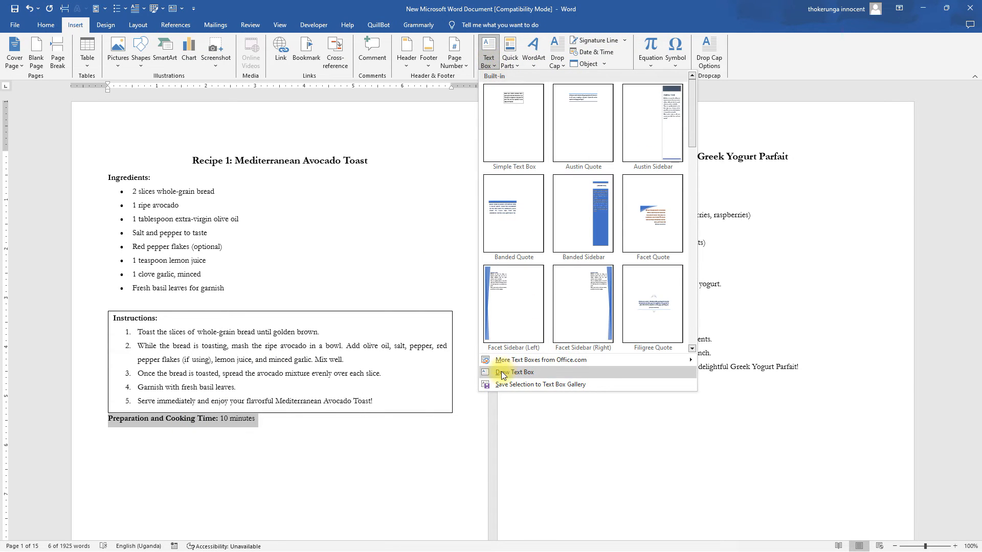
{"action": "left_click", "coordinate": [499, 376]}
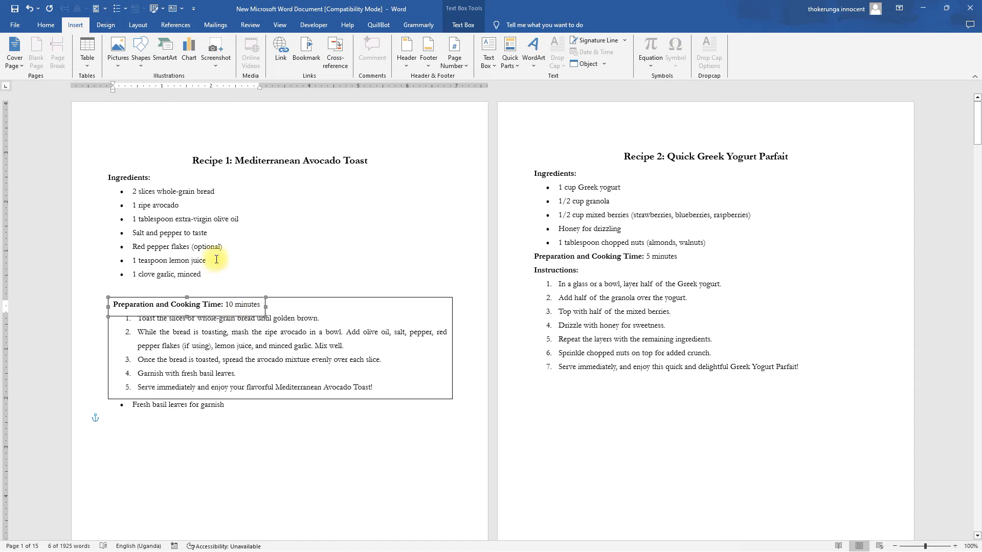
Try boxing Recipe 1's ingredients from the heading through the garlic line, and undo both the ingredients and preparation time text boxes.
{"action": "left_click_drag", "start_coordinate": [204, 276], "coordinate": [107, 177]}
{"action": "left_click", "coordinate": [489, 58]}
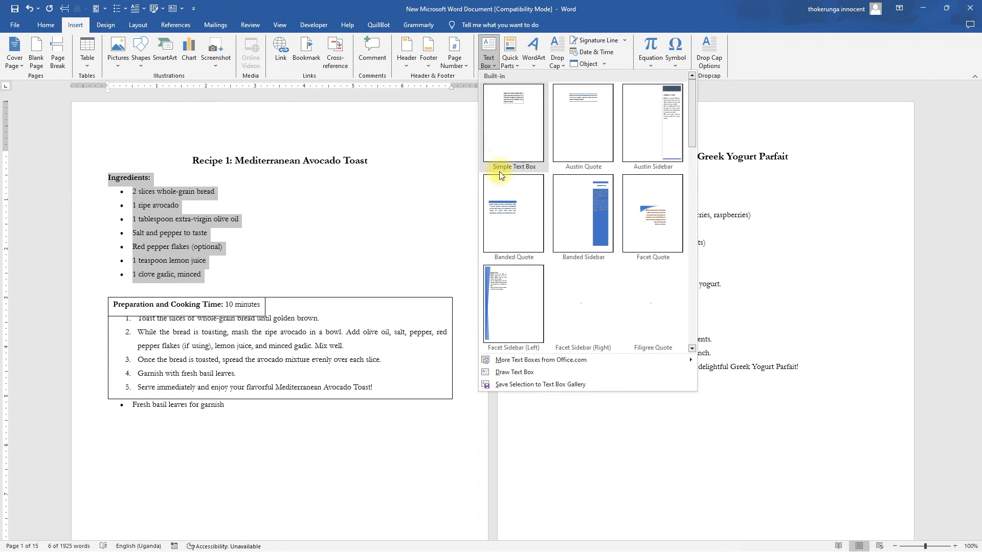
{"action": "left_click", "coordinate": [506, 372]}
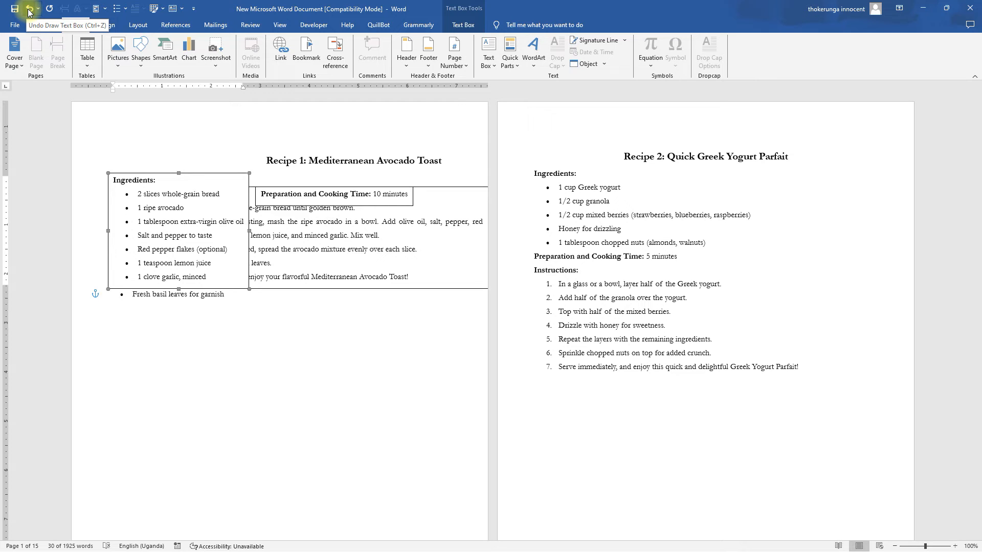
{"action": "left_click", "coordinate": [30, 10]}
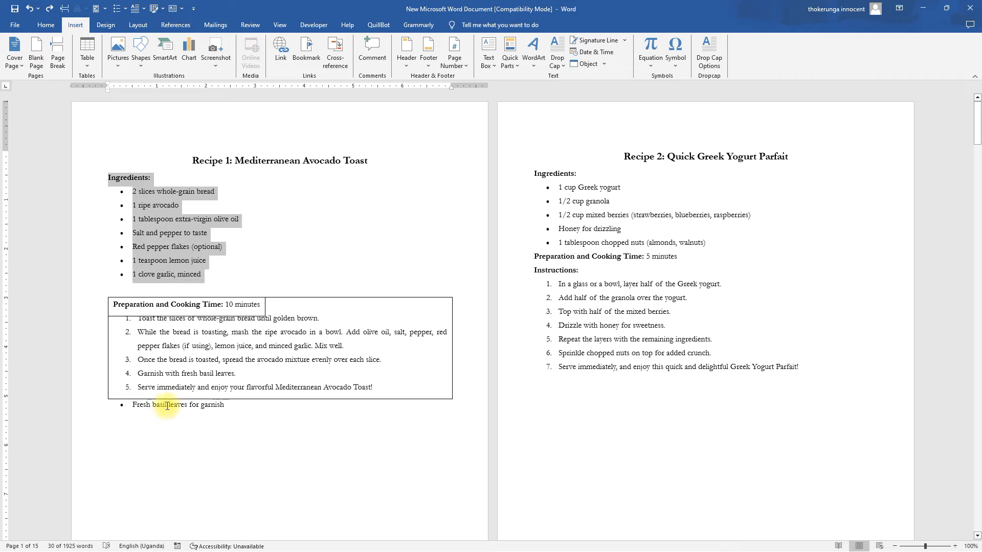
{"action": "left_click", "coordinate": [29, 11]}
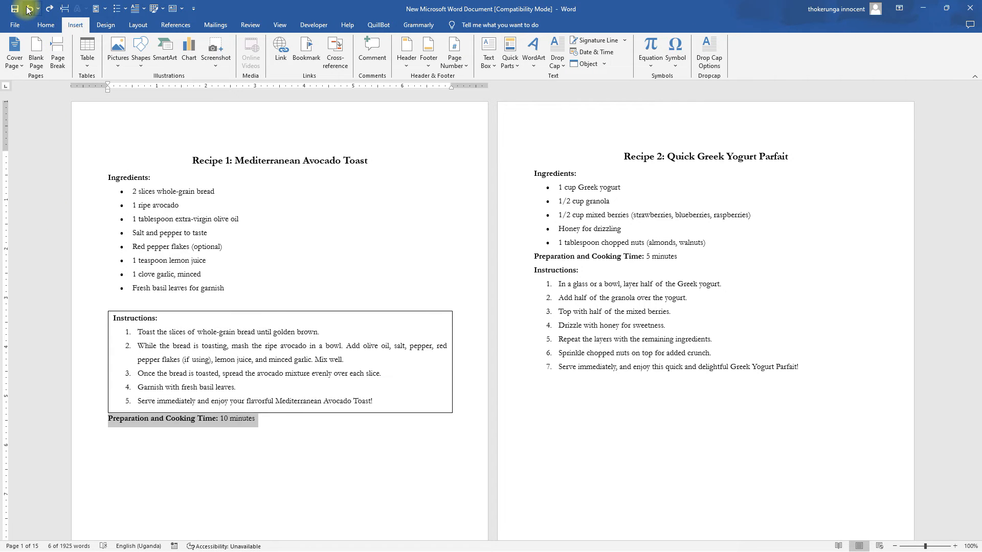
Enclose Recipe 1's full Ingredients section, including the fresh basil leaves line, in a text box.
{"action": "left_click", "coordinate": [261, 417]}
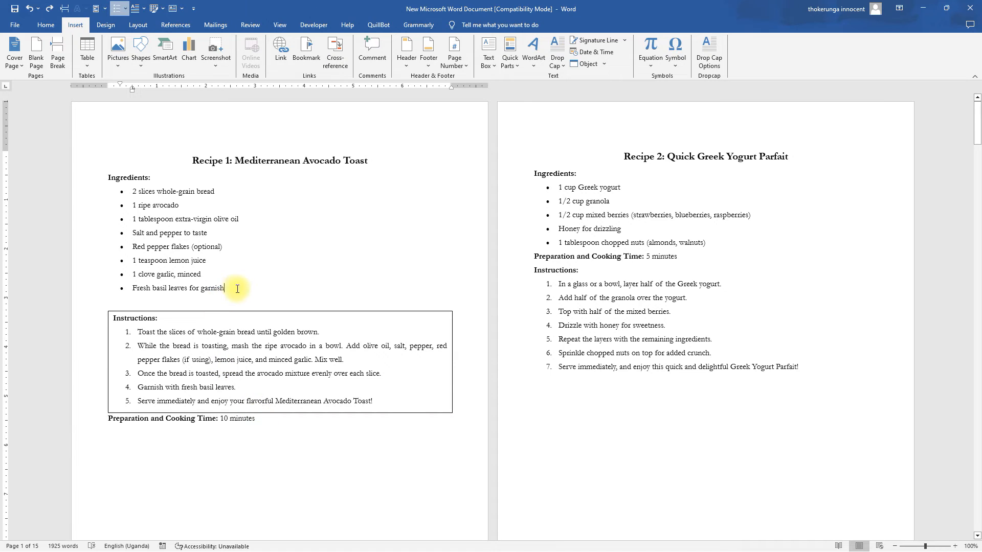
{"action": "left_click_drag", "start_coordinate": [233, 287], "coordinate": [108, 176]}
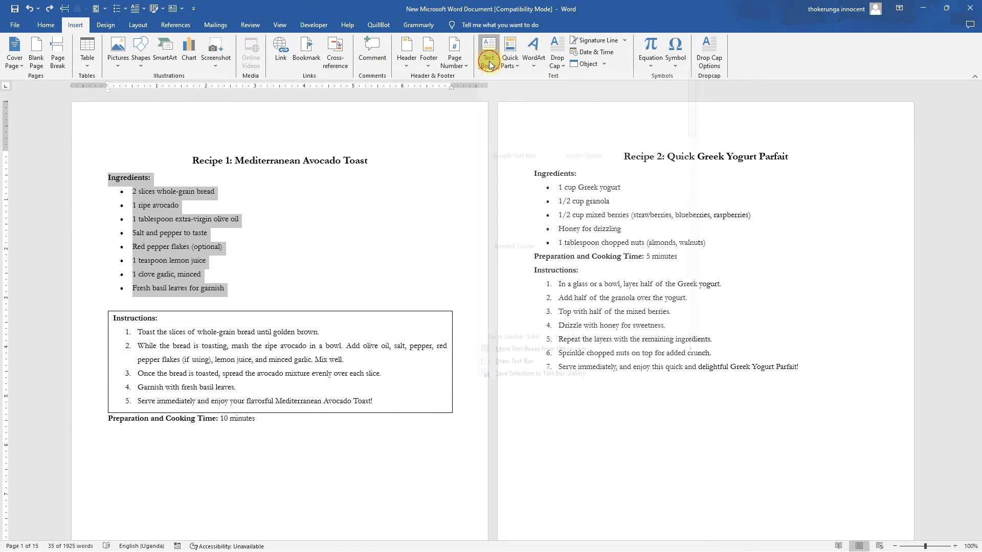
{"action": "left_click", "coordinate": [487, 53]}
{"action": "left_click", "coordinate": [508, 369]}
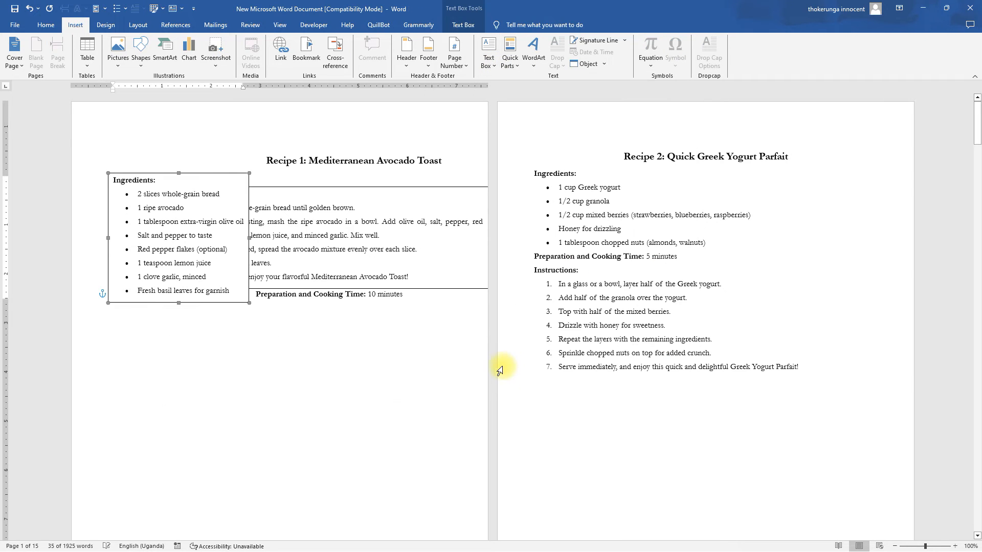
Enclose Recipe 1's Preparation and Cooking Time line in a separate text box.
{"action": "left_click", "coordinate": [415, 296]}
{"action": "left_click_drag", "start_coordinate": [415, 296], "coordinate": [265, 296]}
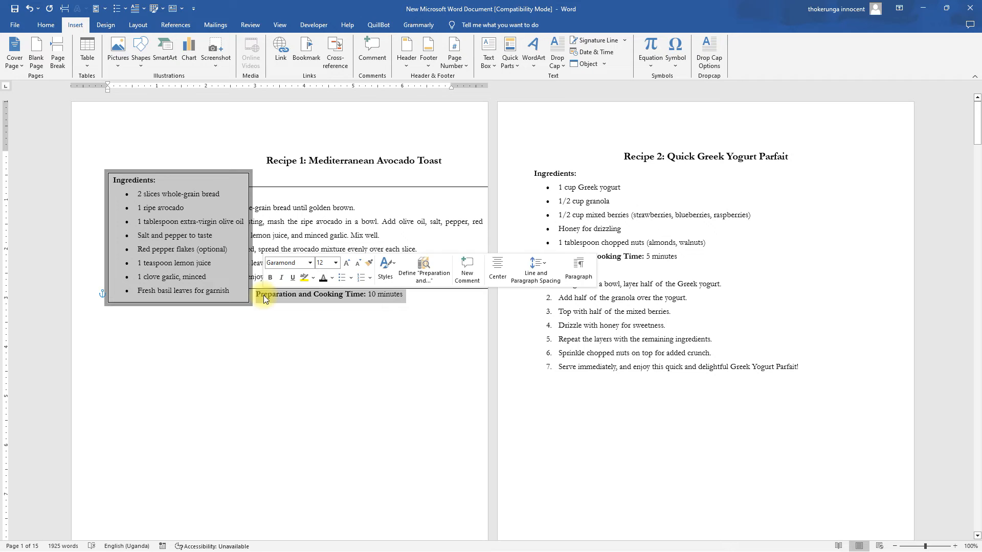
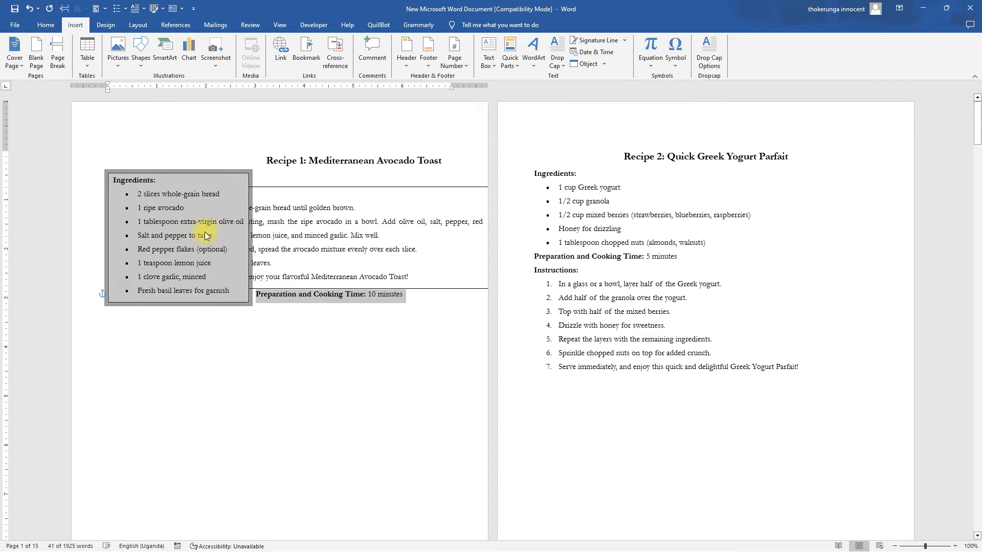
{"action": "left_click", "coordinate": [489, 51]}
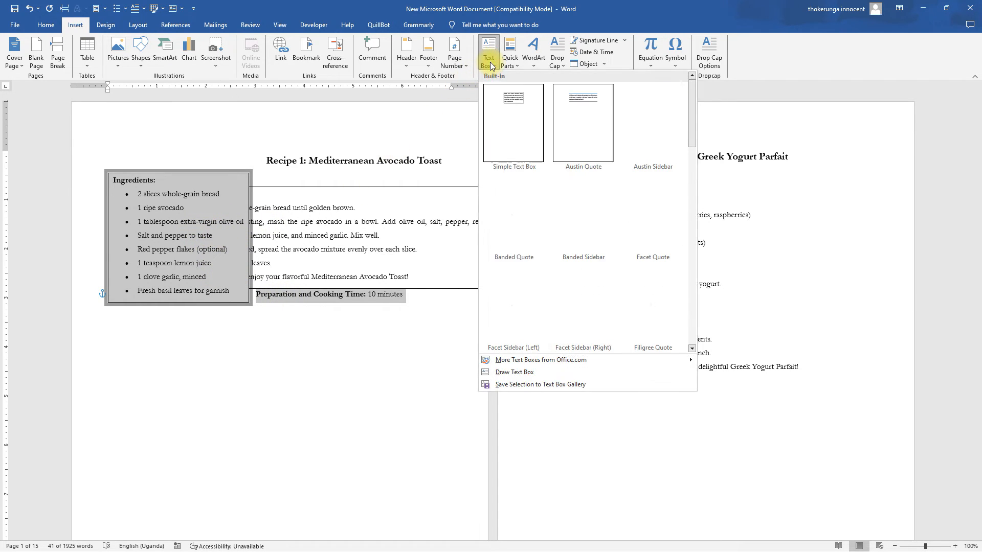
{"action": "left_click", "coordinate": [500, 373]}
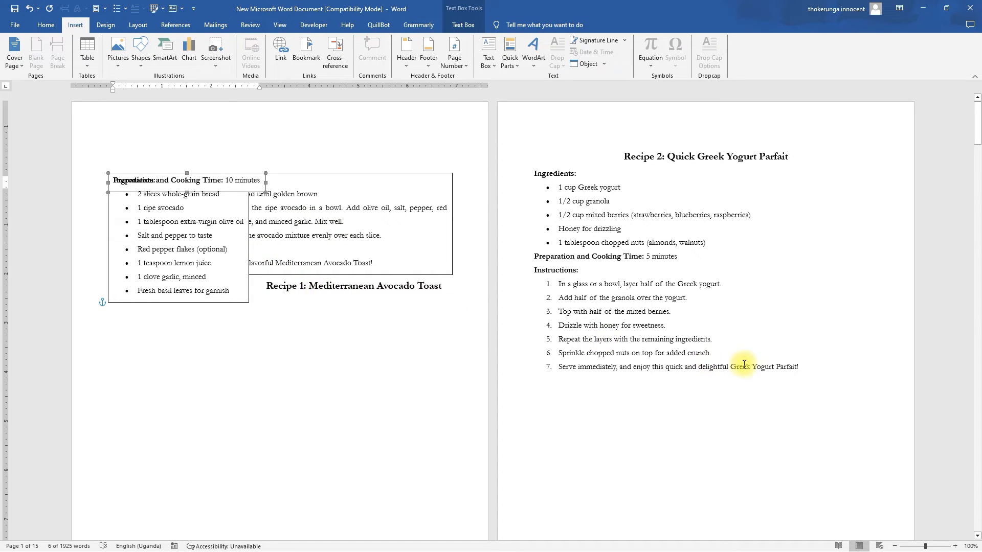
Enclose Recipe 2's Instructions section in a text box and widen the box to nearly the full text width.
{"action": "left_click", "coordinate": [807, 366]}
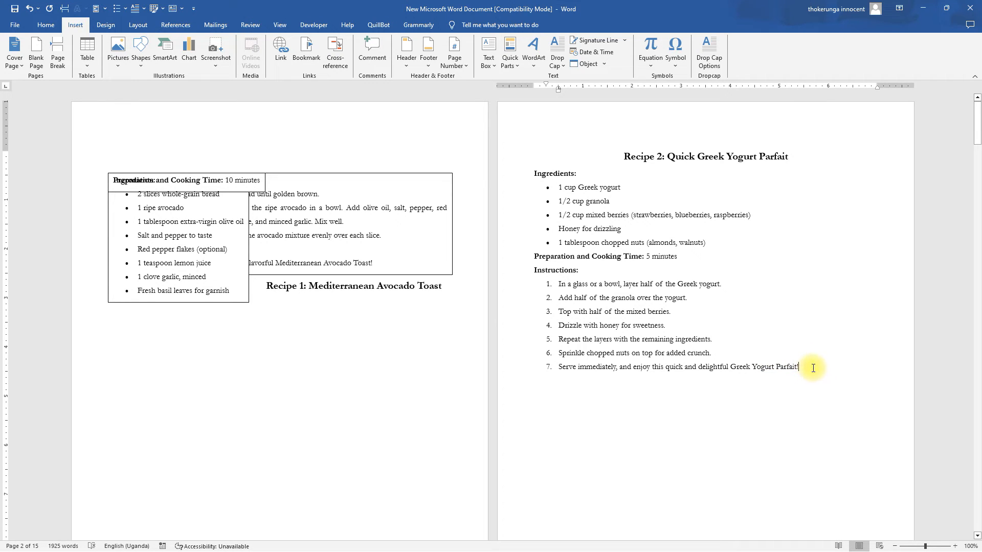
{"action": "left_click_drag", "start_coordinate": [813, 367], "coordinate": [542, 270]}
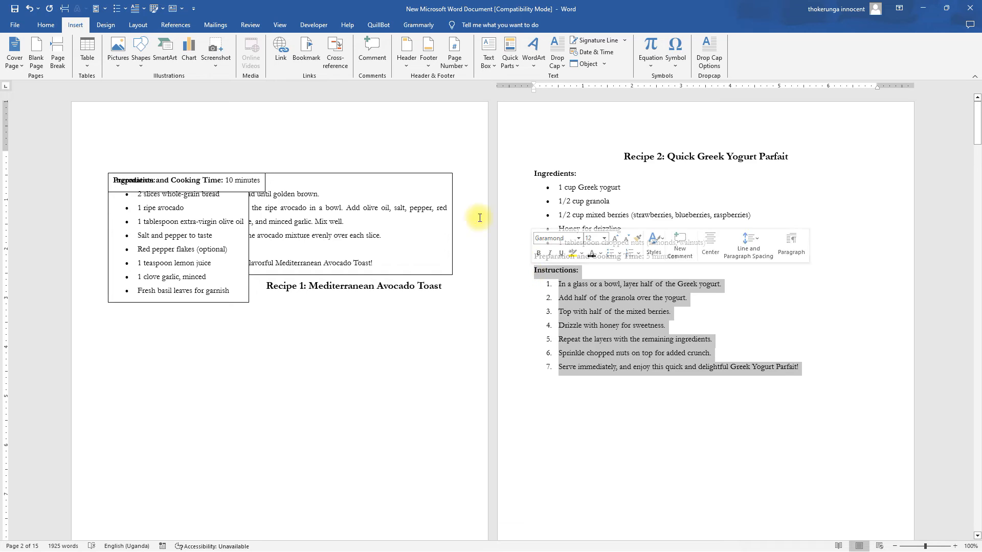
{"action": "left_click", "coordinate": [488, 54]}
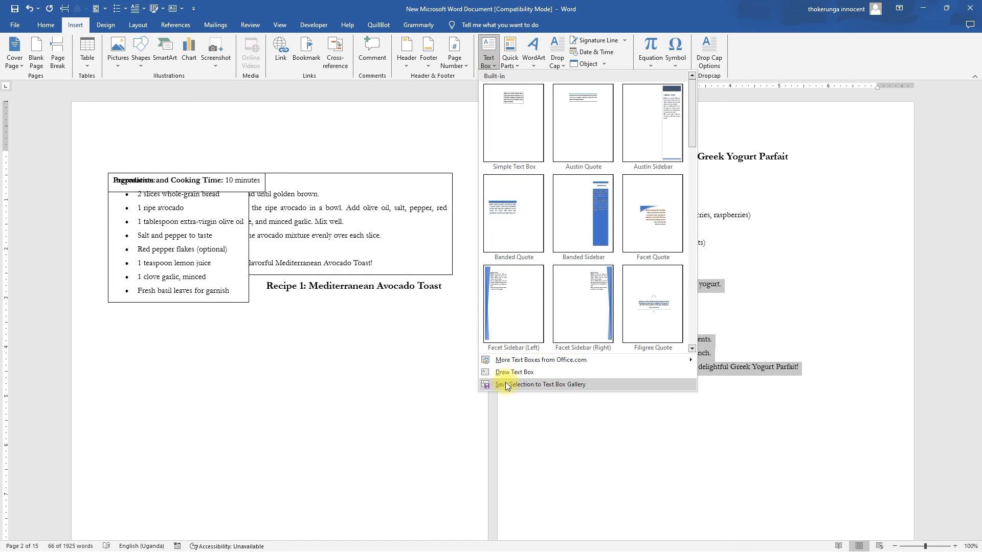
{"action": "left_click", "coordinate": [513, 372]}
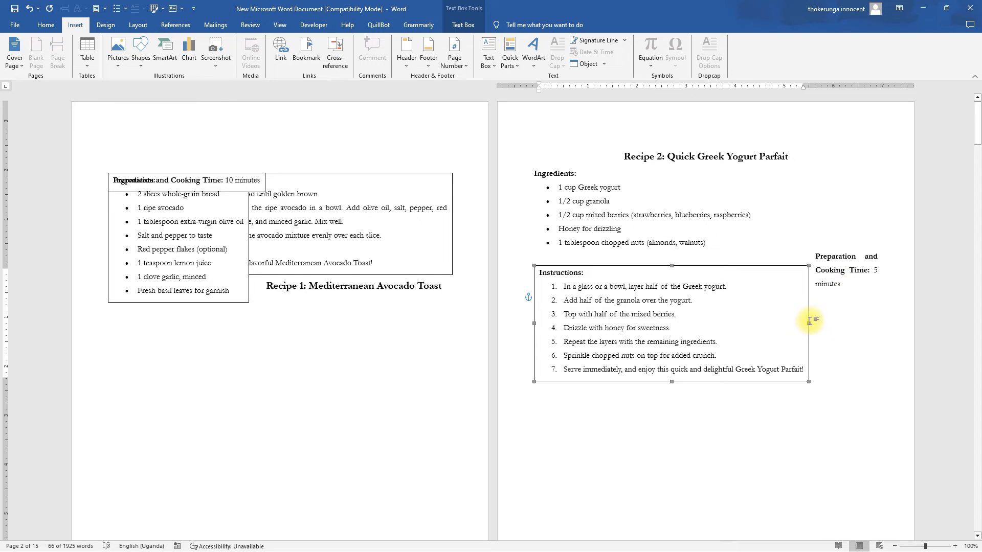
{"action": "left_click_drag", "start_coordinate": [809, 324], "coordinate": [870, 323]}
Enclose Recipe 2's Preparation and Cooking Time line in a text box and move it down over the instructions box.
{"action": "left_click", "coordinate": [664, 387]}
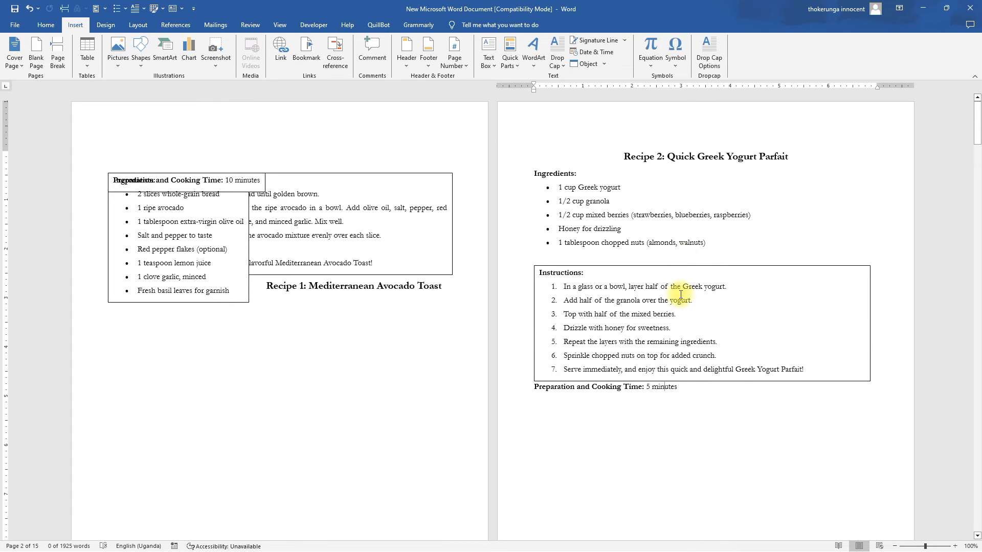
{"action": "left_click_drag", "start_coordinate": [687, 389], "coordinate": [552, 389]}
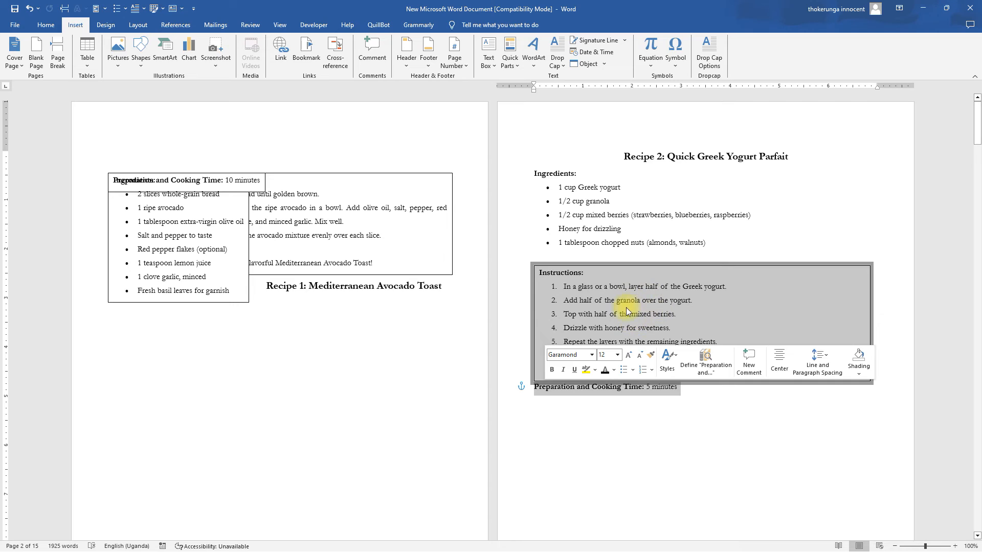
{"action": "left_click", "coordinate": [487, 53]}
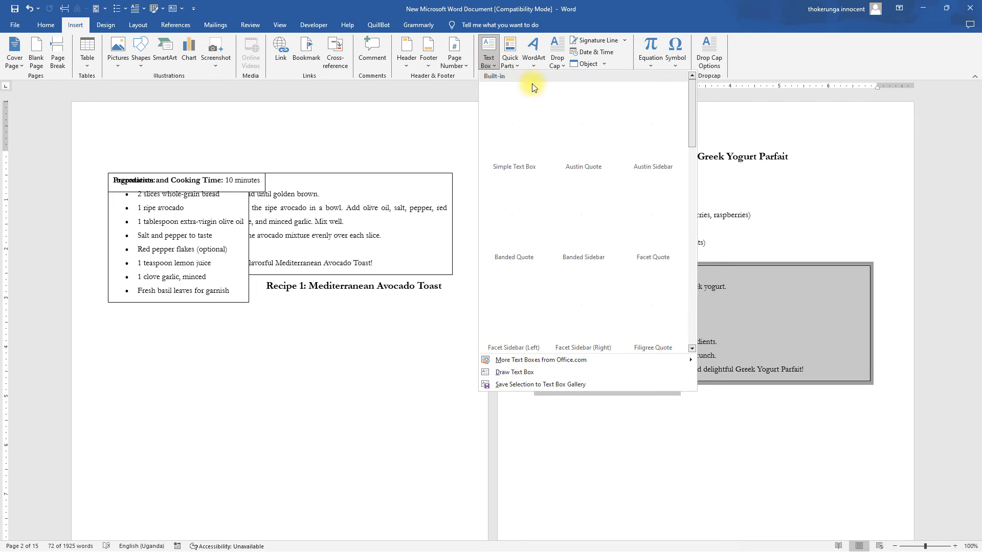
{"action": "left_click", "coordinate": [506, 371]}
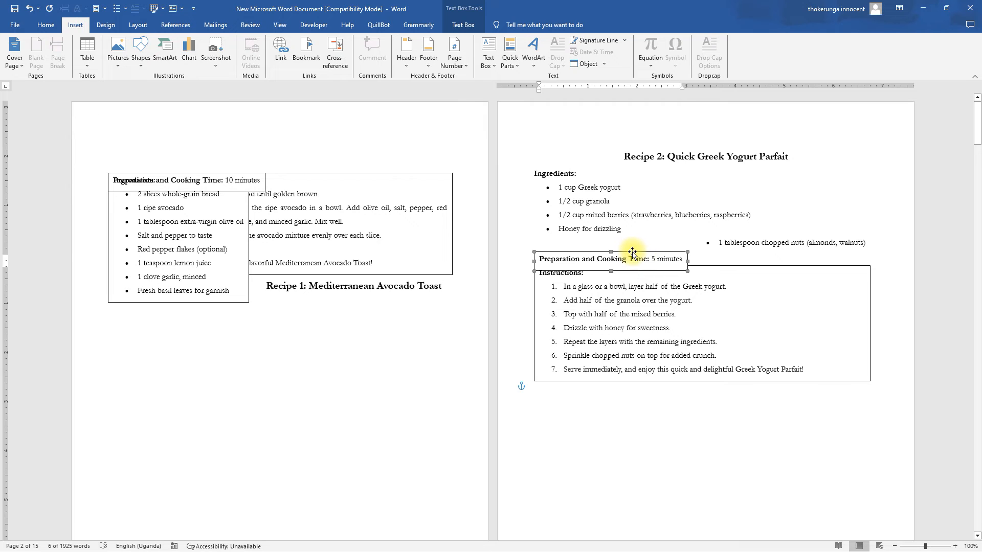
{"action": "left_click_drag", "start_coordinate": [632, 251], "coordinate": [637, 285]}
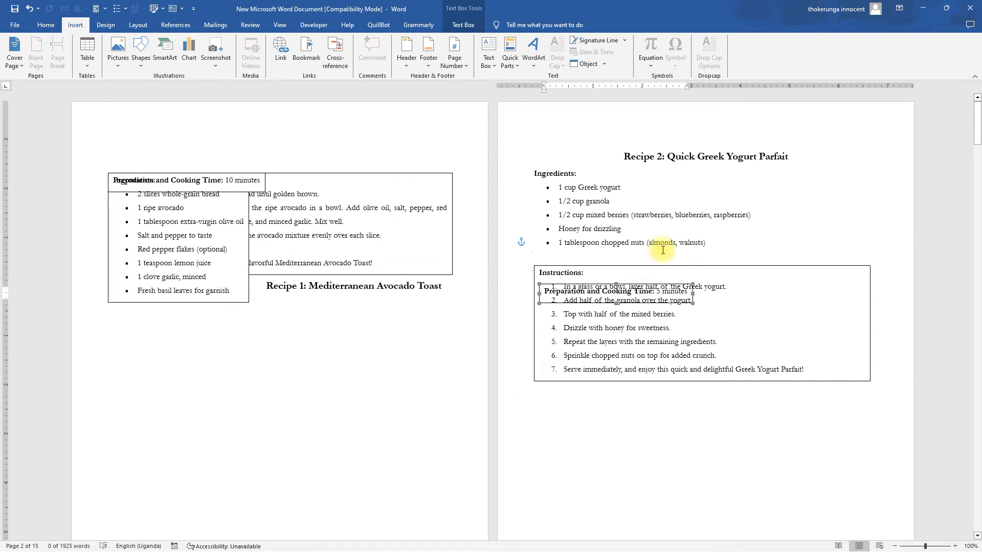
Enclose Recipe 2's Ingredients section in a text box, and move the instructions and ingredients boxes further down the page.
{"action": "left_click_drag", "start_coordinate": [721, 242], "coordinate": [521, 178]}
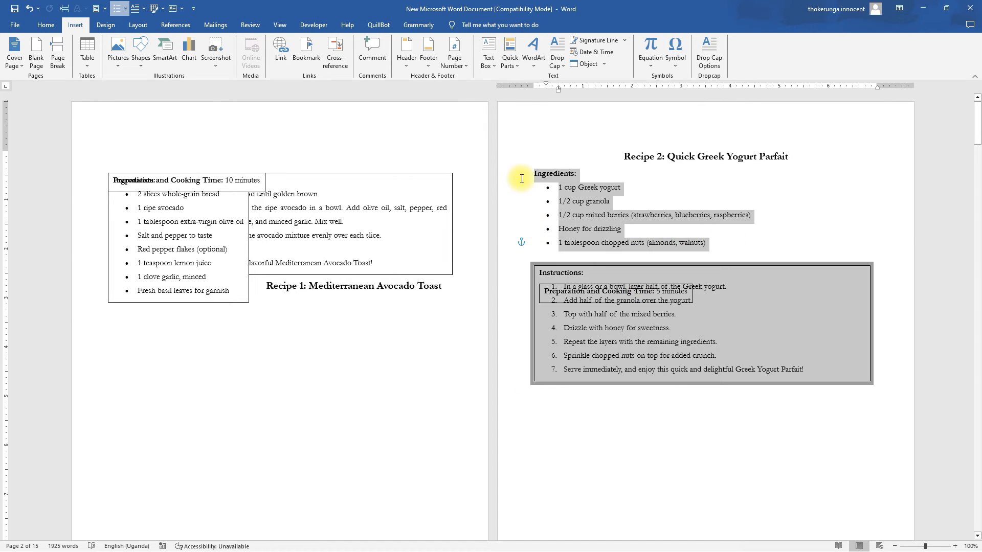
{"action": "left_click", "coordinate": [488, 59]}
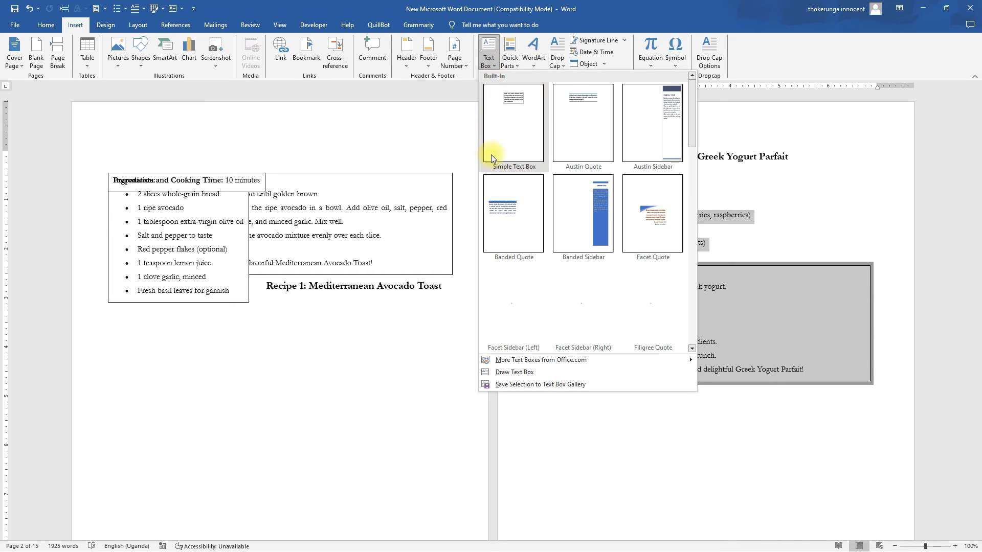
{"action": "left_click", "coordinate": [504, 372]}
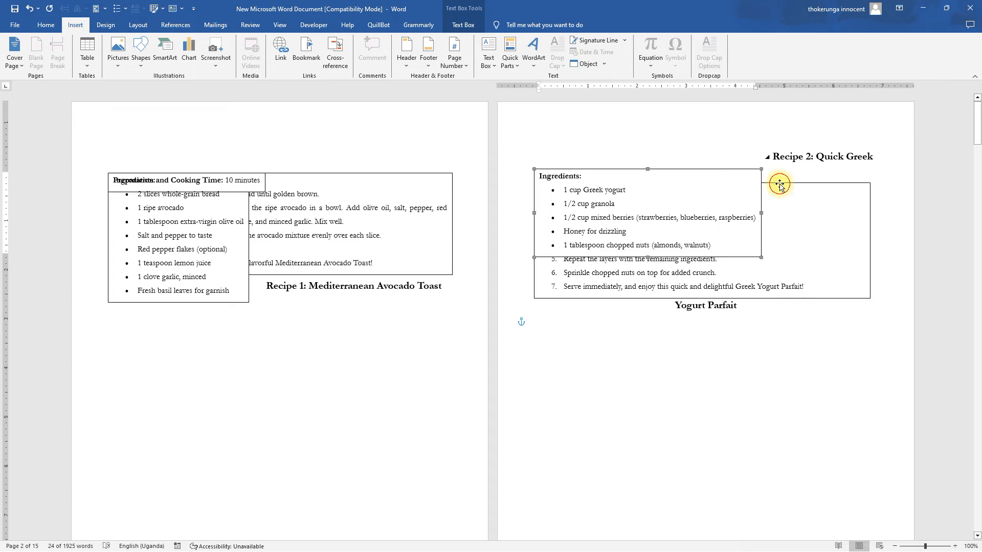
{"action": "left_click_drag", "start_coordinate": [779, 185], "coordinate": [780, 277]}
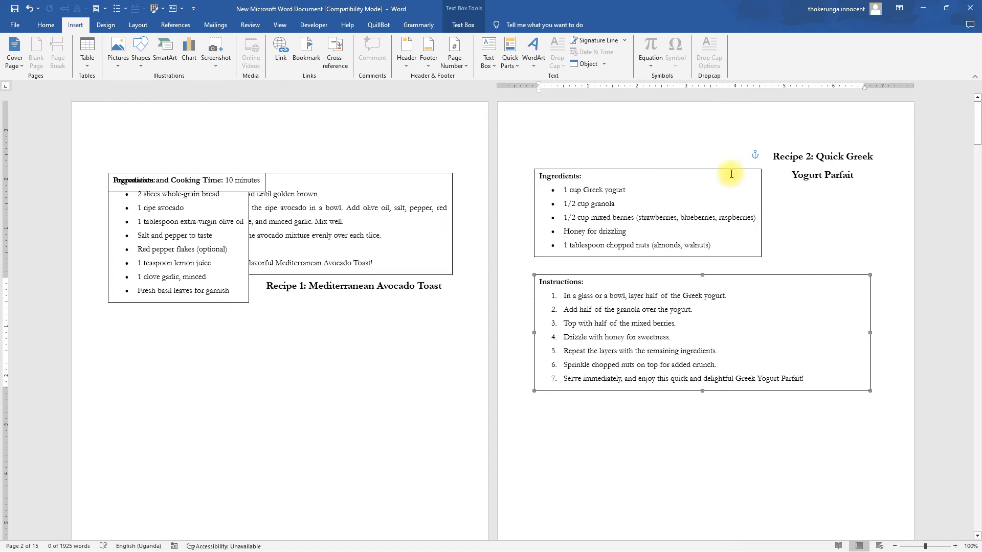
{"action": "left_click_drag", "start_coordinate": [728, 169], "coordinate": [733, 228]}
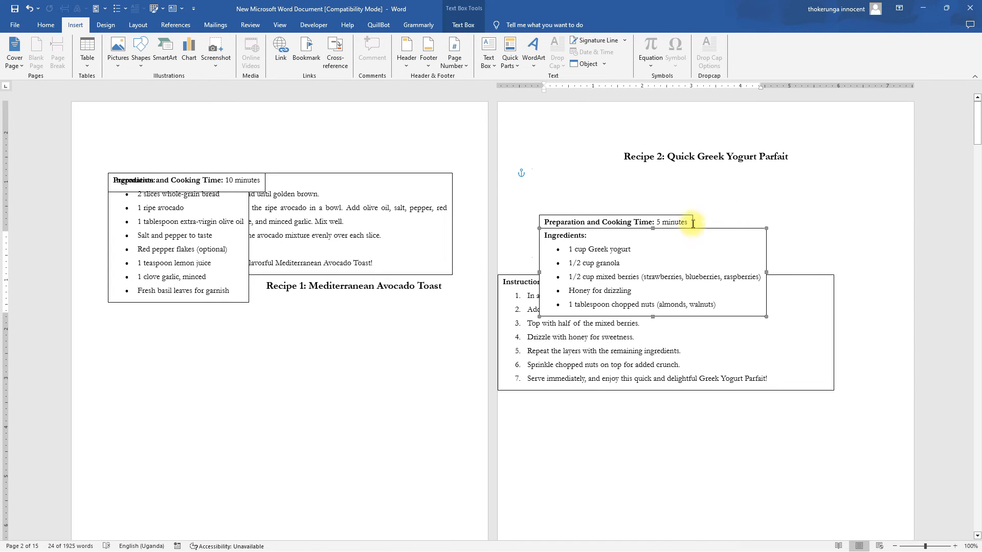
Go to the pages containing Recipe 3 and Recipe 4.
{"action": "scroll", "coordinate": [648, 265], "scroll_direction": "down", "scroll_amount": 3}
{"action": "scroll", "coordinate": [636, 287], "scroll_direction": "up", "scroll_amount": 2}
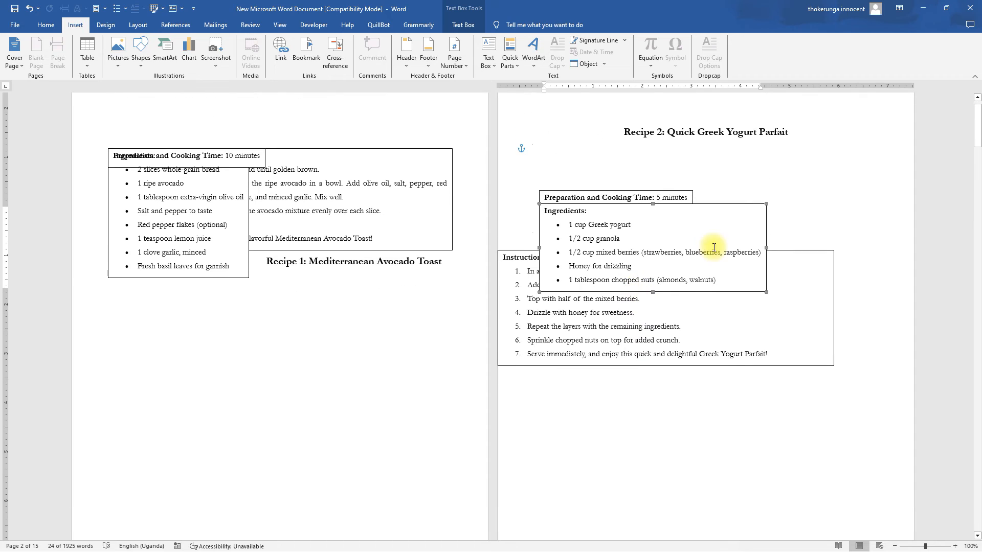
{"action": "scroll", "coordinate": [654, 257], "scroll_direction": "down", "scroll_amount": 10}
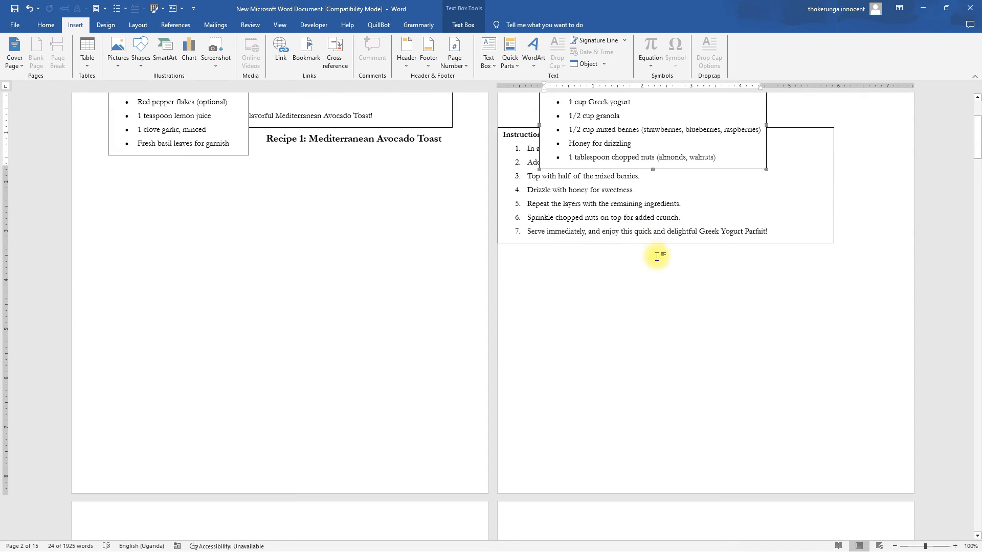
{"action": "scroll", "coordinate": [134, 243], "scroll_direction": "up", "scroll_amount": 1}
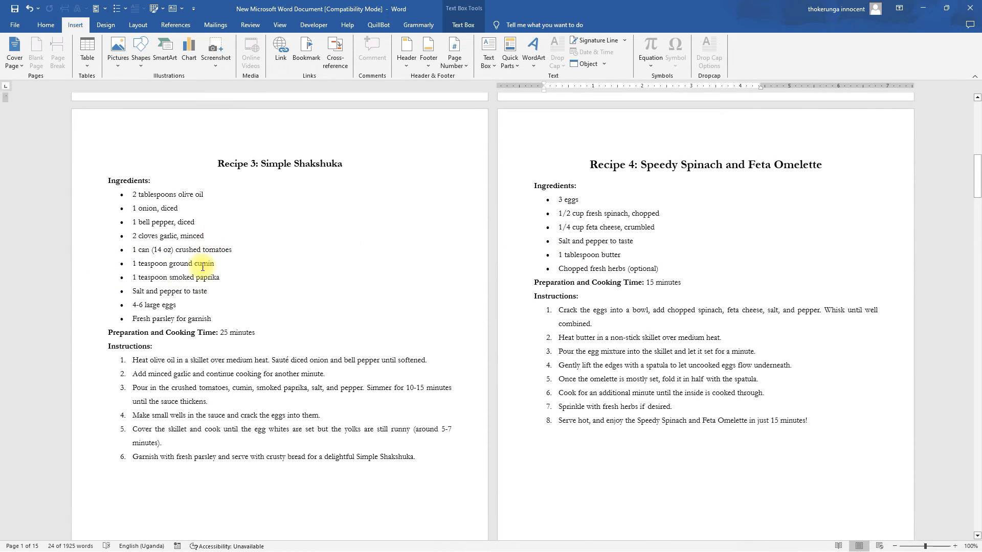
Enclose Recipe 3's Instructions heading and its six numbered steps in a text box.
{"action": "scroll", "coordinate": [219, 338], "scroll_direction": "down", "scroll_amount": 2}
{"action": "left_click_drag", "start_coordinate": [415, 359], "coordinate": [110, 247]}
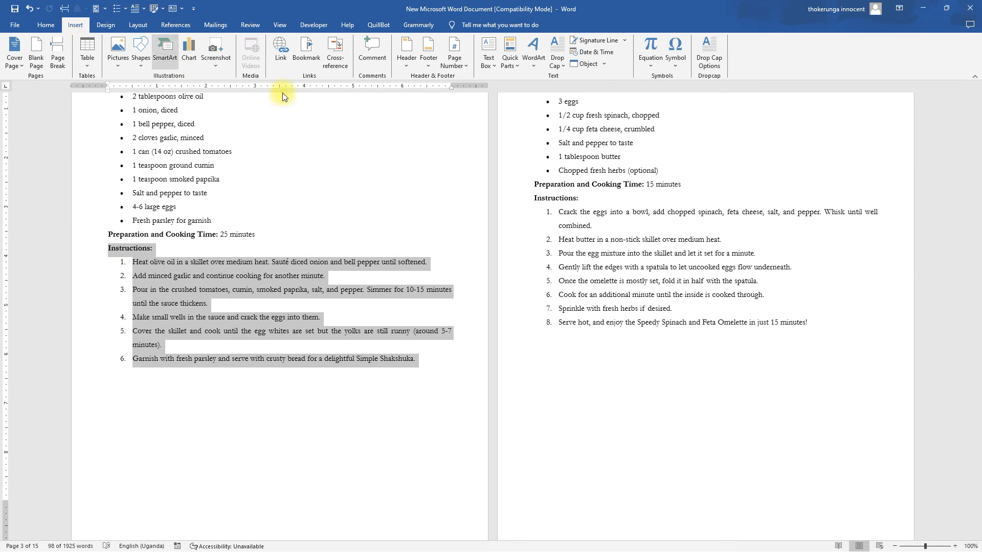
{"action": "left_click", "coordinate": [487, 67]}
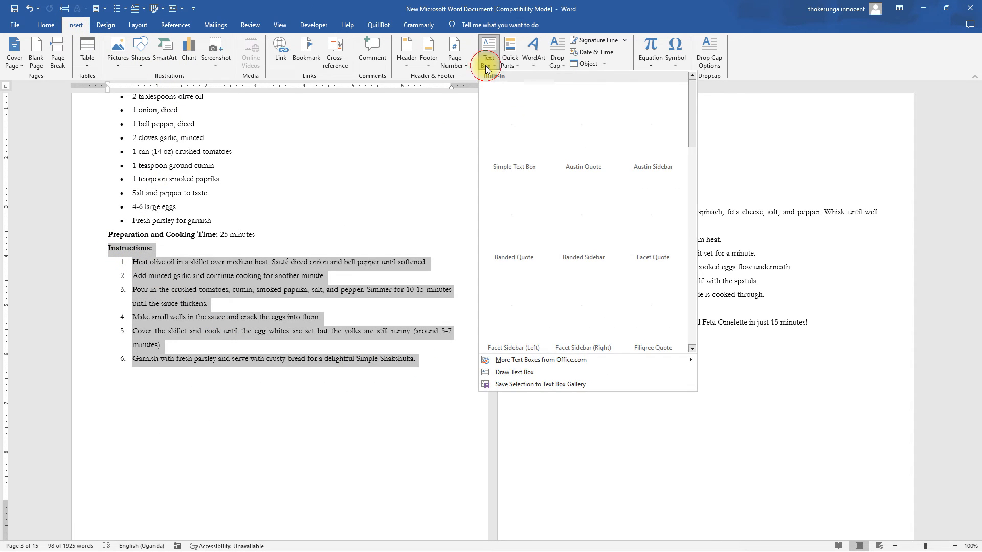
{"action": "left_click", "coordinate": [499, 373]}
Enclose Recipe 3's Ingredients section and its Preparation and Cooking Time line in two separate text boxes.
{"action": "scroll", "coordinate": [258, 249], "scroll_direction": "up", "scroll_amount": 2}
{"action": "left_click_drag", "start_coordinate": [240, 299], "coordinate": [110, 157]}
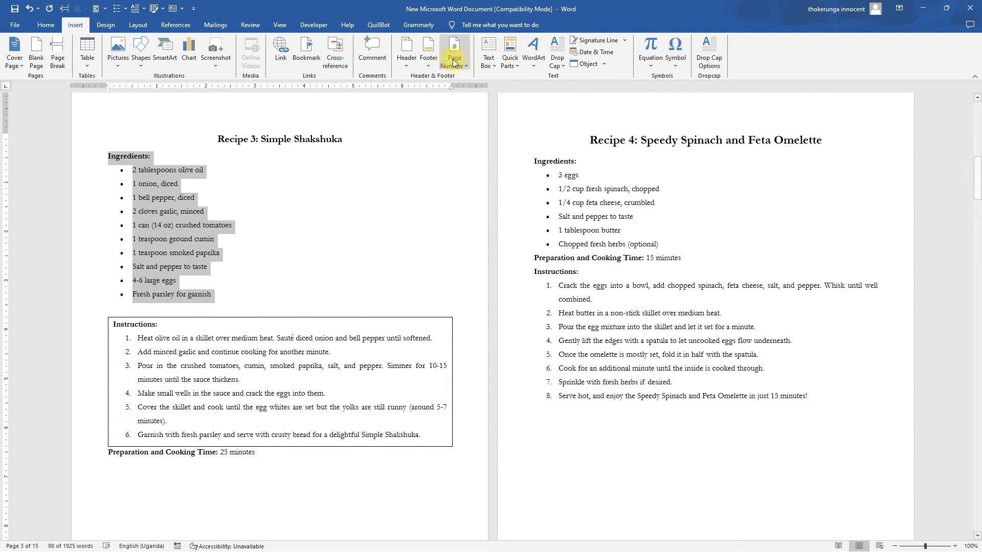
{"action": "left_click", "coordinate": [487, 58]}
{"action": "left_click", "coordinate": [509, 372]}
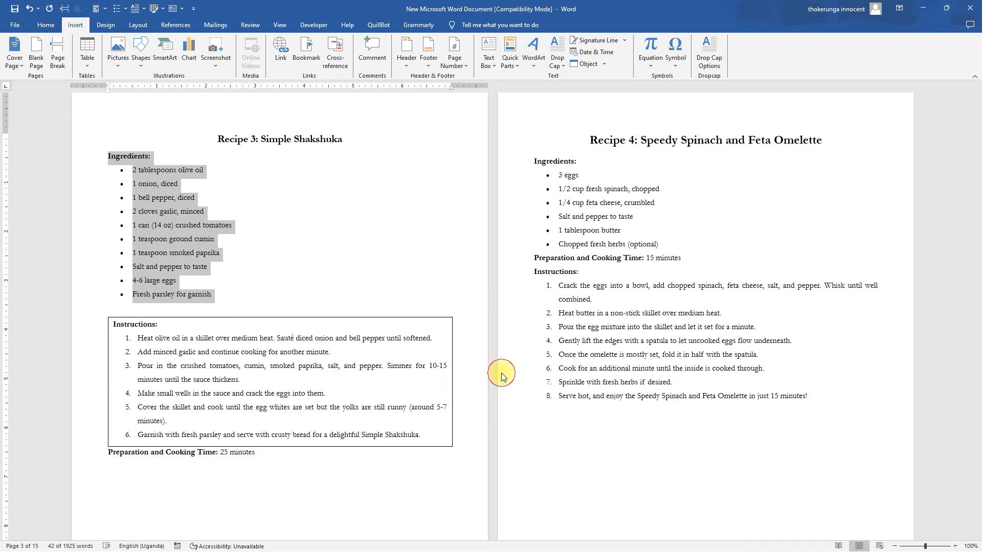
{"action": "left_click_drag", "start_coordinate": [409, 300], "coordinate": [248, 300]}
{"action": "left_click", "coordinate": [481, 69]}
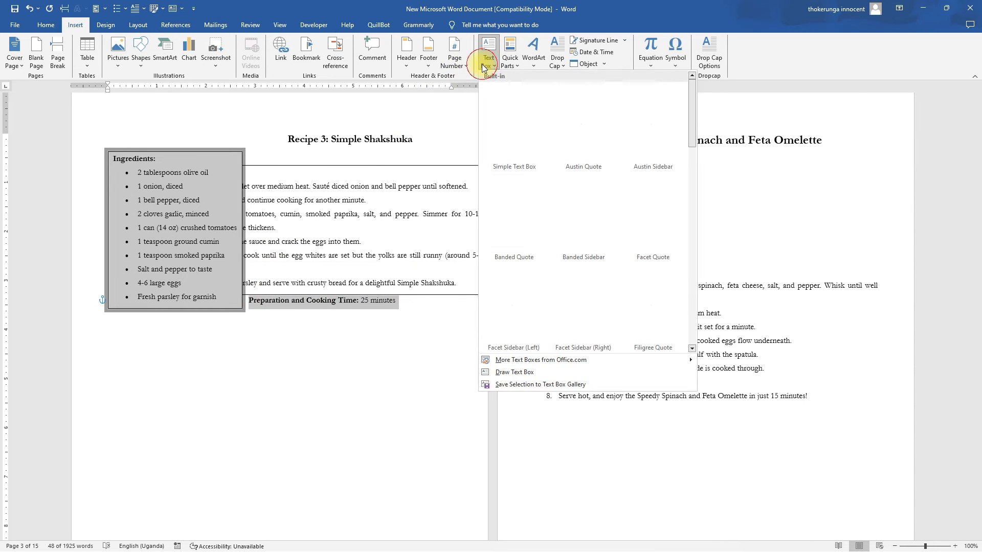
{"action": "left_click", "coordinate": [503, 371]}
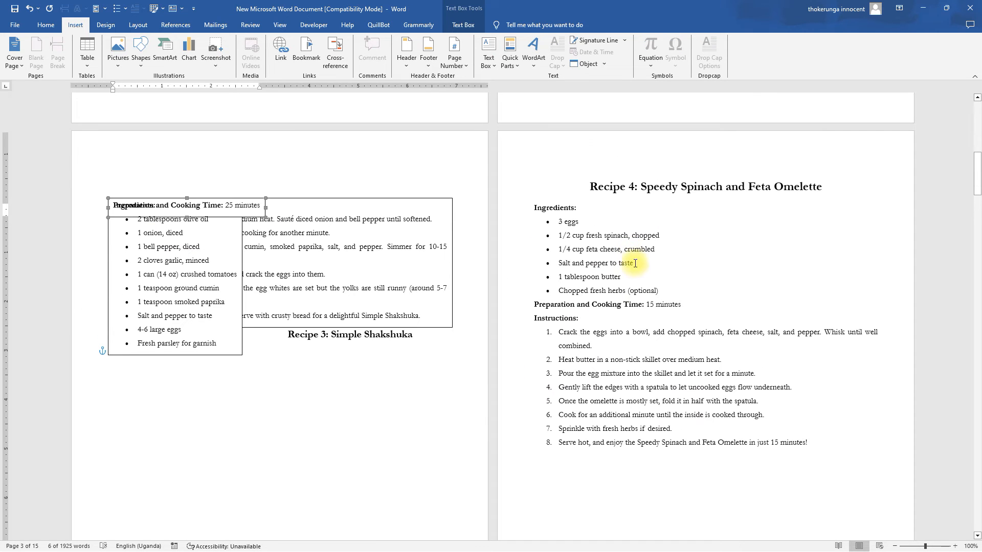
Enclose Recipe 4's Instructions heading and its eight numbered steps in a text box.
{"action": "left_click", "coordinate": [833, 399]}
{"action": "left_click_drag", "start_coordinate": [835, 400], "coordinate": [534, 272]}
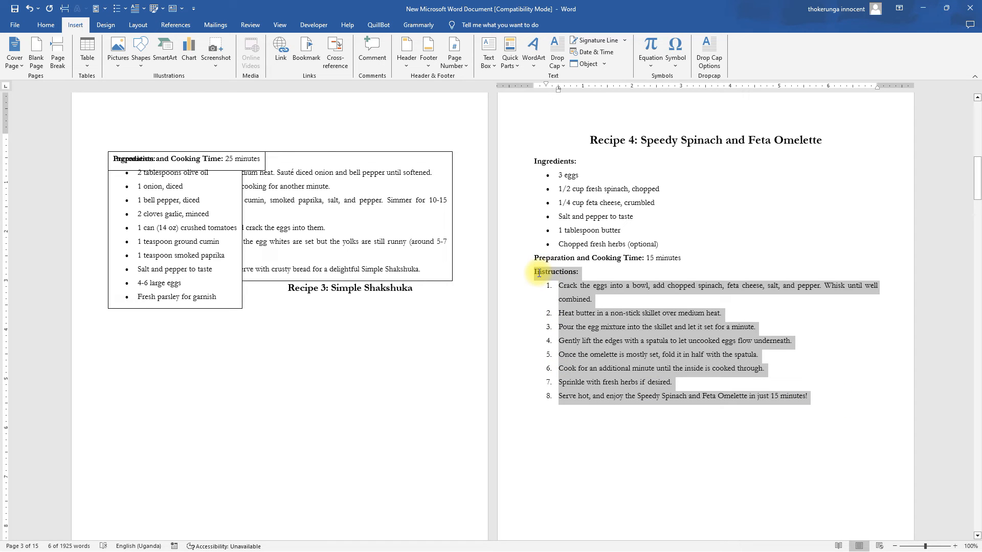
{"action": "left_click", "coordinate": [488, 58]}
{"action": "left_click", "coordinate": [503, 372]}
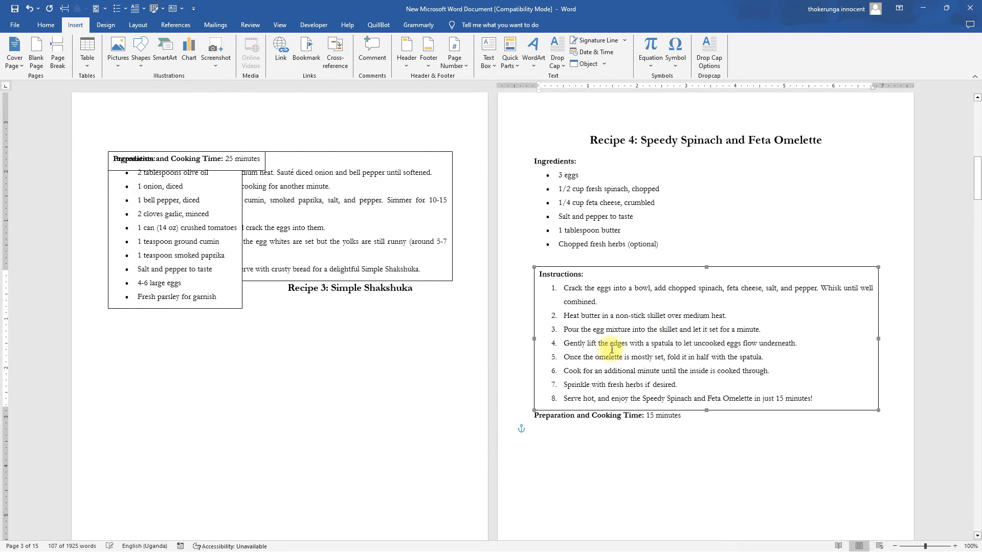
Enclose Recipe 4's Ingredients section in a text box and extend the instructions box's left edge toward the page margin.
{"action": "left_click_drag", "start_coordinate": [675, 243], "coordinate": [530, 160]}
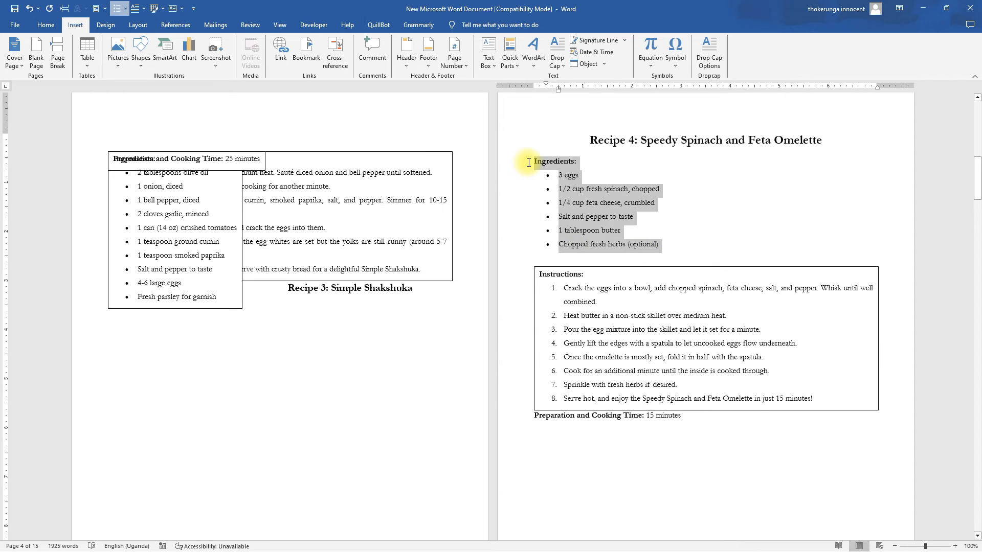
{"action": "left_click", "coordinate": [488, 60]}
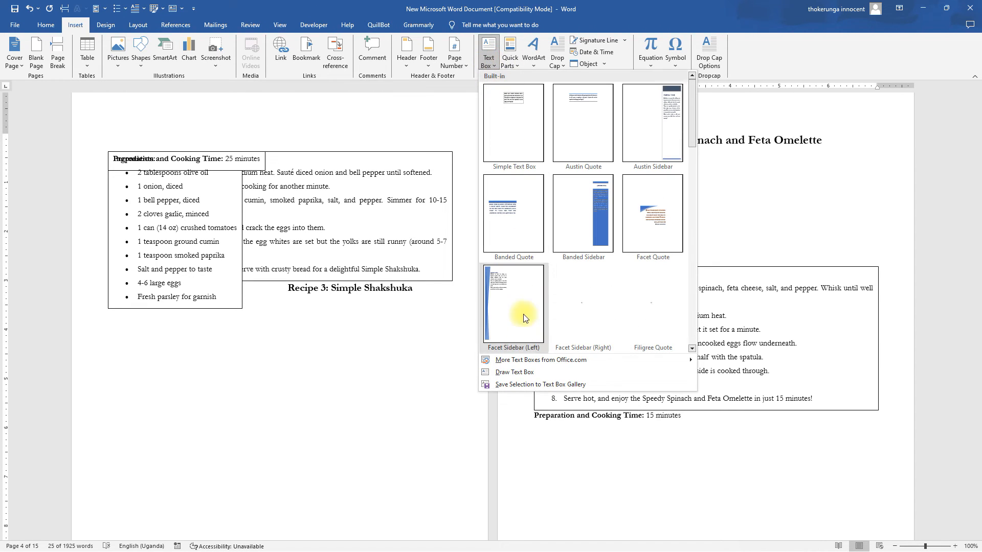
{"action": "left_click", "coordinate": [513, 370]}
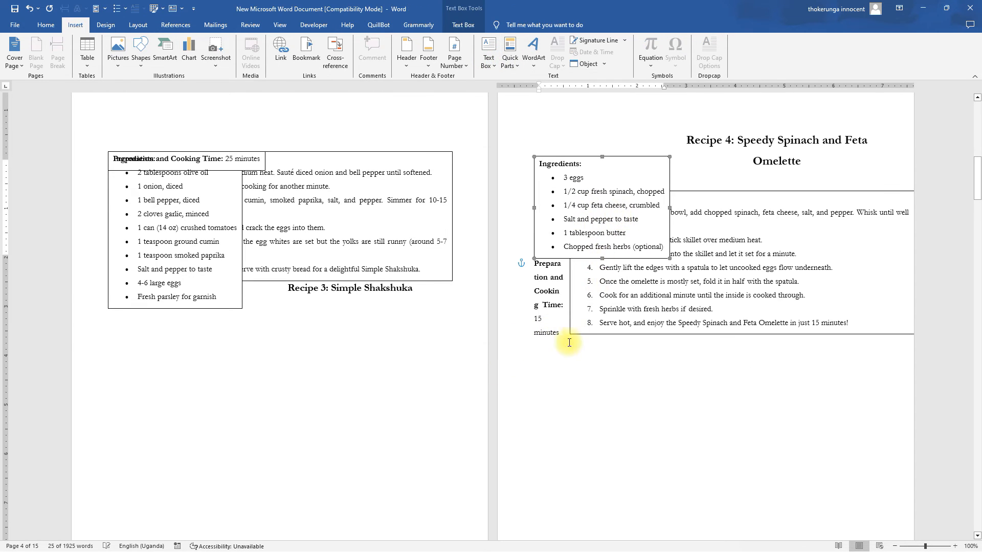
{"action": "left_click", "coordinate": [575, 295]}
{"action": "left_click", "coordinate": [576, 297]}
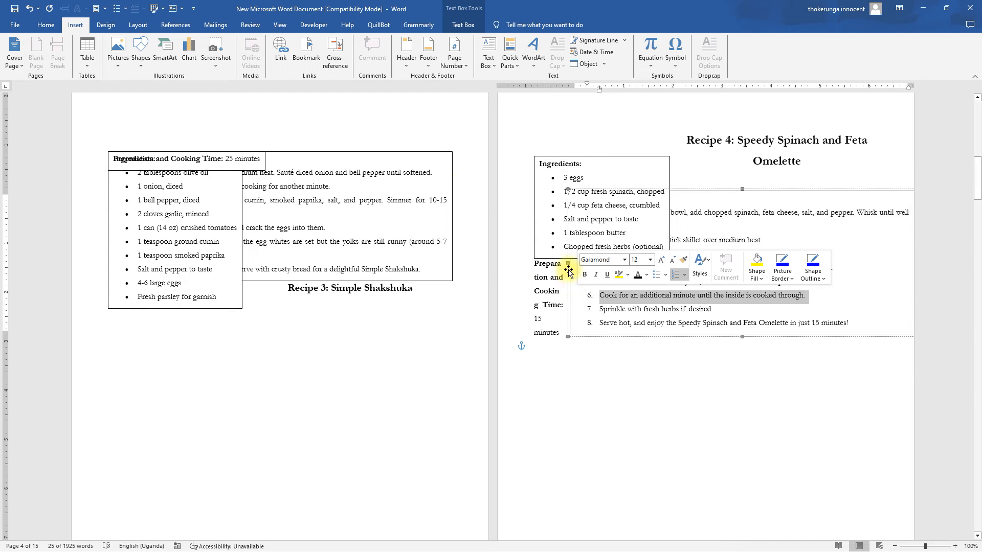
{"action": "left_click", "coordinate": [569, 270]}
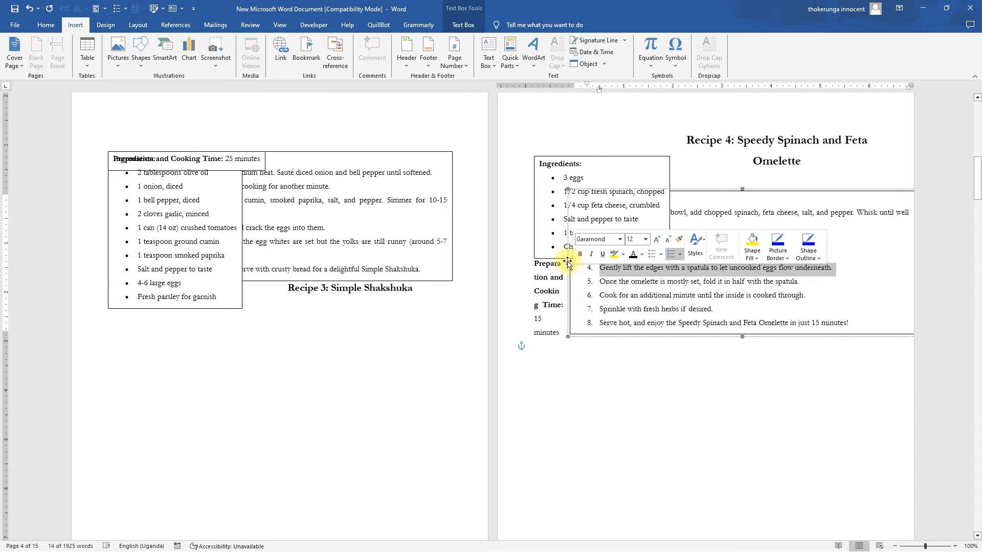
{"action": "left_click_drag", "start_coordinate": [567, 263], "coordinate": [543, 263]}
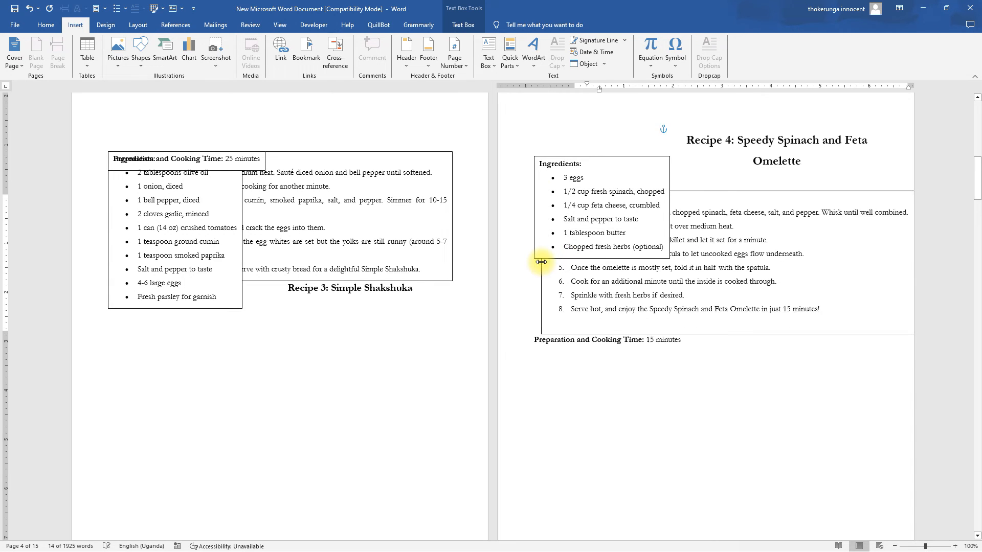
Enclose Recipe 4's Preparation and Cooking Time line in its own text box.
{"action": "left_click", "coordinate": [649, 338]}
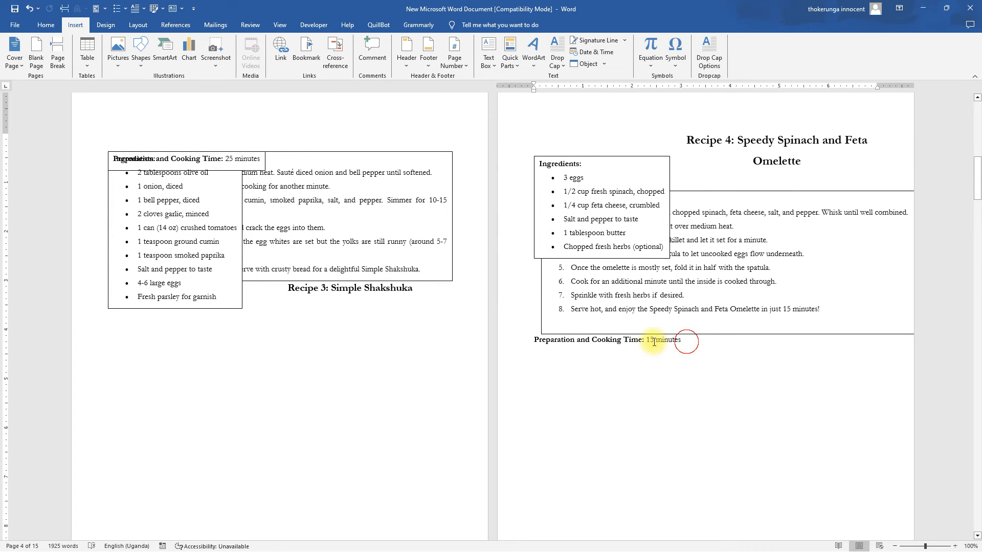
{"action": "left_click_drag", "start_coordinate": [685, 340], "coordinate": [537, 343]}
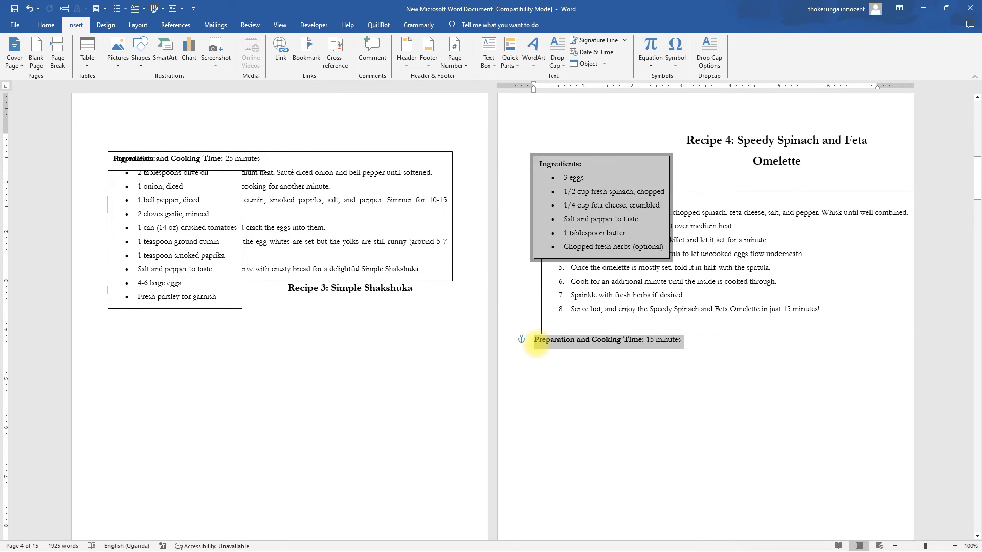
{"action": "left_click", "coordinate": [488, 60]}
{"action": "left_click", "coordinate": [511, 372]}
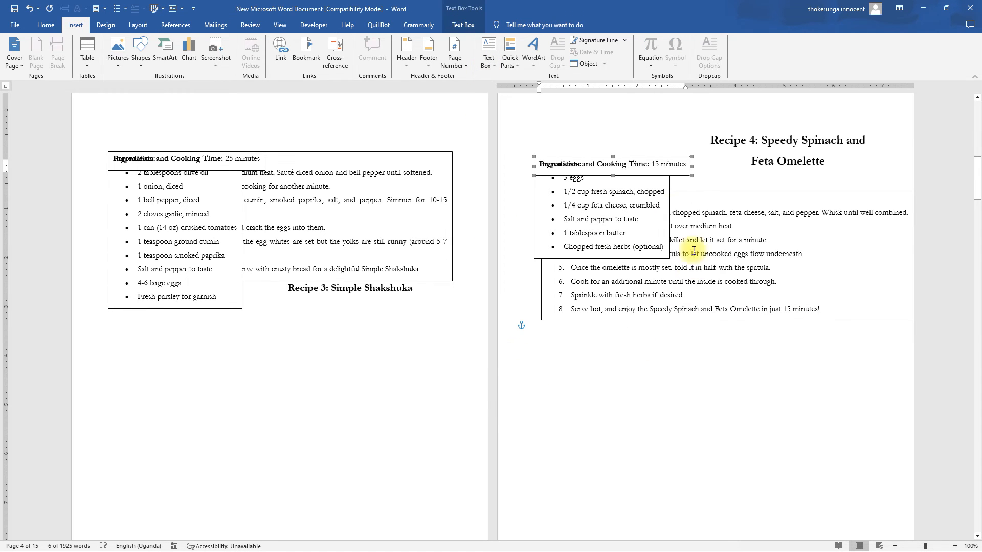
Try enclosing Recipe 5's preparation time and Instructions section together in one widened text box, and undo it.
{"action": "scroll", "coordinate": [639, 314], "scroll_direction": "down", "scroll_amount": 10}
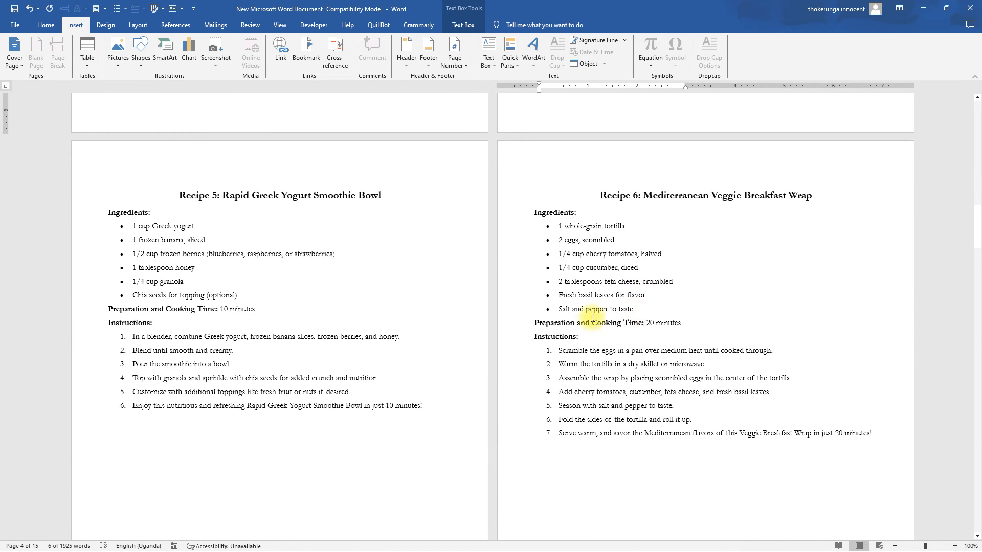
{"action": "left_click_drag", "start_coordinate": [430, 406], "coordinate": [107, 309]}
{"action": "left_click", "coordinate": [488, 56]}
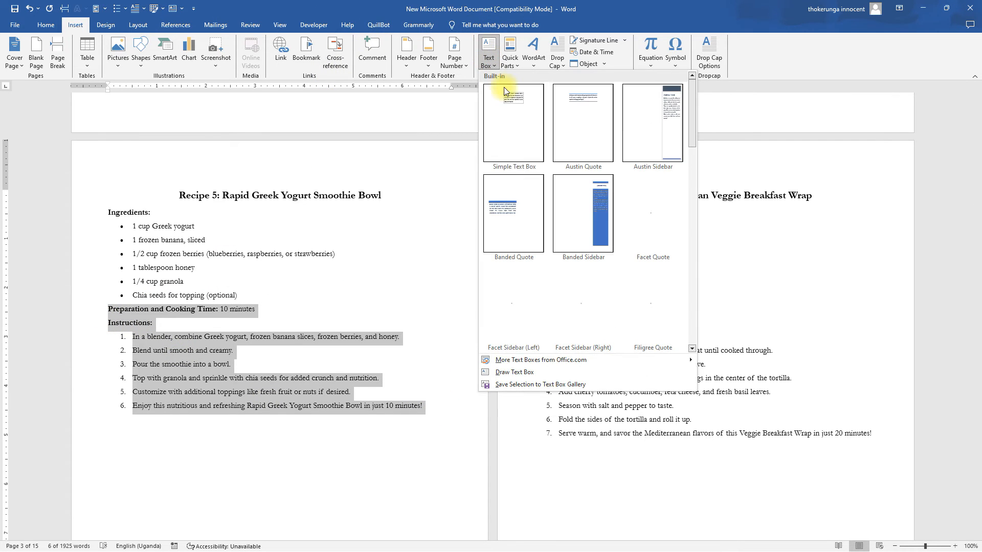
{"action": "left_click", "coordinate": [511, 371]}
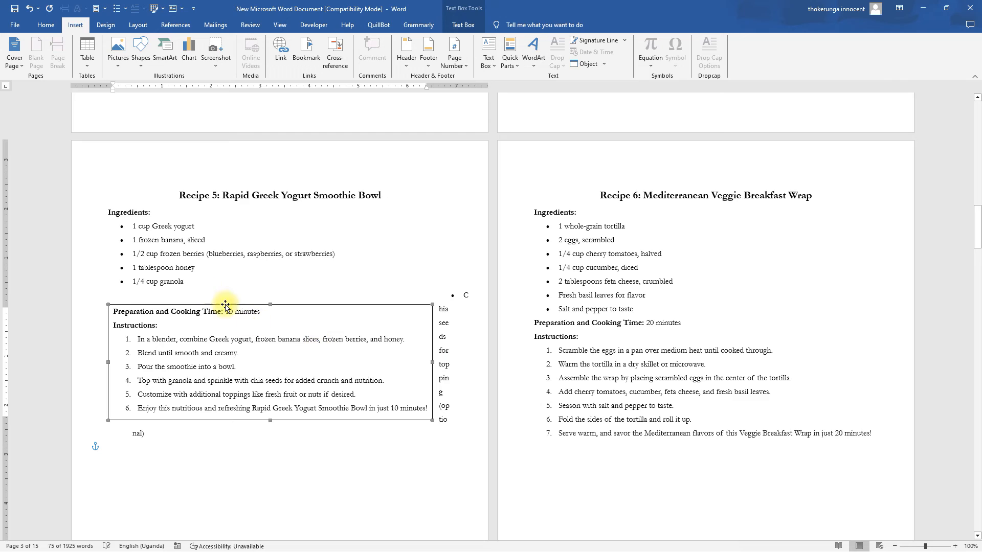
{"action": "left_click_drag", "start_coordinate": [432, 363], "coordinate": [458, 363]}
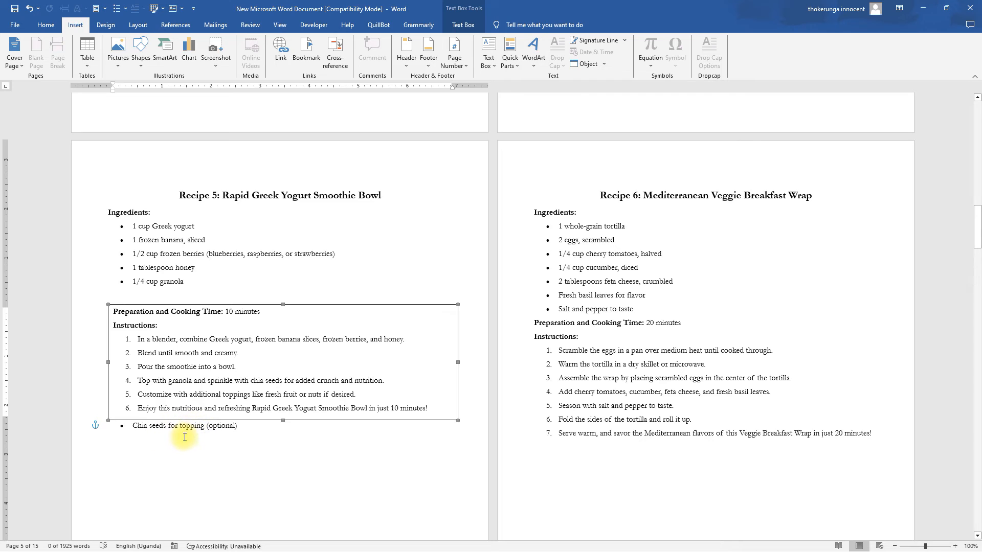
{"action": "left_click", "coordinate": [29, 9]}
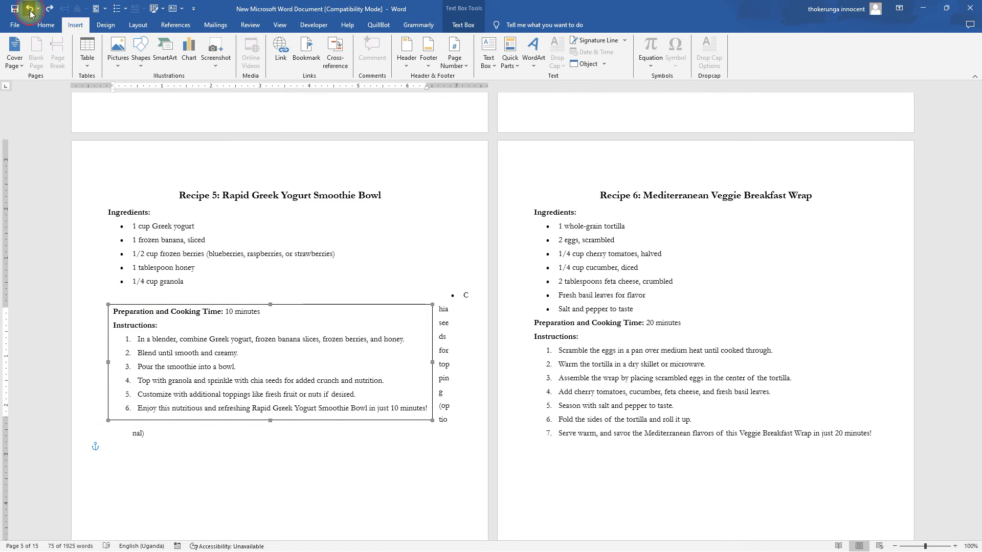
{"action": "left_click", "coordinate": [29, 9]}
Enclose only Recipe 5's Instructions section in a text box and widen the box to the full text width.
{"action": "left_click", "coordinate": [271, 390]}
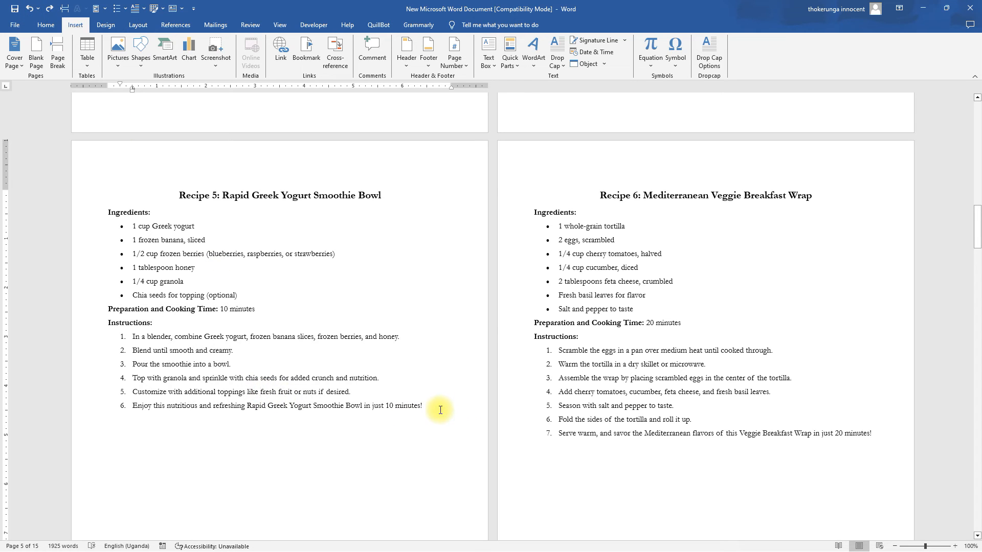
{"action": "left_click_drag", "start_coordinate": [439, 410], "coordinate": [106, 329]}
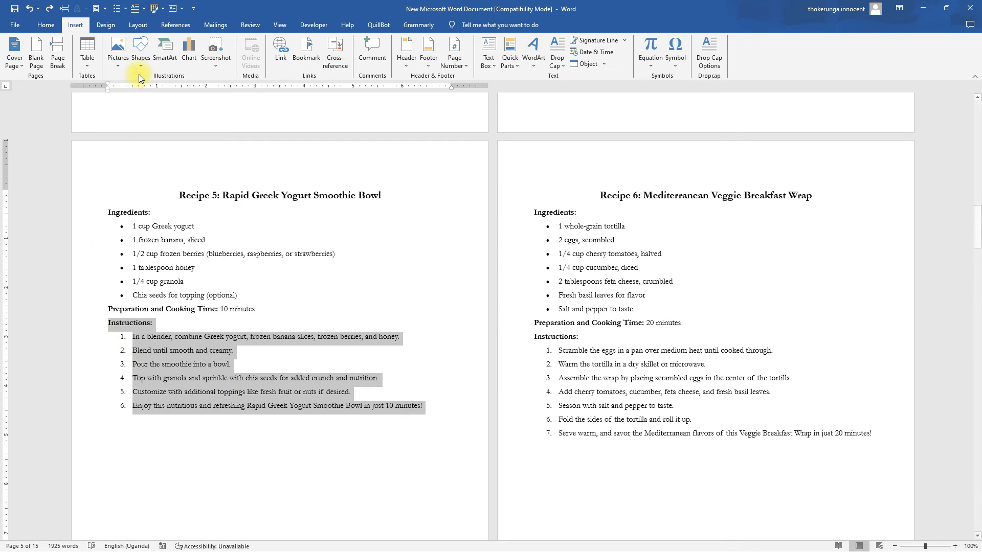
{"action": "left_click", "coordinate": [488, 53]}
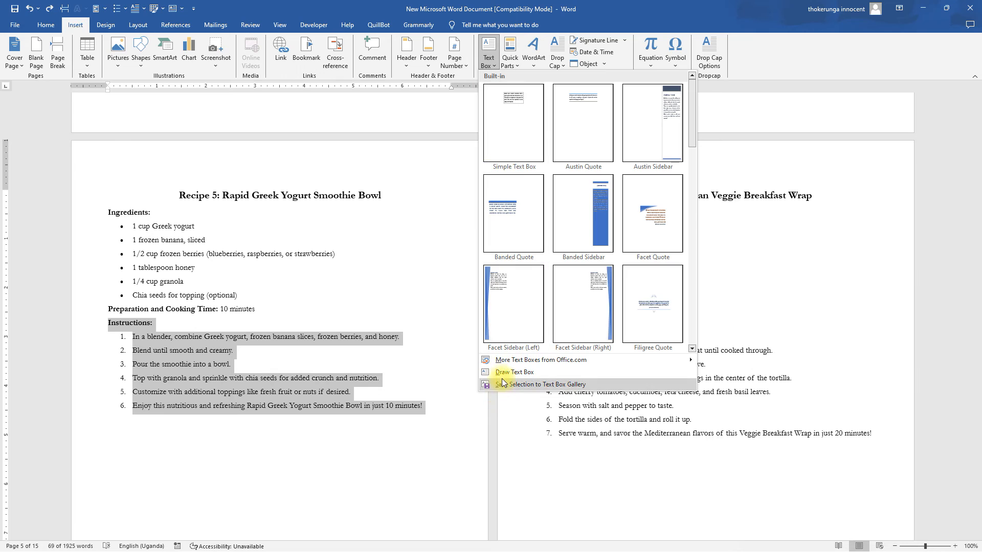
{"action": "left_click", "coordinate": [504, 372]}
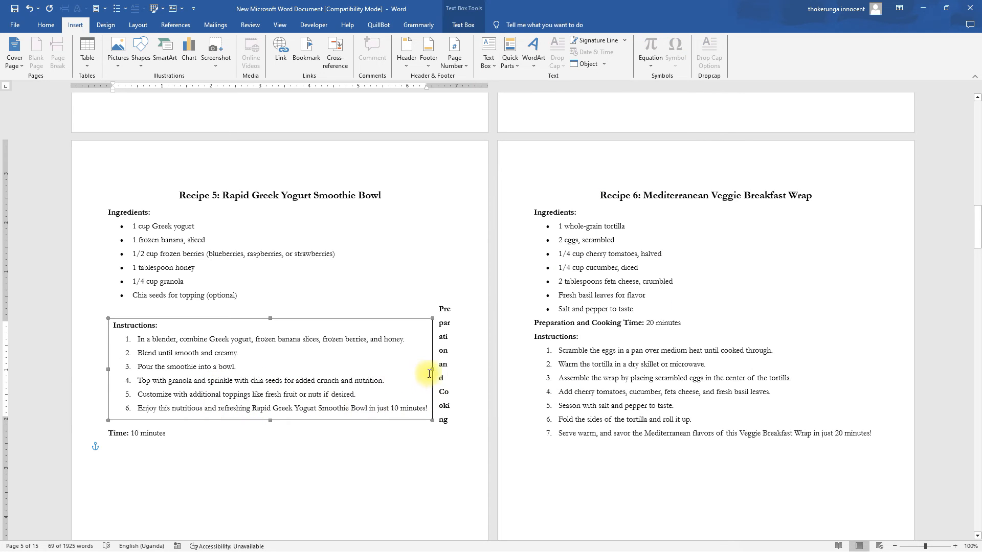
{"action": "left_click_drag", "start_coordinate": [432, 371], "coordinate": [452, 369]}
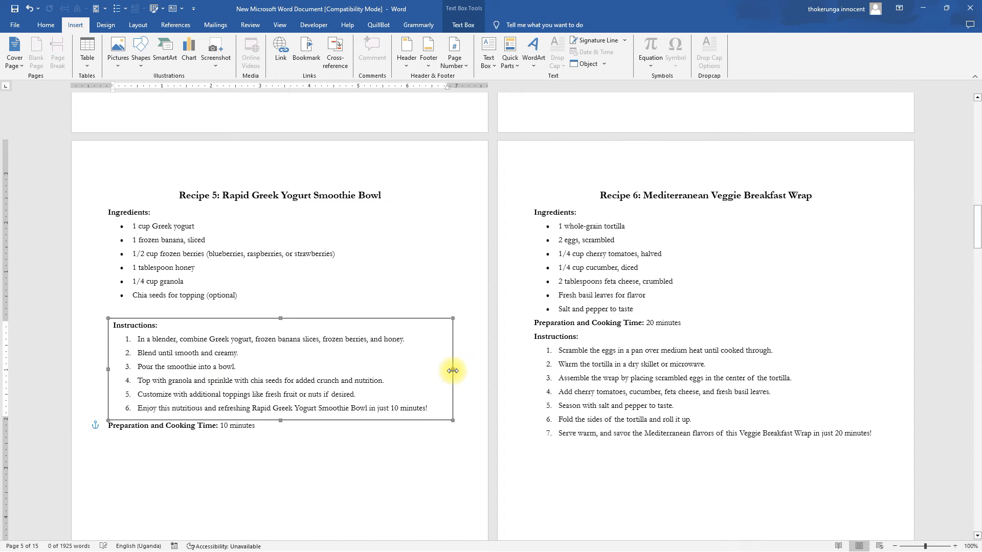
Enclose Recipe 5's Preparation and Cooking Time line in a text box and move it down over the instructions box.
{"action": "left_click_drag", "start_coordinate": [258, 426], "coordinate": [115, 420]}
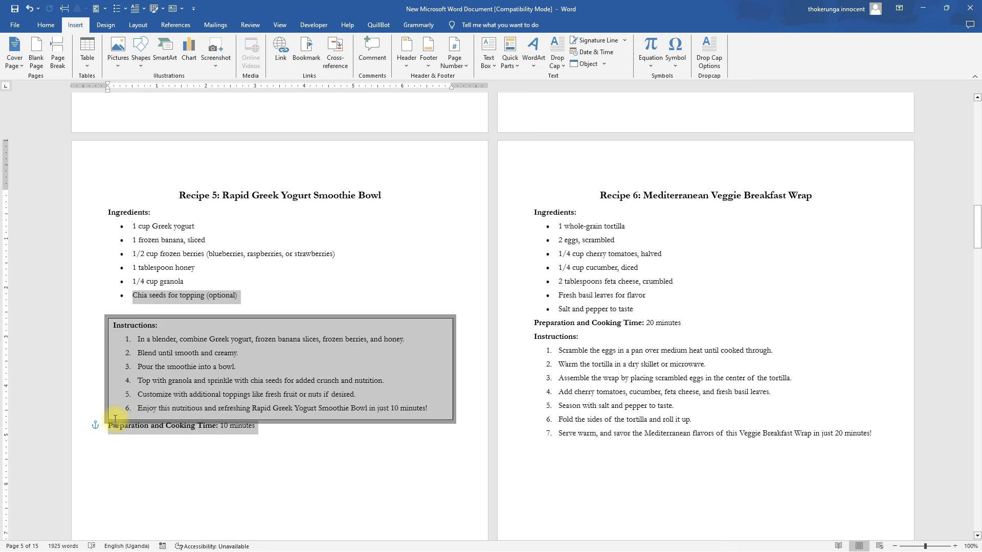
{"action": "left_click_drag", "start_coordinate": [254, 427], "coordinate": [125, 429]}
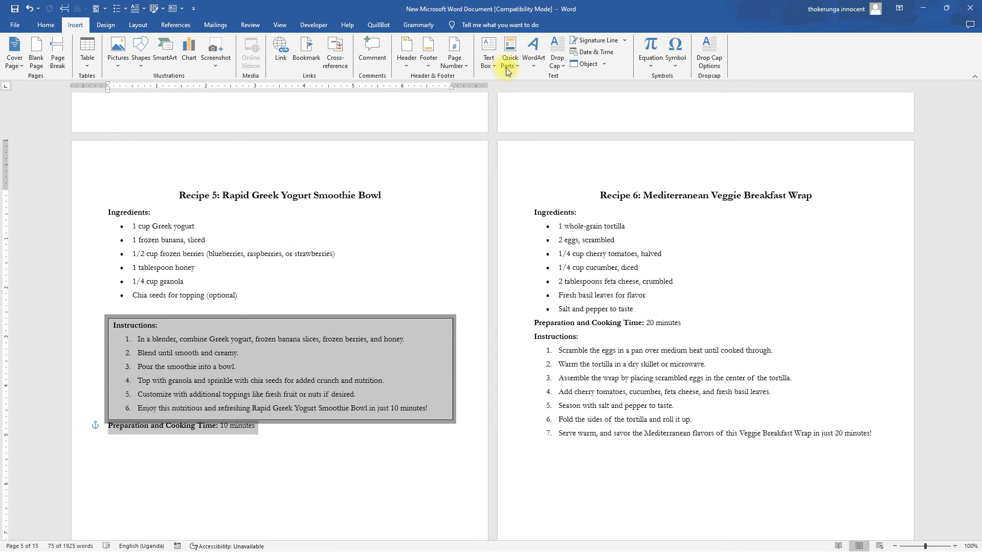
{"action": "left_click", "coordinate": [491, 60]}
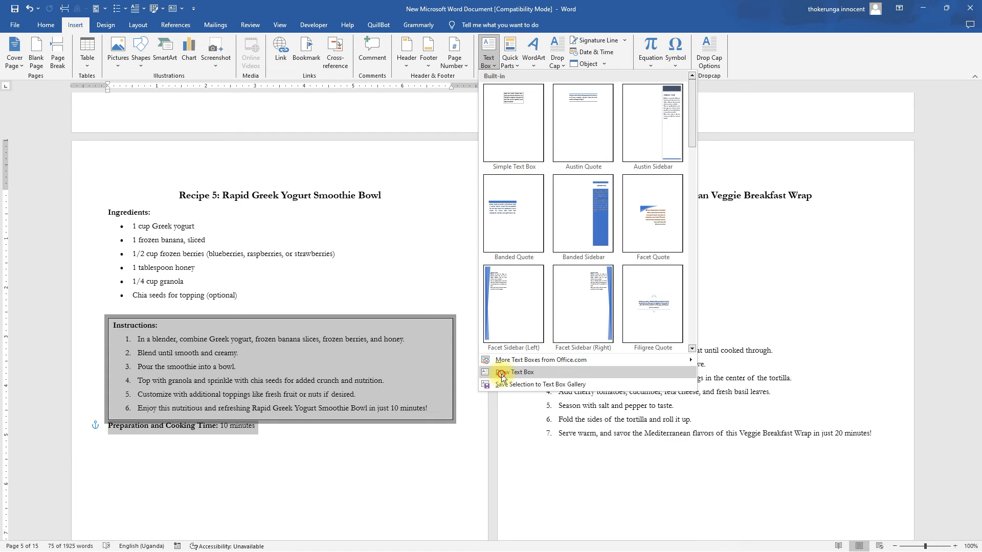
{"action": "left_click", "coordinate": [499, 366]}
{"action": "left_click", "coordinate": [403, 296]}
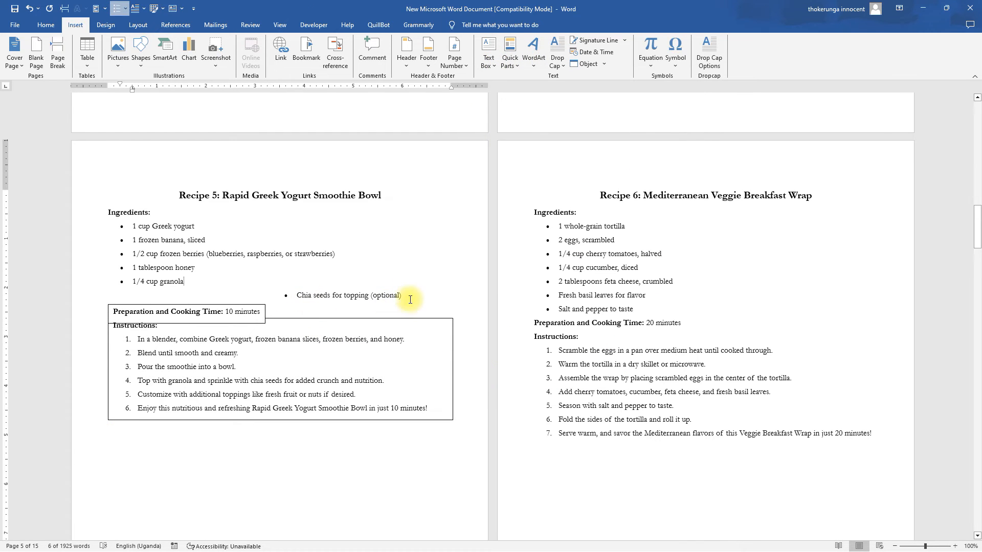
{"action": "left_click_drag", "start_coordinate": [294, 292], "coordinate": [124, 217]}
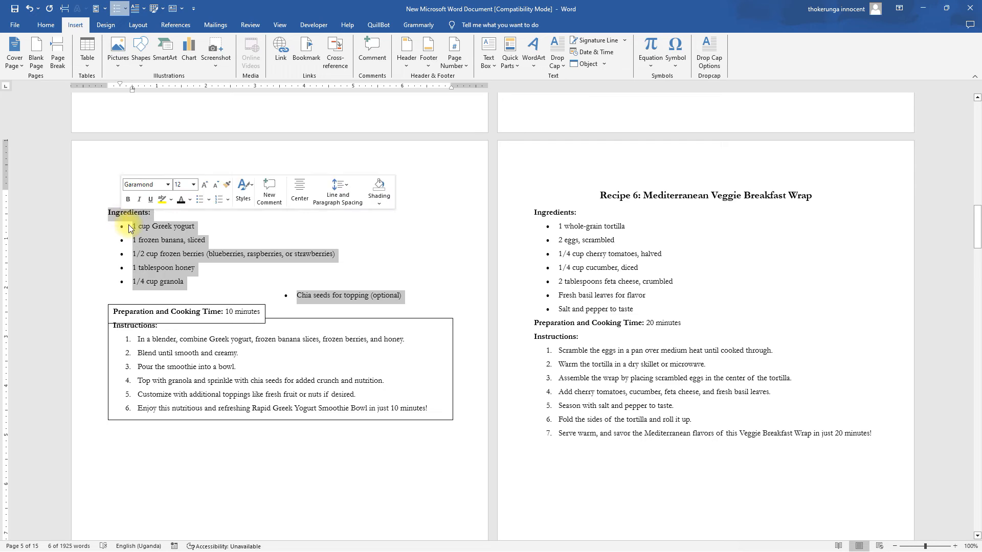
{"action": "left_click", "coordinate": [264, 302]}
{"action": "left_click", "coordinate": [228, 305]}
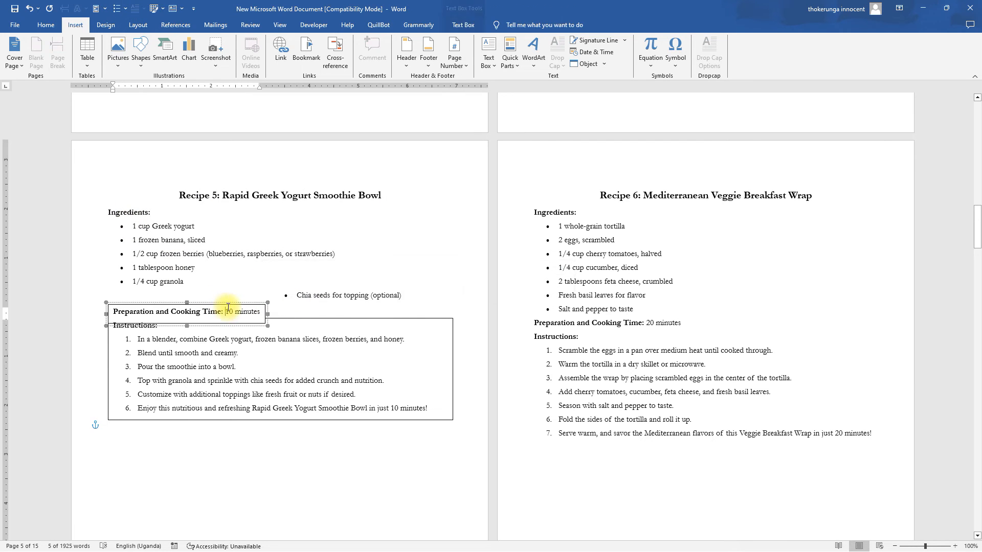
{"action": "left_click_drag", "start_coordinate": [229, 305], "coordinate": [228, 328]}
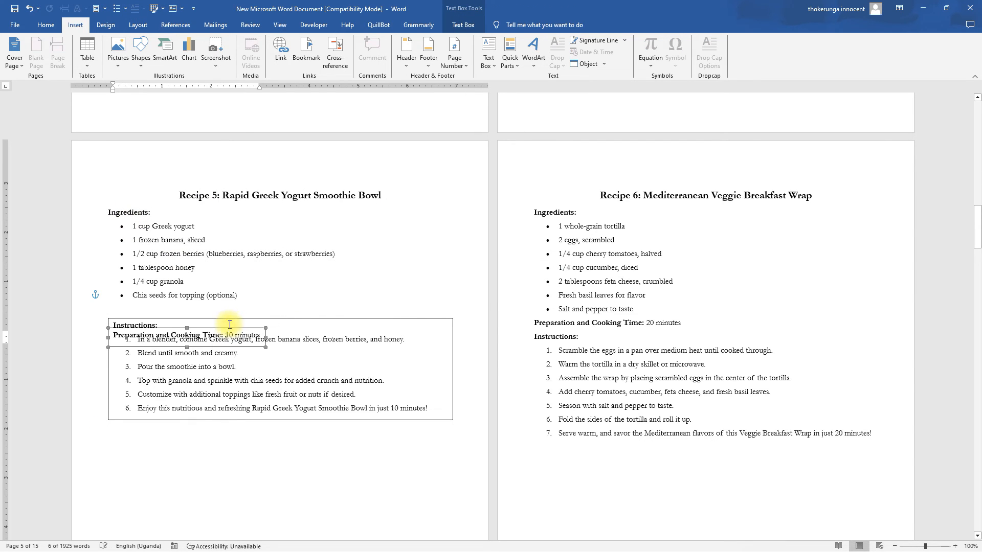
Enclose Recipe 5's Ingredients heading and bulleted list in a text box of their own.
{"action": "left_click", "coordinate": [252, 296]}
{"action": "left_click_drag", "start_coordinate": [252, 297], "coordinate": [105, 211]}
{"action": "left_click", "coordinate": [488, 57]}
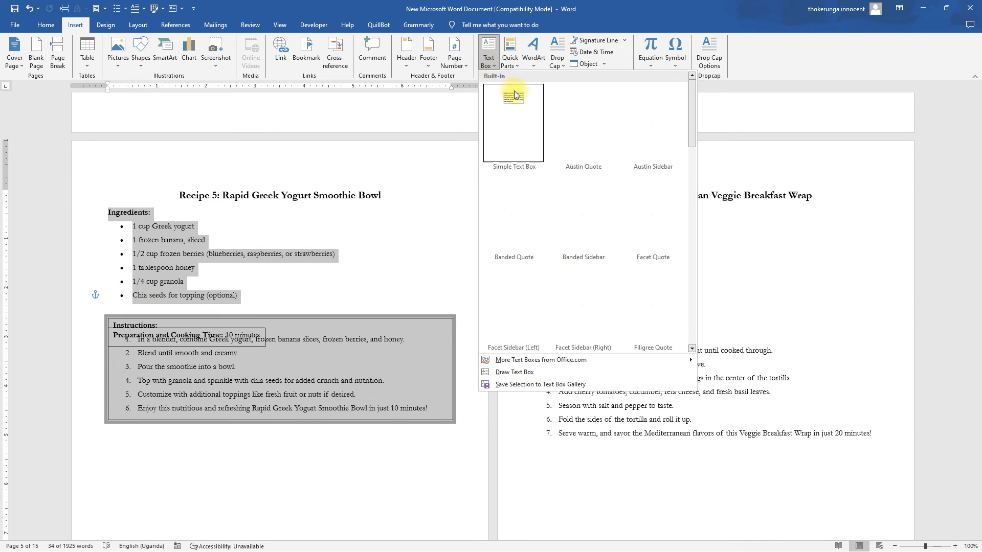
{"action": "left_click", "coordinate": [499, 372]}
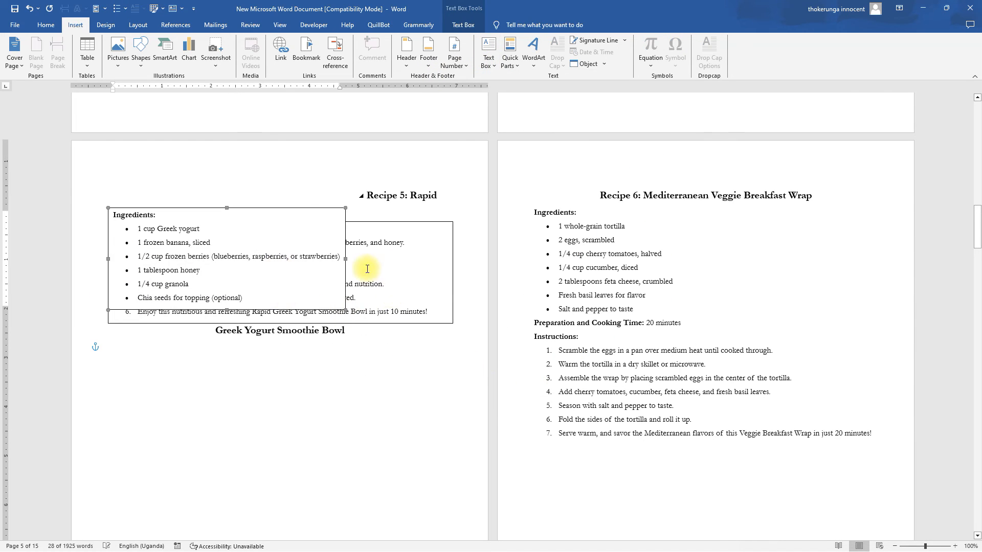
Enclose Recipe 6's Instructions heading and all seven numbered steps in a text box.
{"action": "scroll", "coordinate": [766, 364], "scroll_direction": "down", "scroll_amount": 3}
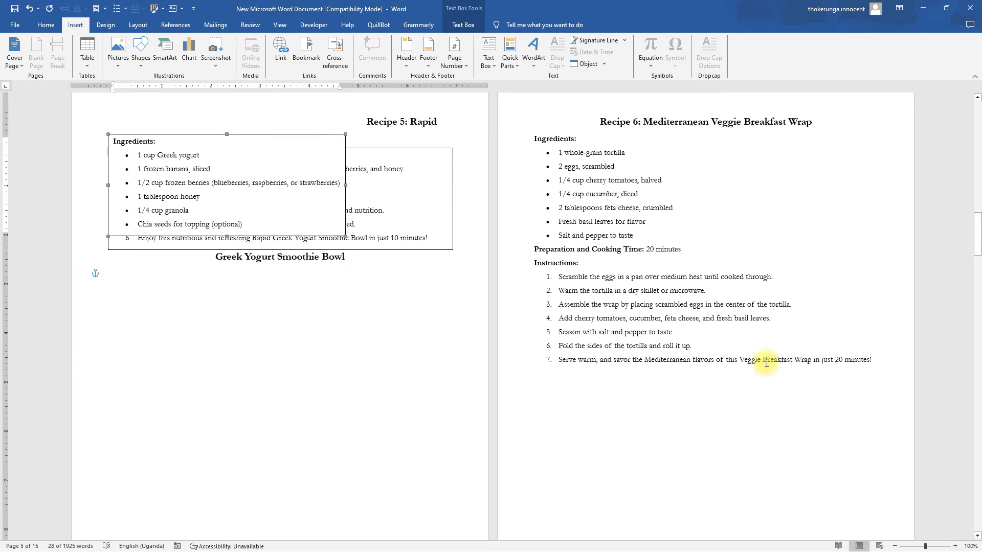
{"action": "left_click_drag", "start_coordinate": [872, 359], "coordinate": [529, 262]}
{"action": "left_click", "coordinate": [490, 67]}
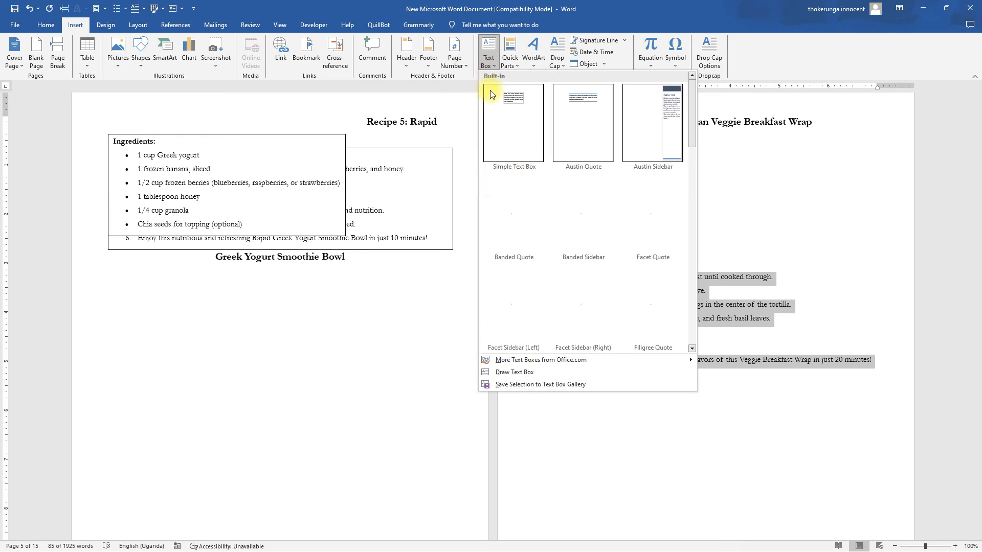
{"action": "left_click", "coordinate": [508, 366]}
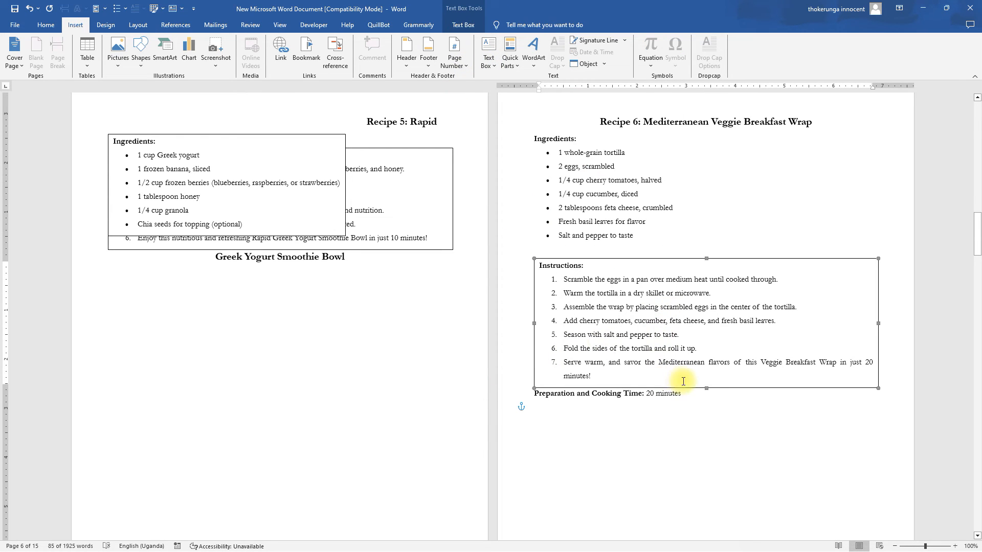
Enclose Recipe 6's Preparation and Cooking Time line in its own text box.
{"action": "left_click", "coordinate": [688, 398]}
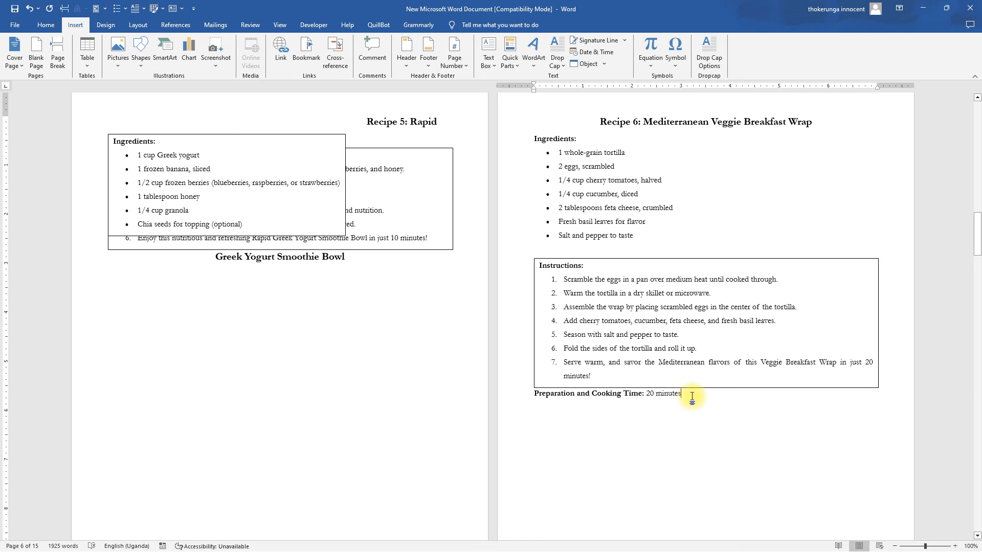
{"action": "left_click_drag", "start_coordinate": [692, 396], "coordinate": [545, 398]}
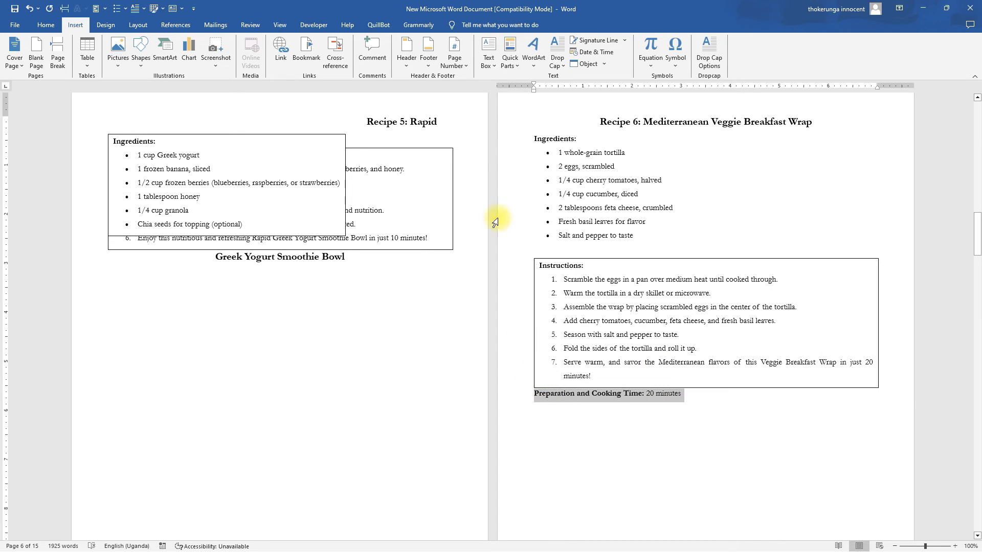
{"action": "left_click", "coordinate": [489, 58]}
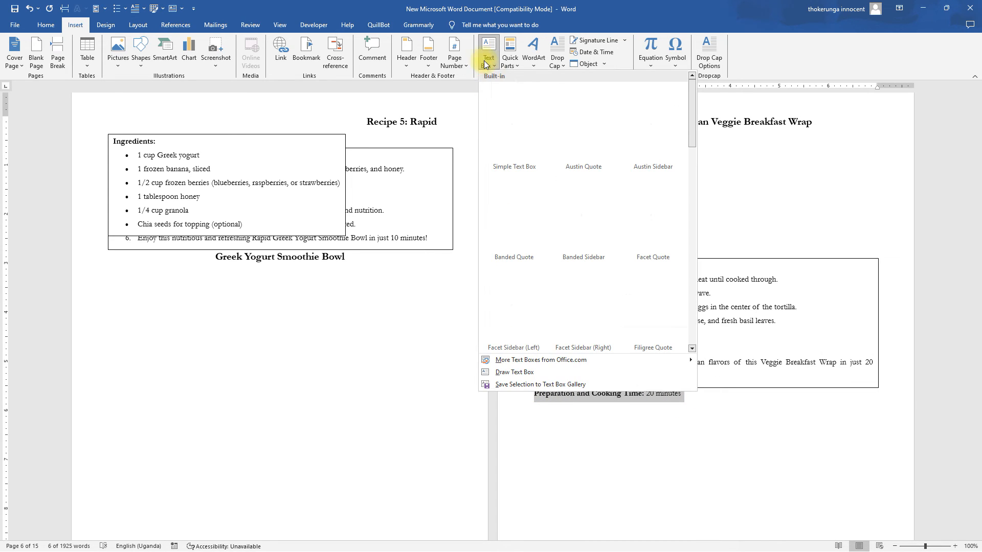
{"action": "left_click", "coordinate": [512, 372]}
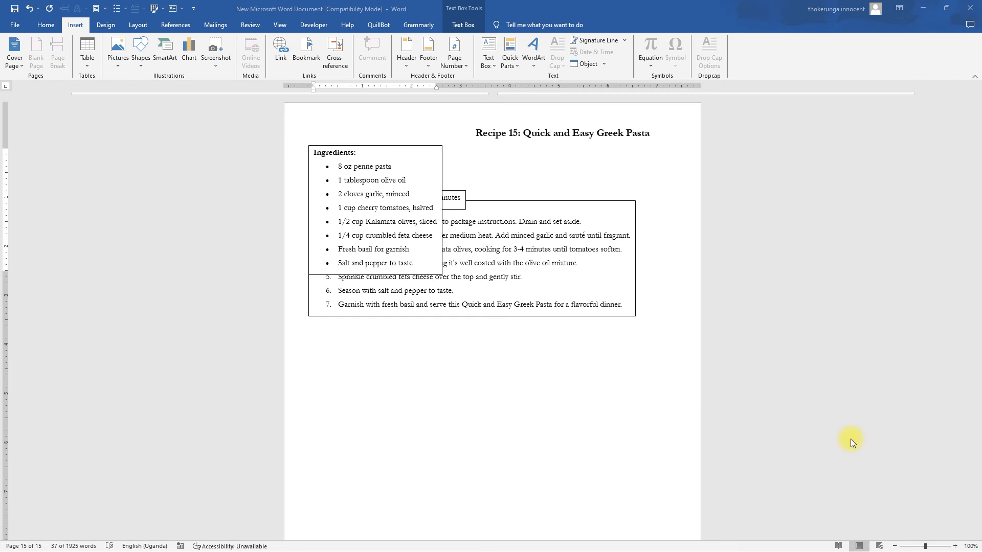
Review the text boxes on the recipe pages from Recipe 15 back to Recipe 1, and return to Recipe 15.
{"action": "scroll", "coordinate": [608, 413], "scroll_direction": "up", "scroll_amount": 2}
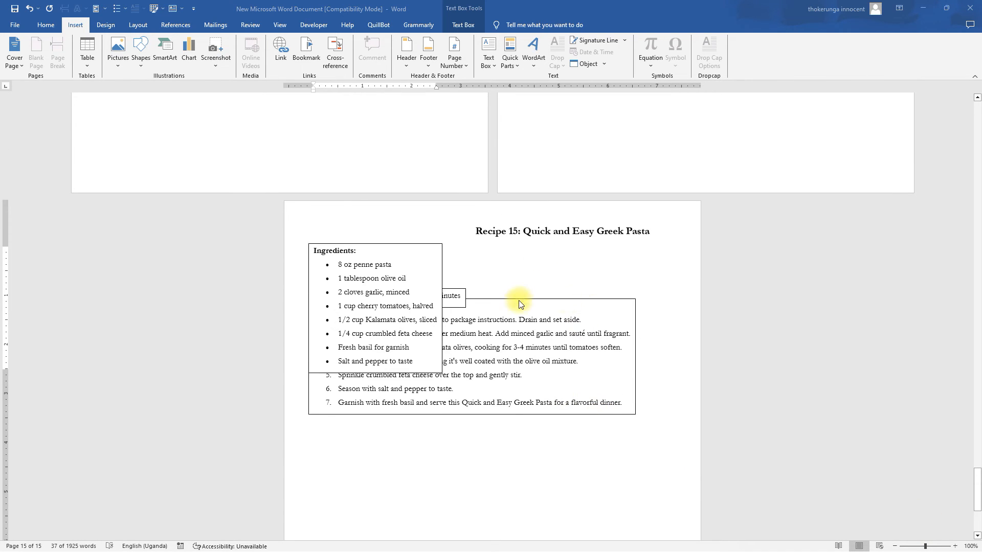
{"action": "scroll", "coordinate": [490, 335], "scroll_direction": "up", "scroll_amount": 12}
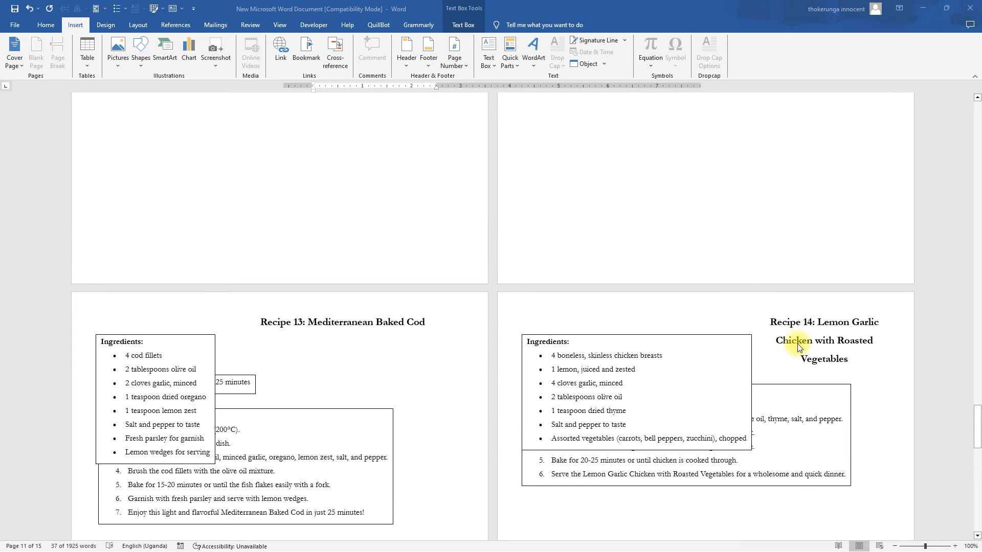
{"action": "scroll", "coordinate": [976, 325], "scroll_direction": "up", "scroll_amount": 3}
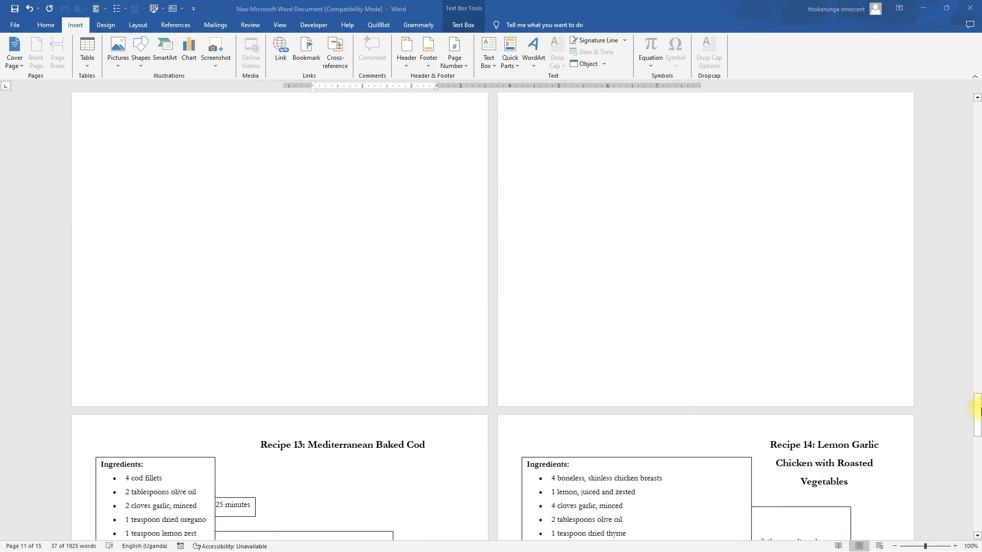
{"action": "left_click_drag", "start_coordinate": [977, 409], "coordinate": [974, 56]}
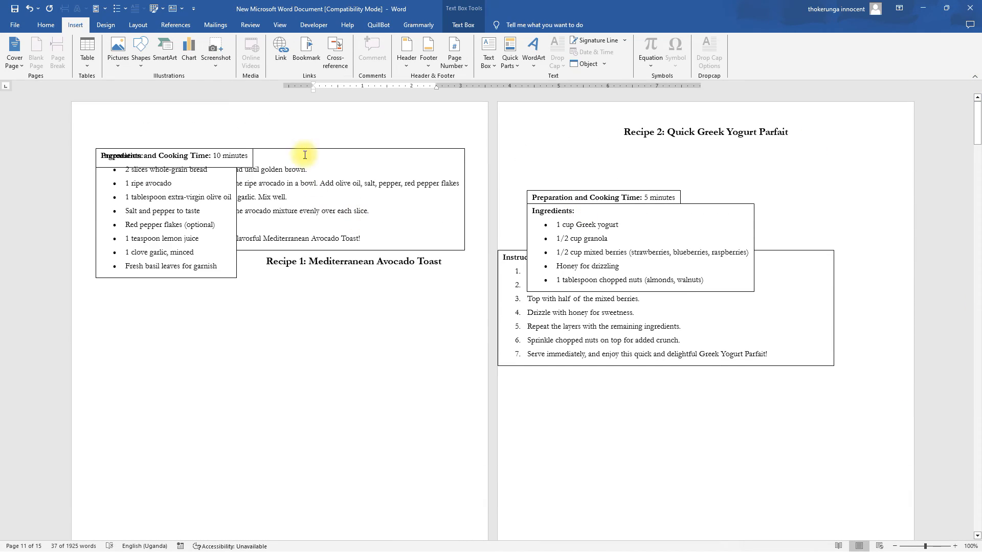
{"action": "scroll", "coordinate": [396, 279], "scroll_direction": "down", "scroll_amount": 12}
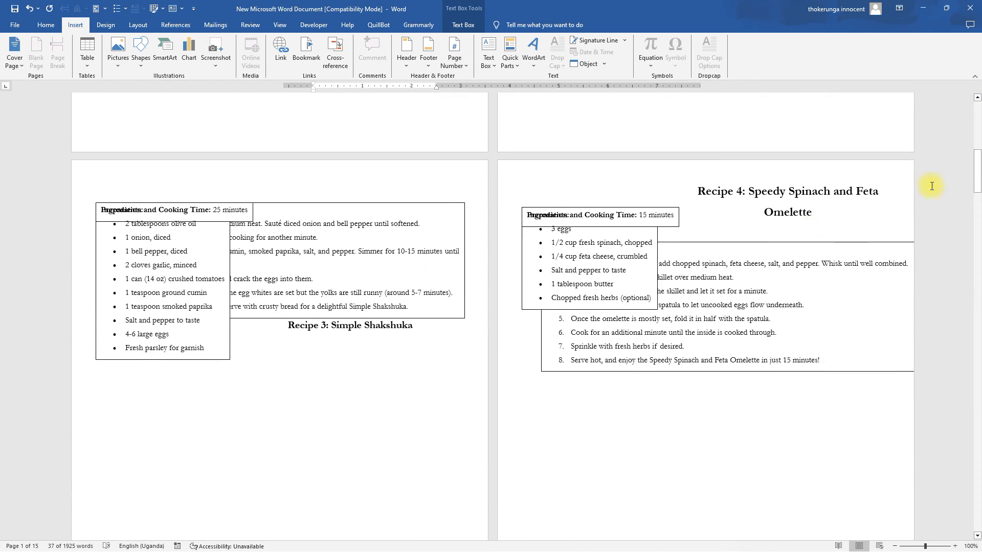
{"action": "left_click_drag", "start_coordinate": [974, 169], "coordinate": [975, 532]}
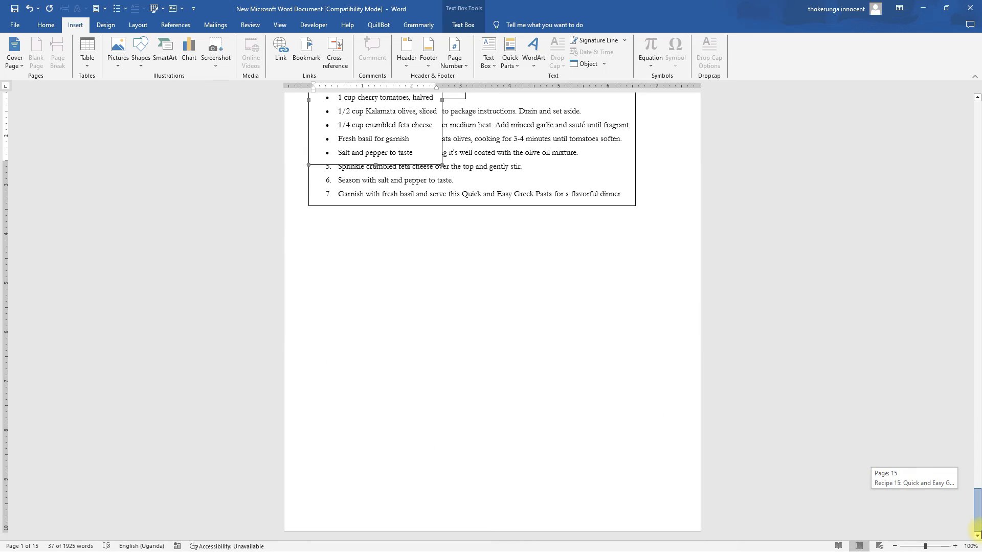
{"action": "scroll", "coordinate": [617, 369], "scroll_direction": "up", "scroll_amount": 7}
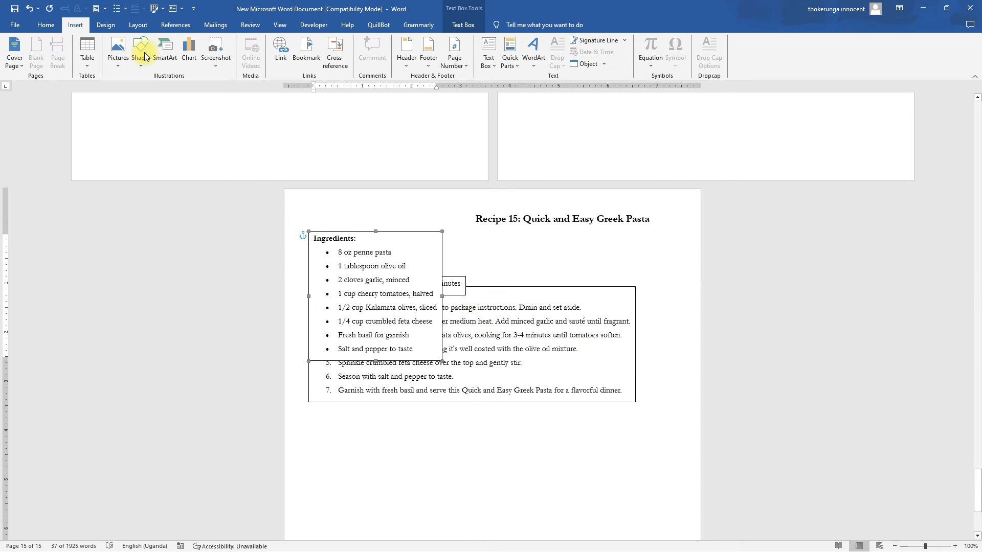
Place the cursor in the body of the Recipe 15 page and look through the preset page margins.
{"action": "left_click", "coordinate": [136, 26]}
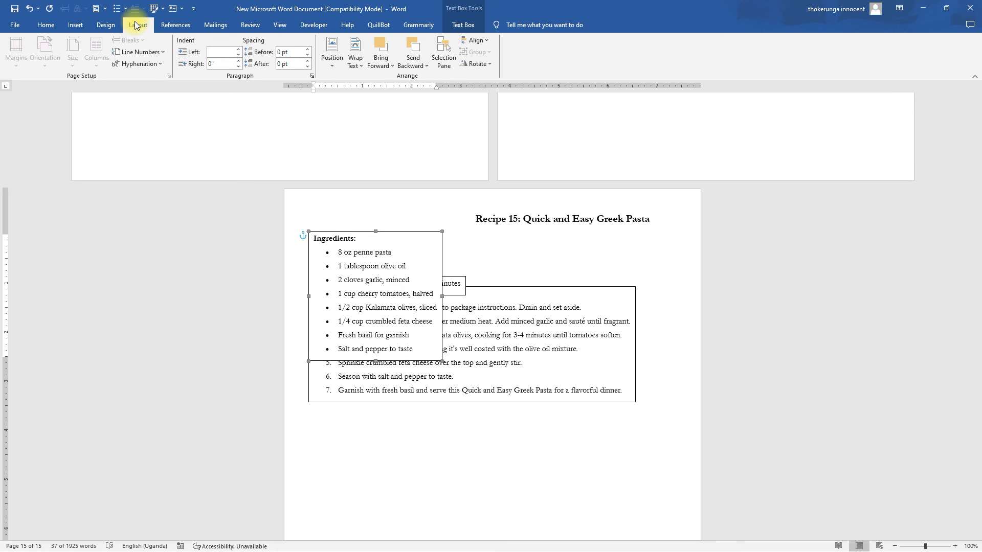
{"action": "left_click", "coordinate": [469, 441]}
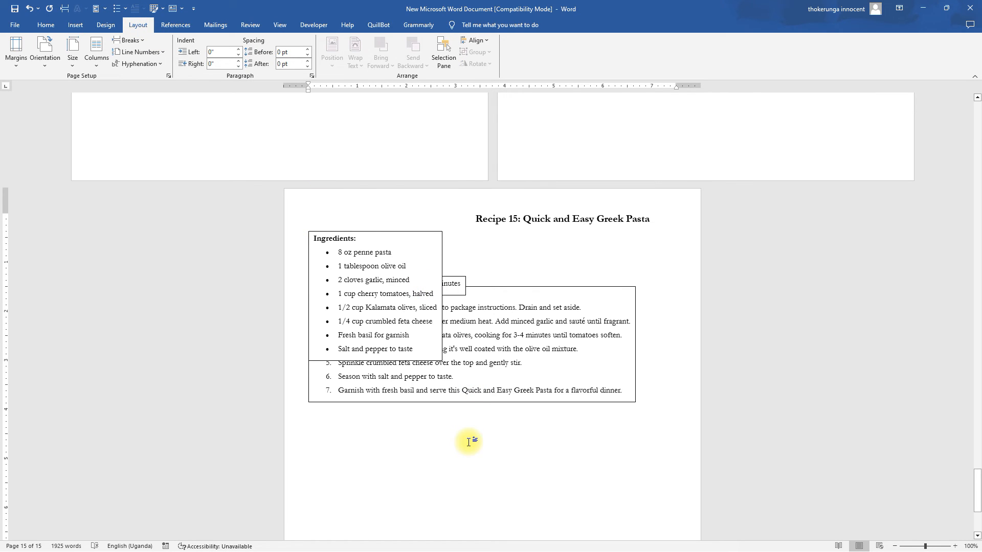
{"action": "left_click", "coordinate": [17, 63]}
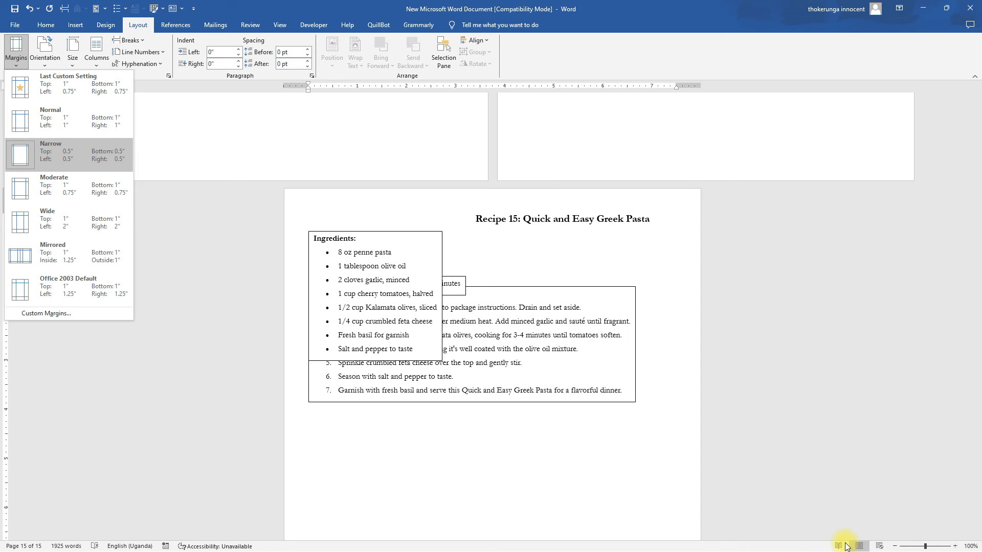
{"action": "left_click", "coordinate": [875, 542]}
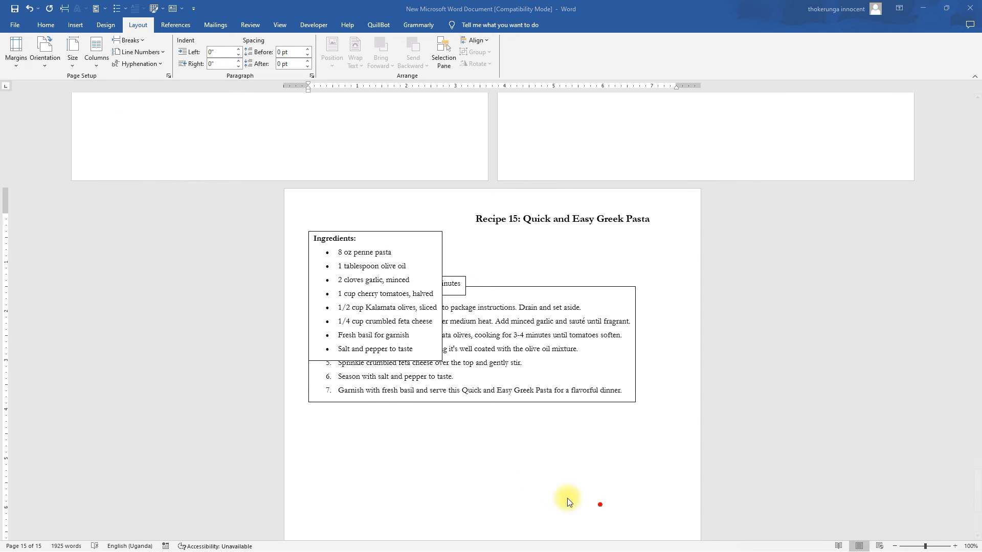
{"action": "mouse_move", "coordinate": [387, 412]}
{"action": "left_mouse_down"}
{"action": "mouse_move", "coordinate": [407, 465]}
{"action": "mouse_move", "coordinate": [386, 430]}
{"action": "left_mouse_up"}
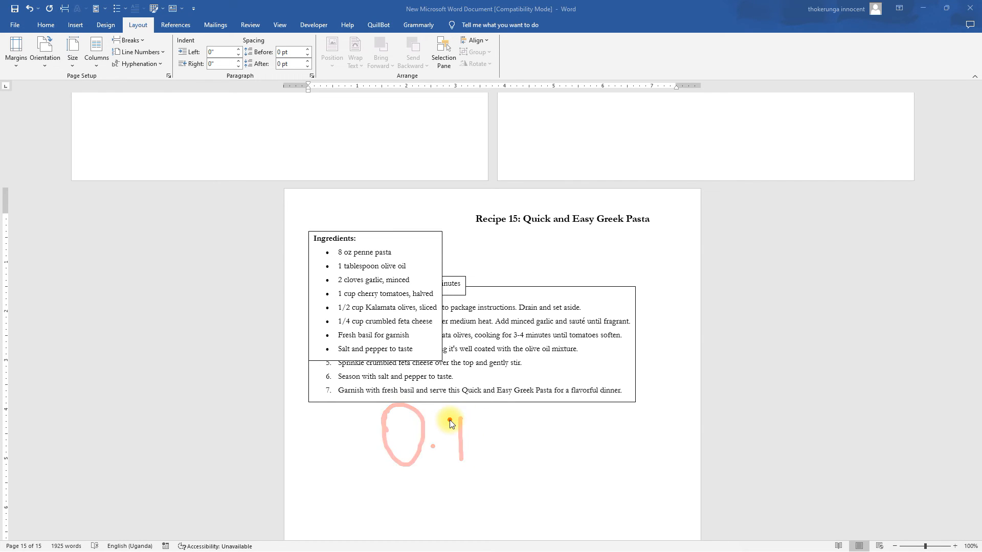
{"action": "left_click_drag", "start_coordinate": [457, 419], "coordinate": [478, 419]}
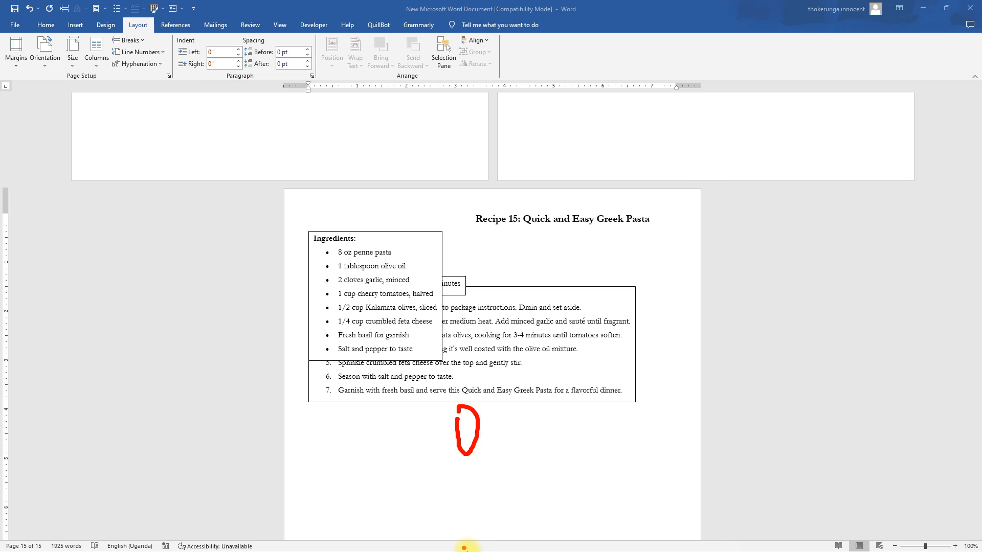
Switch to the margin requirements image TYBHFB.JPG in Photos and examine the inside and with-bleed outside margins for 24 to 150 pages.
{"action": "left_click", "coordinate": [924, 539]}
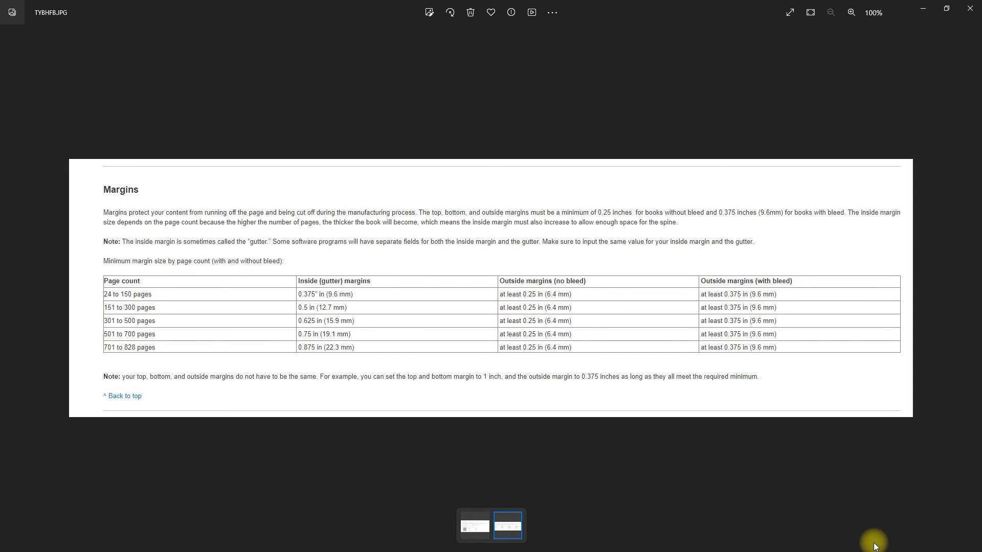
{"action": "key", "text": "ctrl+2"}
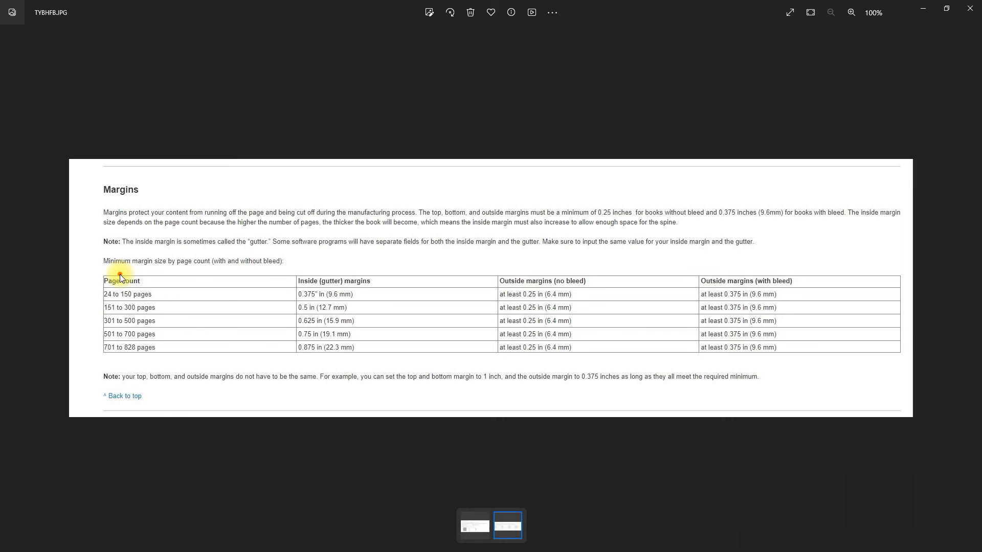
{"action": "mouse_move", "coordinate": [119, 274]}
{"action": "left_mouse_down"}
{"action": "mouse_move", "coordinate": [91, 305]}
{"action": "mouse_move", "coordinate": [127, 273]}
{"action": "left_mouse_up"}
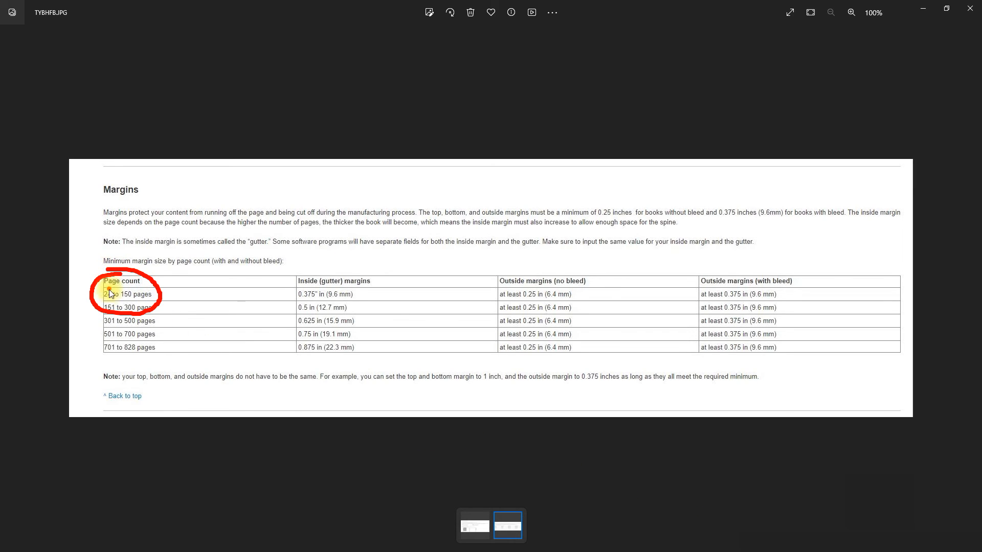
{"action": "left_click_drag", "start_coordinate": [112, 306], "coordinate": [138, 306]}
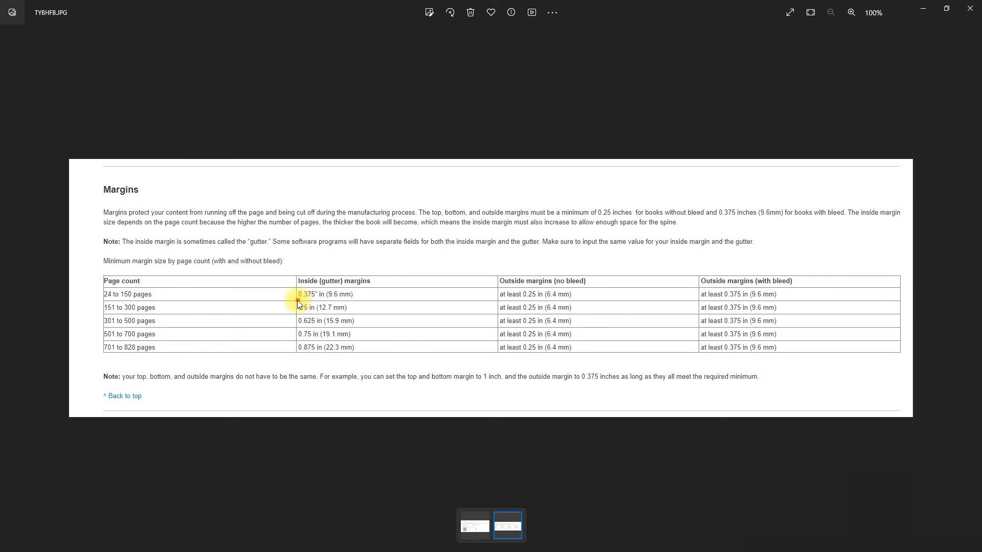
{"action": "left_click_drag", "start_coordinate": [298, 301], "coordinate": [313, 305]}
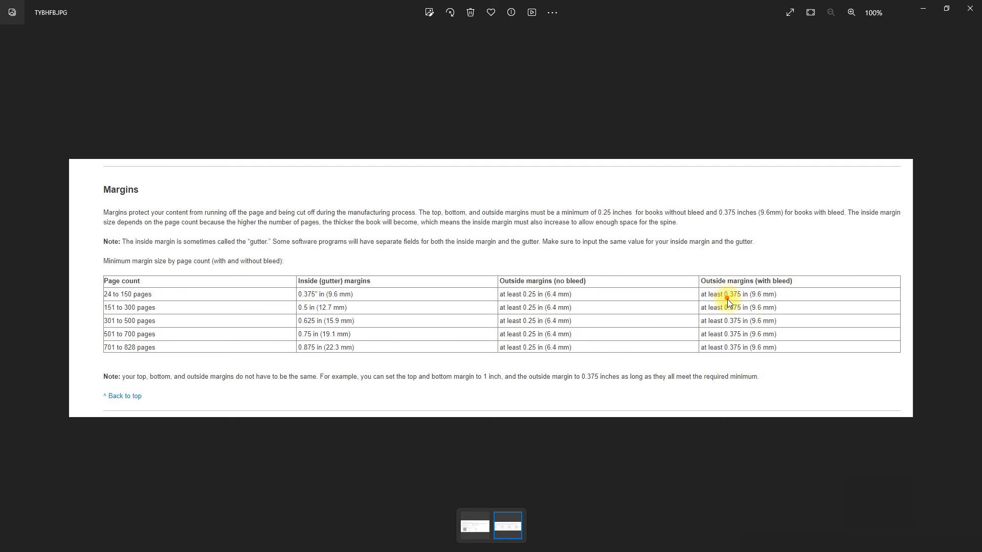
{"action": "left_click_drag", "start_coordinate": [724, 303], "coordinate": [743, 304]}
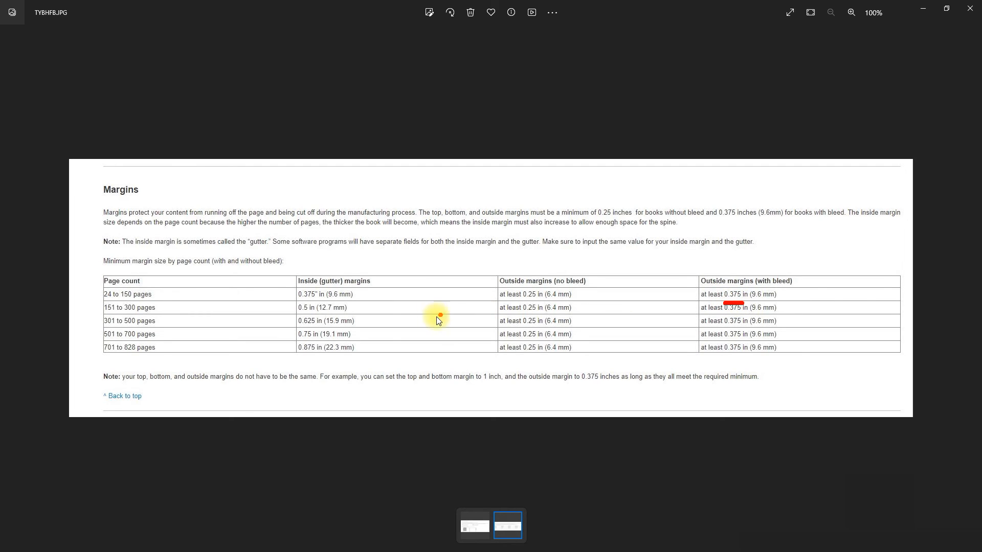
{"action": "left_click_drag", "start_coordinate": [295, 304], "coordinate": [326, 304]}
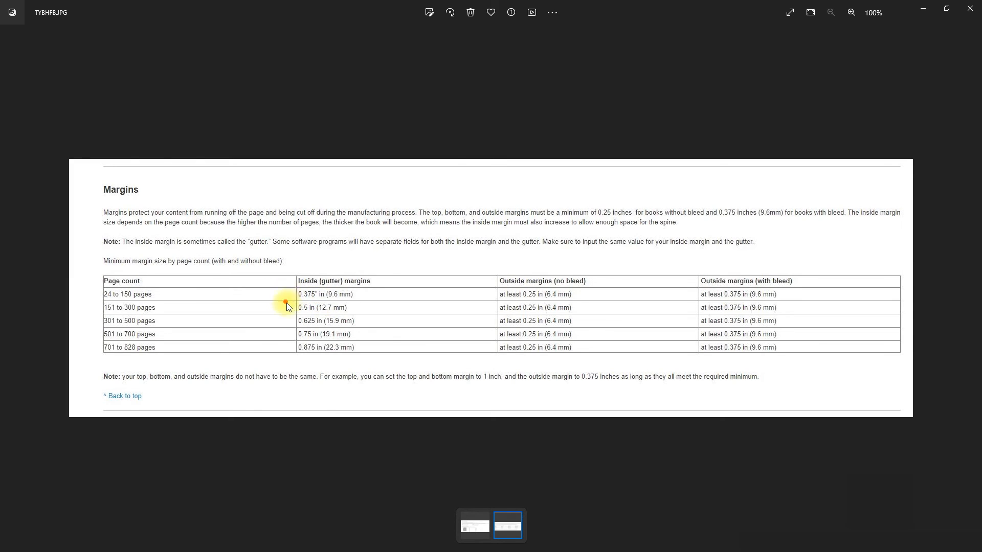
{"action": "left_click_drag", "start_coordinate": [318, 290], "coordinate": [312, 273]}
{"action": "left_click_drag", "start_coordinate": [711, 244], "coordinate": [708, 259]}
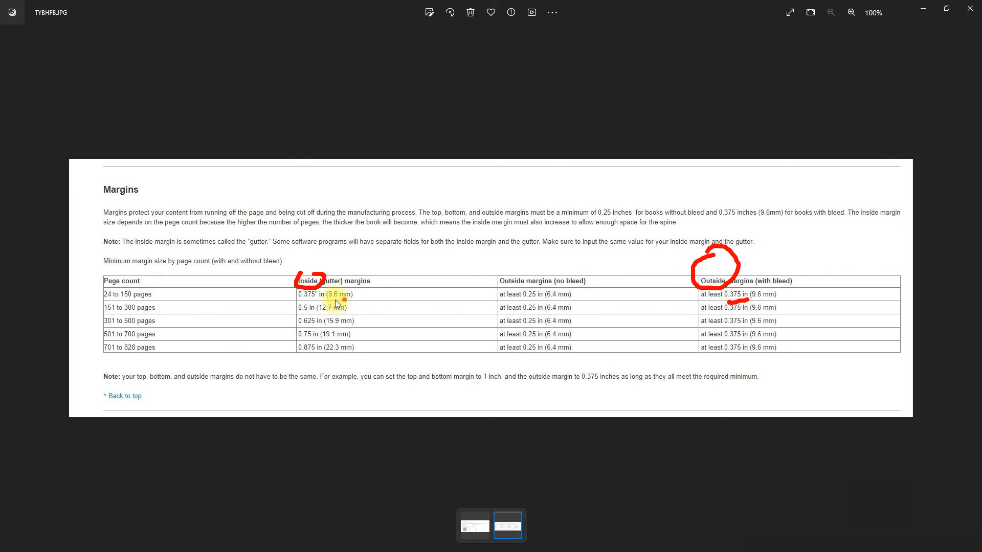
{"action": "left_click_drag", "start_coordinate": [302, 302], "coordinate": [332, 300]}
Compare the inside margins with the outside margins (with bleed) for the page counts from 151 pages upward.
{"action": "left_click_drag", "start_coordinate": [115, 315], "coordinate": [124, 315]}
{"action": "left_click_drag", "start_coordinate": [296, 315], "coordinate": [320, 313]}
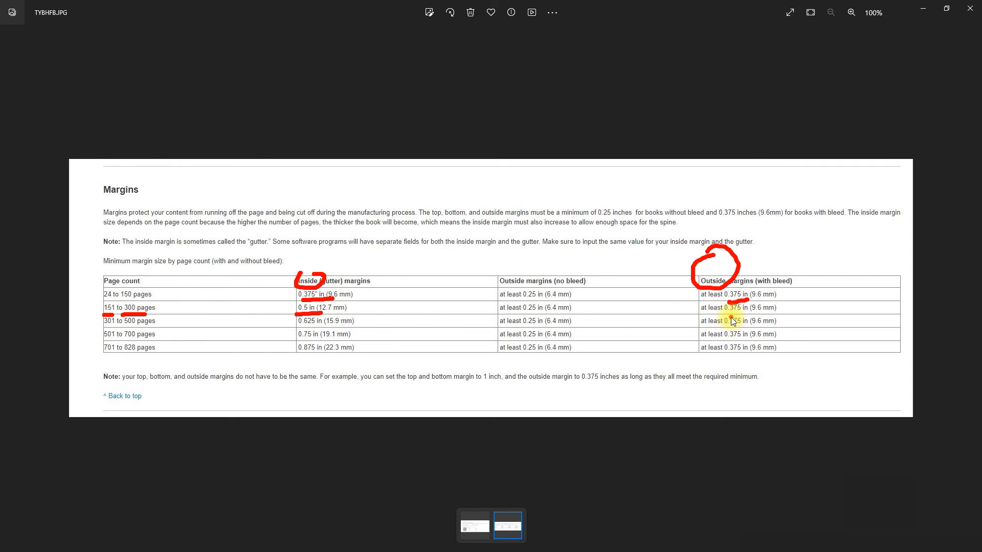
{"action": "left_click_drag", "start_coordinate": [726, 316], "coordinate": [744, 314]}
{"action": "left_click", "coordinate": [351, 319]}
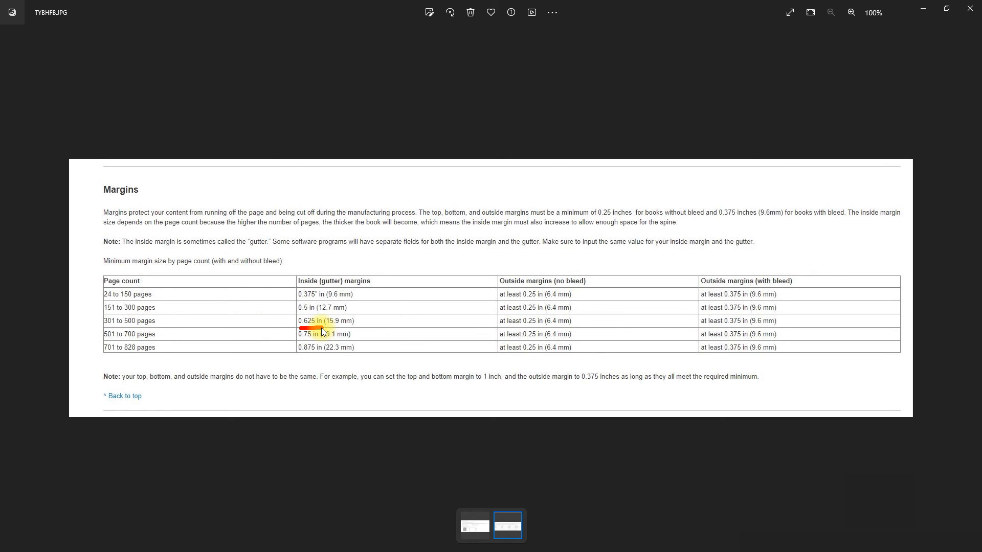
{"action": "left_click_drag", "start_coordinate": [724, 331], "coordinate": [763, 324]}
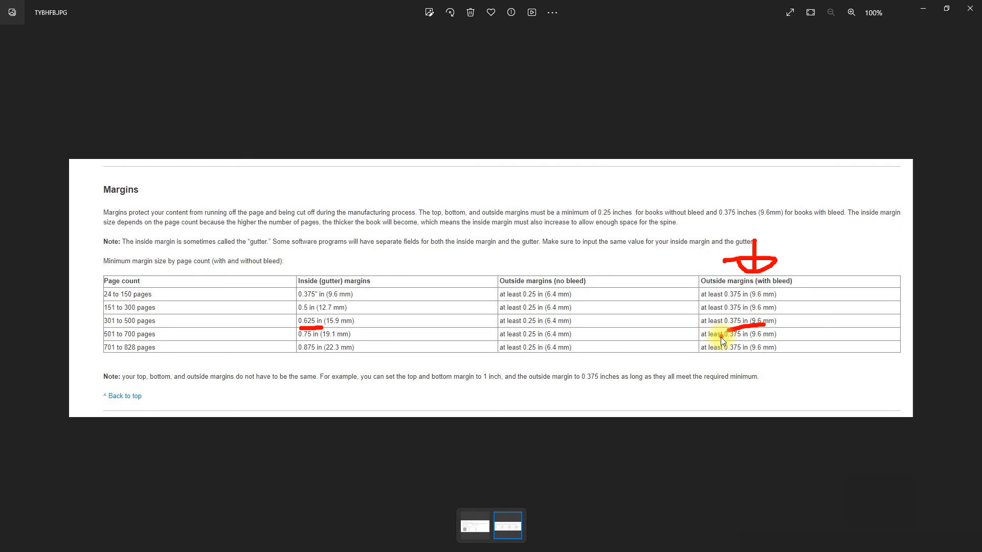
{"action": "mouse_move", "coordinate": [695, 257]}
{"action": "left_mouse_down"}
{"action": "mouse_move", "coordinate": [695, 371]}
{"action": "mouse_move", "coordinate": [810, 354]}
{"action": "mouse_move", "coordinate": [721, 260]}
{"action": "mouse_move", "coordinate": [688, 262]}
{"action": "left_mouse_up"}
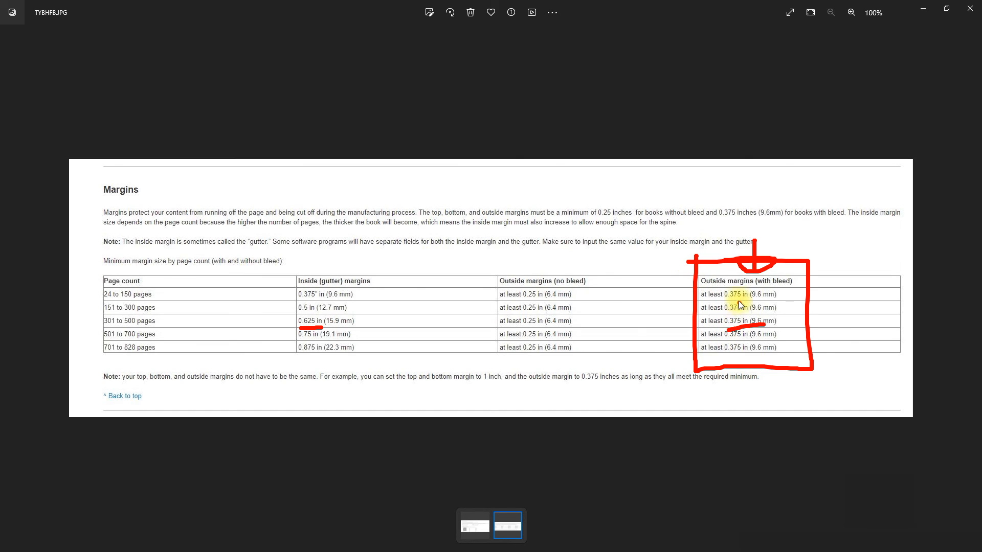
{"action": "mouse_move", "coordinate": [734, 285]}
{"action": "left_mouse_down"}
{"action": "mouse_move", "coordinate": [737, 349]}
{"action": "mouse_move", "coordinate": [743, 339]}
{"action": "mouse_move", "coordinate": [728, 336]}
{"action": "left_mouse_up"}
{"action": "left_click", "coordinate": [605, 352]}
{"action": "left_click", "coordinate": [313, 290]}
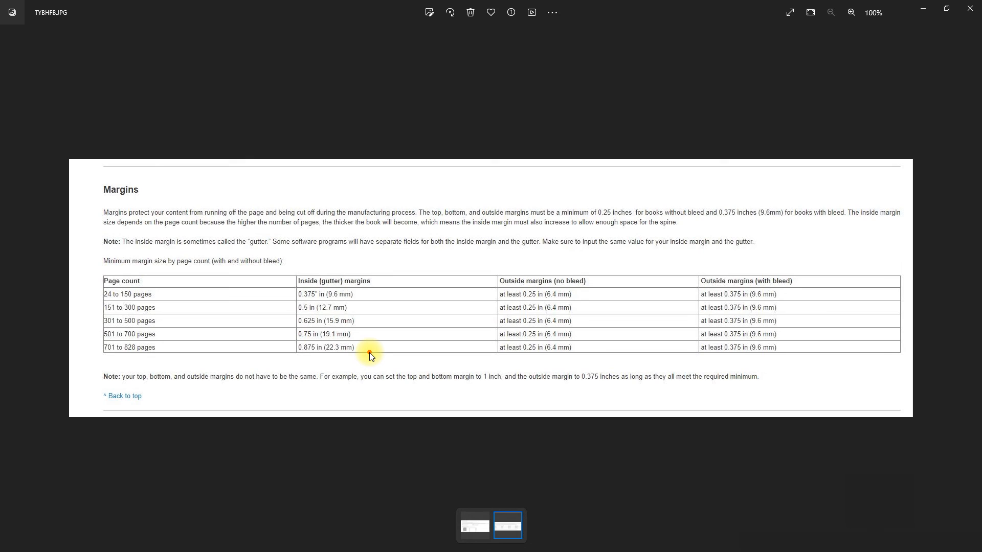
Compare the inside (gutter) margins column with the outside margins (with bleed) column of the margin requirements table.
{"action": "mouse_move", "coordinate": [309, 266]}
{"action": "left_mouse_down"}
{"action": "mouse_move", "coordinate": [401, 368]}
{"action": "mouse_move", "coordinate": [274, 259]}
{"action": "left_mouse_up"}
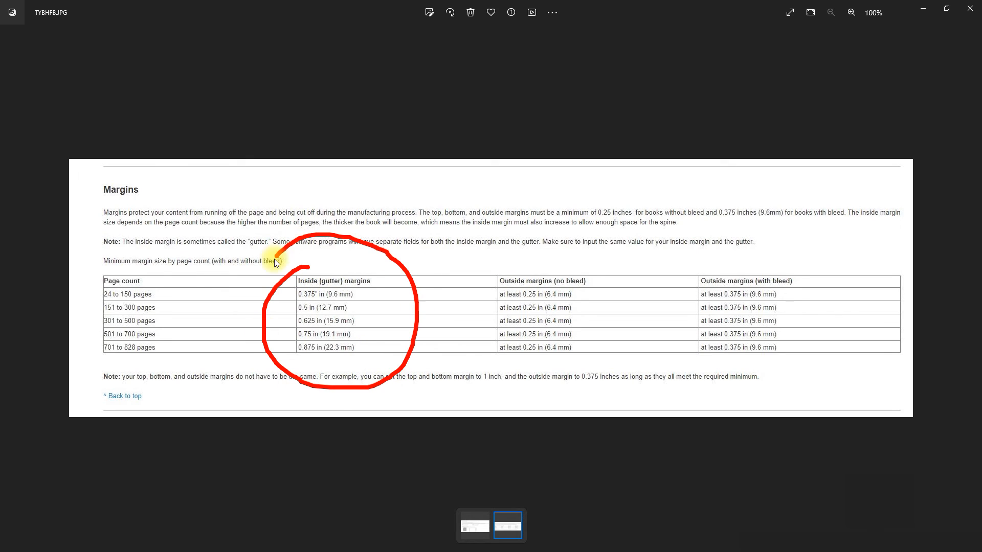
{"action": "mouse_move", "coordinate": [760, 244]}
{"action": "left_mouse_down"}
{"action": "mouse_move", "coordinate": [674, 311]}
{"action": "mouse_move", "coordinate": [818, 306]}
{"action": "left_mouse_up"}
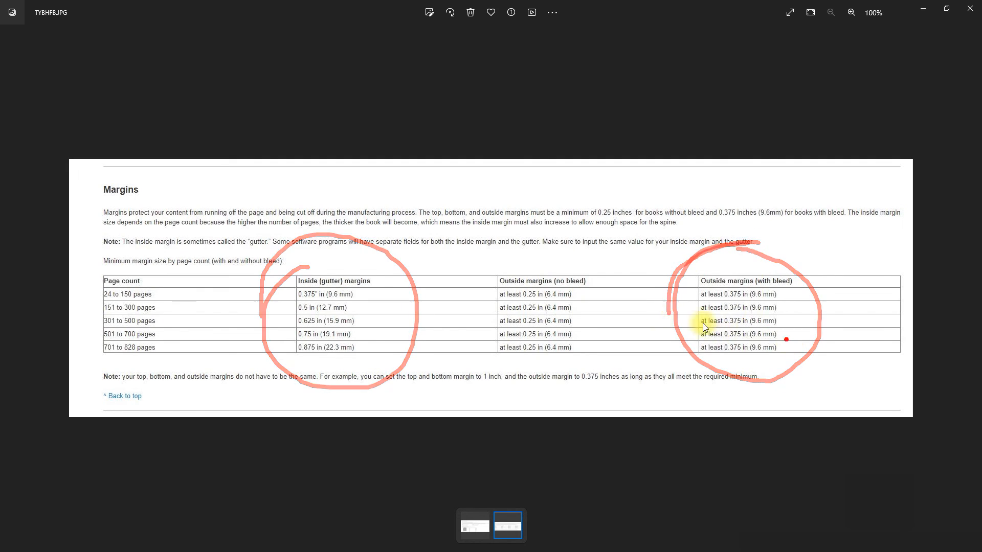
{"action": "left_click_drag", "start_coordinate": [506, 302], "coordinate": [530, 301]}
{"action": "left_click_drag", "start_coordinate": [710, 302], "coordinate": [741, 302]}
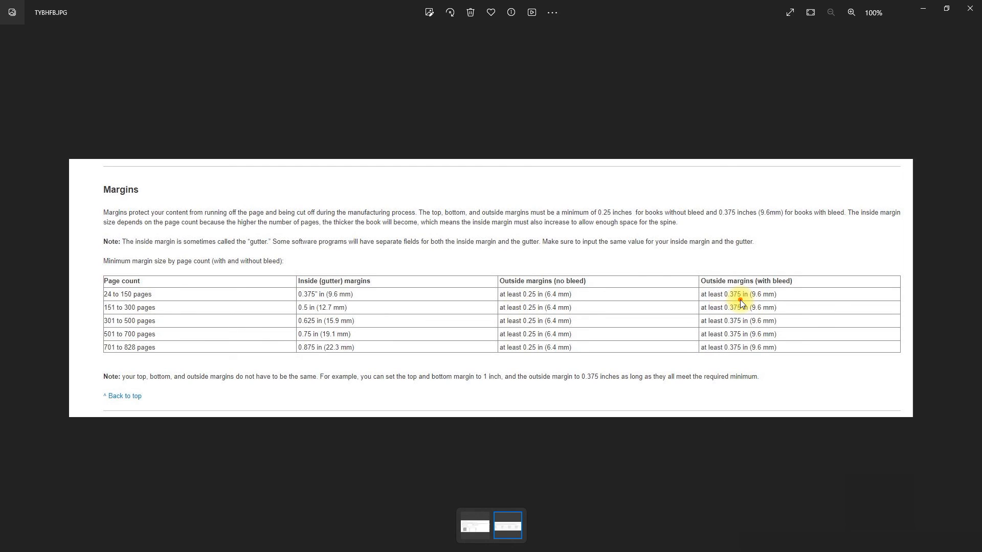
Check outside margins of 0.4 and 0.5 inches against the with-bleed minimum in the table.
{"action": "left_click_drag", "start_coordinate": [738, 266], "coordinate": [720, 233]}
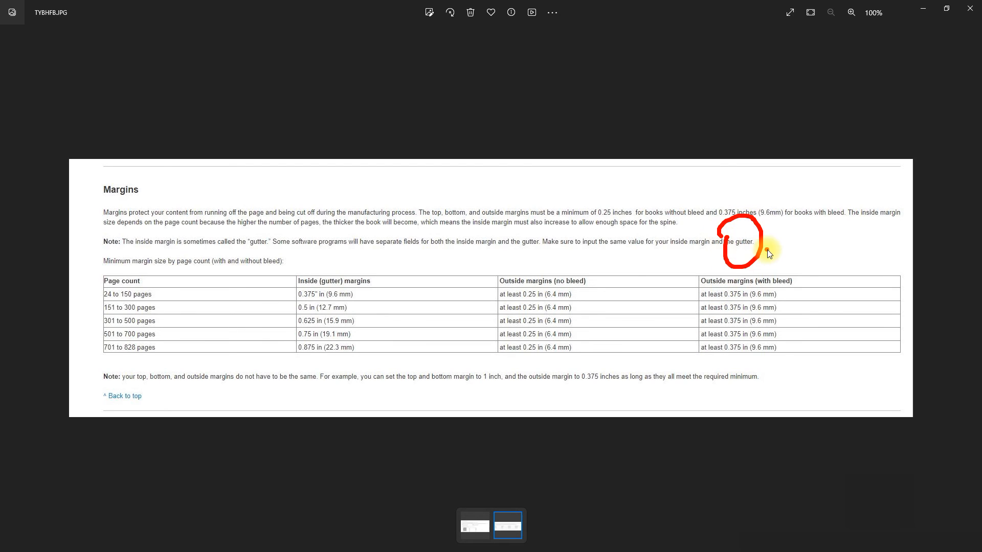
{"action": "left_click", "coordinate": [767, 251]}
{"action": "mouse_move", "coordinate": [792, 221]}
{"action": "left_mouse_down"}
{"action": "mouse_move", "coordinate": [781, 246]}
{"action": "mouse_move", "coordinate": [839, 250]}
{"action": "left_mouse_up"}
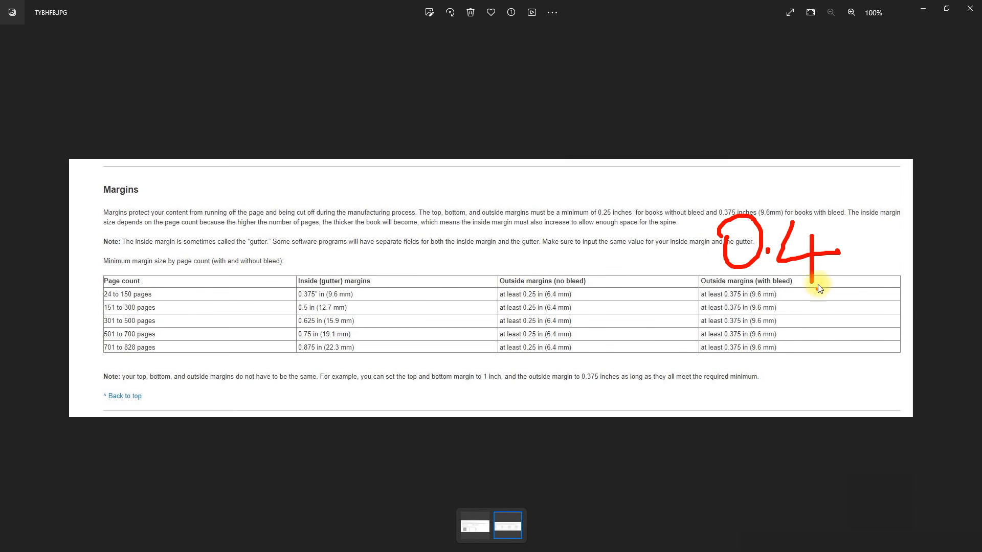
{"action": "left_click_drag", "start_coordinate": [754, 161], "coordinate": [756, 183]}
{"action": "left_click", "coordinate": [783, 158]}
{"action": "left_click_drag", "start_coordinate": [825, 133], "coordinate": [832, 181]}
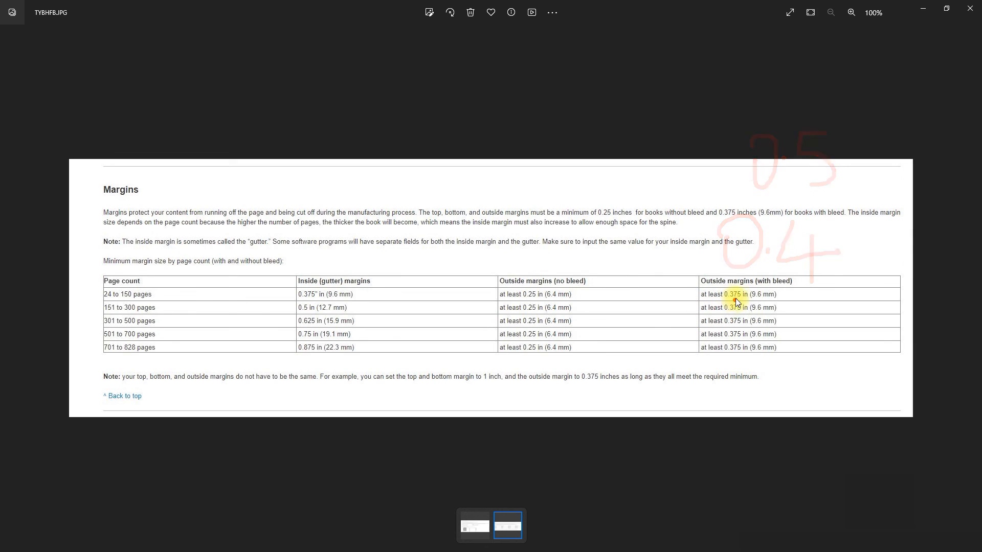
Check smaller outside margins such as 0.2 and 0.29 inches against the with-bleed minimum.
{"action": "mouse_move", "coordinate": [683, 152]}
{"action": "left_mouse_down"}
{"action": "mouse_move", "coordinate": [700, 197]}
{"action": "mouse_move", "coordinate": [658, 177]}
{"action": "left_mouse_up"}
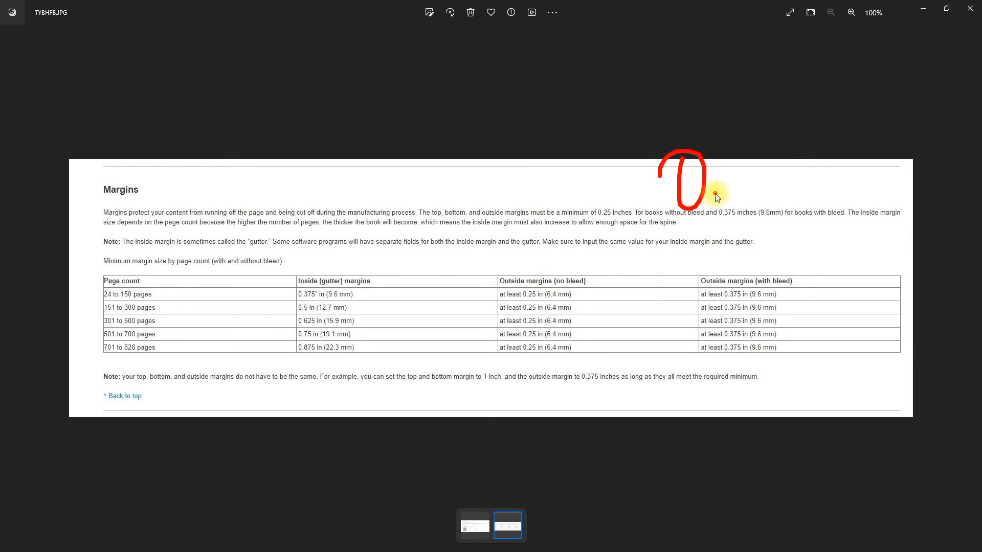
{"action": "left_click_drag", "start_coordinate": [716, 157], "coordinate": [726, 190]}
{"action": "mouse_move", "coordinate": [716, 156]}
{"action": "left_mouse_down"}
{"action": "mouse_move", "coordinate": [730, 160]}
{"action": "mouse_move", "coordinate": [732, 206]}
{"action": "left_mouse_up"}
{"action": "left_click_drag", "start_coordinate": [743, 149], "coordinate": [767, 195]}
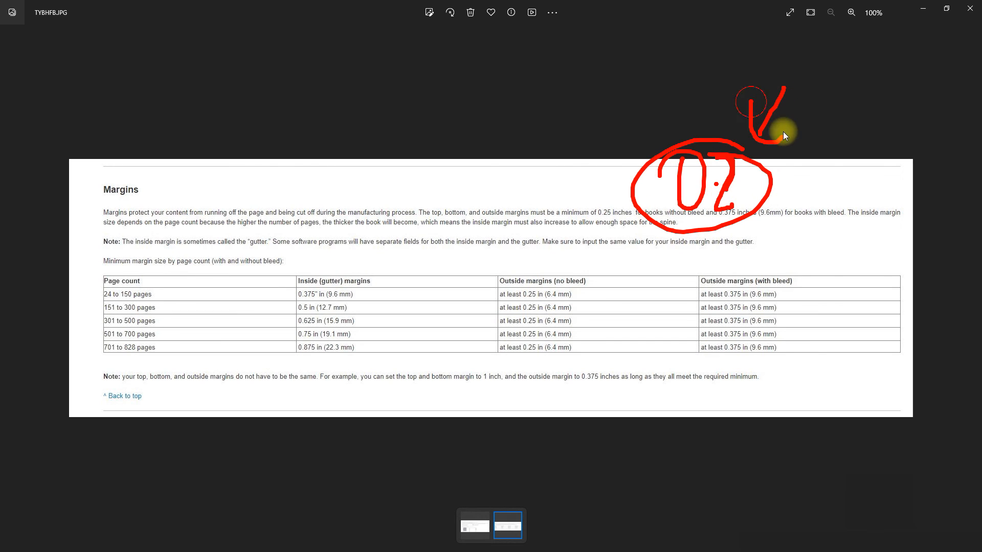
{"action": "left_click_drag", "start_coordinate": [783, 134], "coordinate": [737, 122]}
{"action": "mouse_move", "coordinate": [796, 203]}
{"action": "left_mouse_down"}
{"action": "mouse_move", "coordinate": [850, 262]}
{"action": "mouse_move", "coordinate": [862, 253]}
{"action": "left_mouse_up"}
{"action": "left_click", "coordinate": [821, 233]}
{"action": "left_click_drag", "start_coordinate": [890, 209], "coordinate": [886, 266]}
{"action": "mouse_move", "coordinate": [894, 136]}
{"action": "left_mouse_down"}
{"action": "mouse_move", "coordinate": [864, 203]}
{"action": "mouse_move", "coordinate": [884, 178]}
{"action": "mouse_move", "coordinate": [855, 201]}
{"action": "left_mouse_up"}
{"action": "mouse_move", "coordinate": [812, 363]}
{"action": "left_mouse_down"}
{"action": "mouse_move", "coordinate": [816, 395]}
{"action": "mouse_move", "coordinate": [809, 380]}
{"action": "left_mouse_up"}
{"action": "left_click", "coordinate": [843, 372]}
{"action": "left_click_drag", "start_coordinate": [856, 326], "coordinate": [856, 390]}
{"action": "mouse_move", "coordinate": [873, 340]}
{"action": "left_mouse_down"}
{"action": "mouse_move", "coordinate": [892, 353]}
{"action": "mouse_move", "coordinate": [916, 308]}
{"action": "mouse_move", "coordinate": [789, 443]}
{"action": "mouse_move", "coordinate": [847, 292]}
{"action": "left_mouse_up"}
{"action": "left_click_drag", "start_coordinate": [751, 279], "coordinate": [847, 260]}
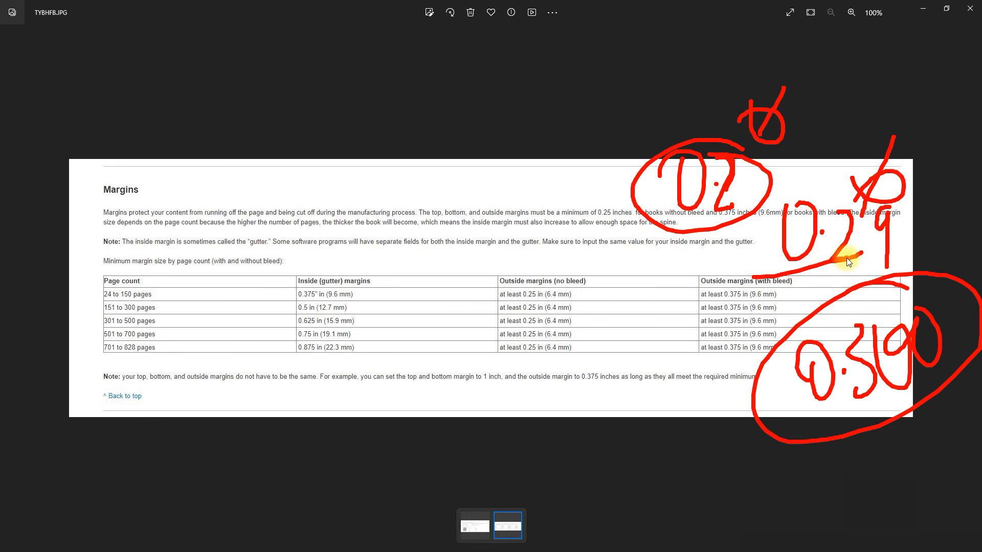
Examine which outside margins from 0.4 inches upward satisfy the with-bleed requirement for each page count.
{"action": "left_click_drag", "start_coordinate": [818, 87], "coordinate": [831, 83]}
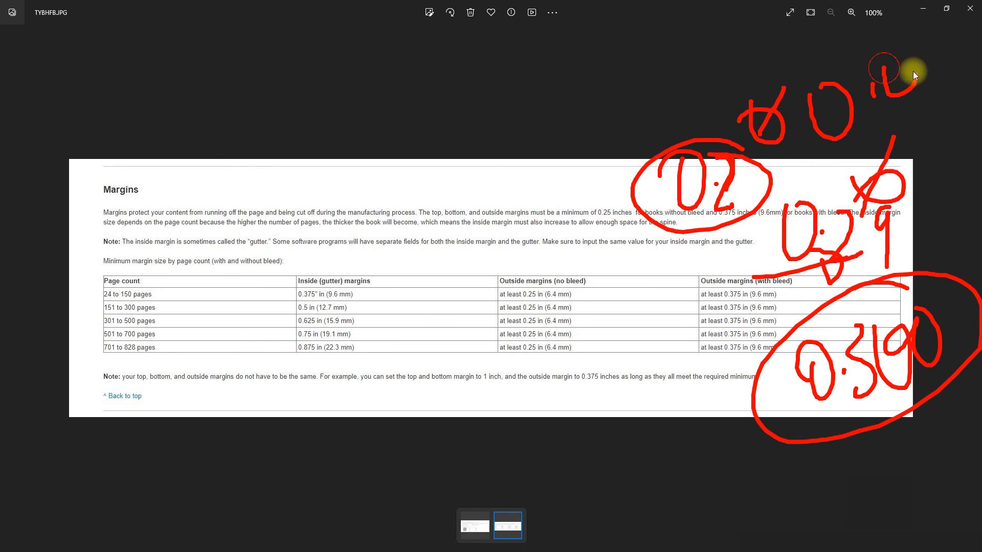
{"action": "left_click_drag", "start_coordinate": [900, 75], "coordinate": [909, 118]}
{"action": "left_click_drag", "start_coordinate": [864, 148], "coordinate": [887, 163]}
{"action": "mouse_move", "coordinate": [876, 145]}
{"action": "left_mouse_down"}
{"action": "mouse_move", "coordinate": [892, 140]}
{"action": "mouse_move", "coordinate": [915, 150]}
{"action": "left_mouse_up"}
{"action": "left_click_drag", "start_coordinate": [874, 193], "coordinate": [902, 195]}
{"action": "mouse_move", "coordinate": [906, 184]}
{"action": "left_mouse_down"}
{"action": "mouse_move", "coordinate": [932, 178]}
{"action": "mouse_move", "coordinate": [920, 190]}
{"action": "left_mouse_up"}
{"action": "mouse_move", "coordinate": [802, 4]}
{"action": "left_mouse_down"}
{"action": "mouse_move", "coordinate": [952, 121]}
{"action": "mouse_move", "coordinate": [732, 61]}
{"action": "left_mouse_up"}
{"action": "left_click_drag", "start_coordinate": [598, 137], "coordinate": [684, 189]}
{"action": "left_click_drag", "start_coordinate": [658, 139], "coordinate": [659, 181]}
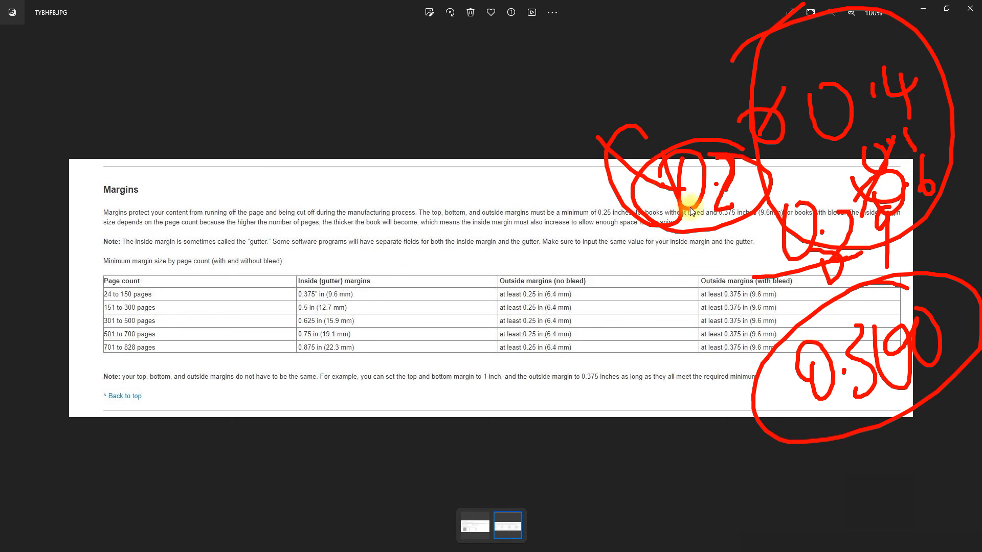
{"action": "left_click_drag", "start_coordinate": [736, 244], "coordinate": [745, 244]}
{"action": "left_click", "coordinate": [696, 332]}
{"action": "left_click_drag", "start_coordinate": [695, 302], "coordinate": [720, 302]}
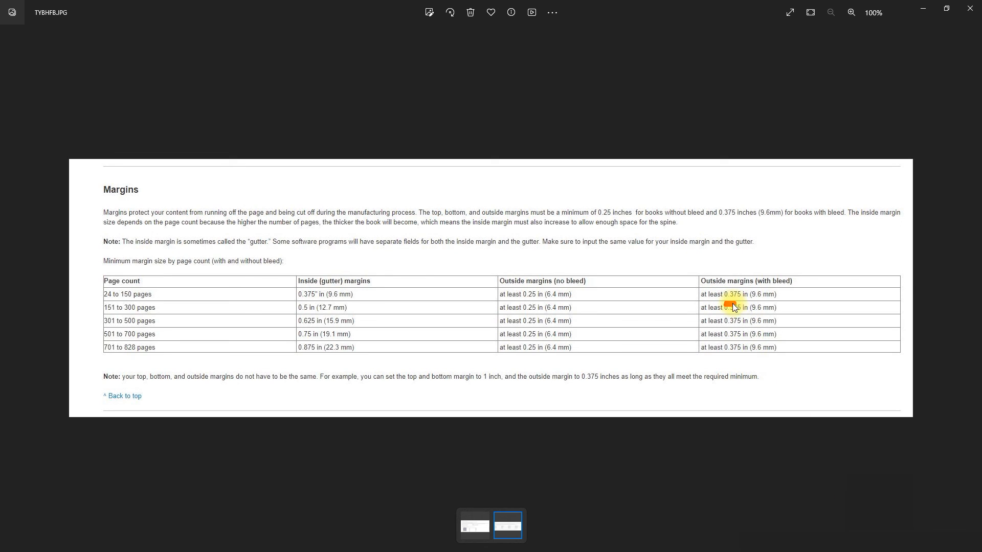
Minimize the margin requirements image, switch back to the Word document and apply the Normal page margins of 1" on every side.
{"action": "left_click", "coordinate": [877, 541]}
{"action": "left_click", "coordinate": [923, 8]}
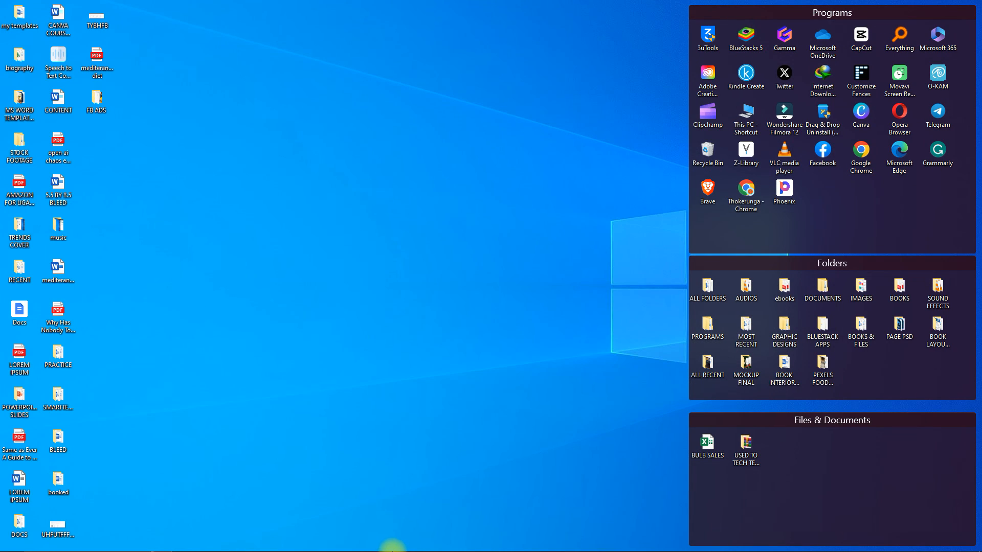
{"action": "left_click", "coordinate": [483, 543]}
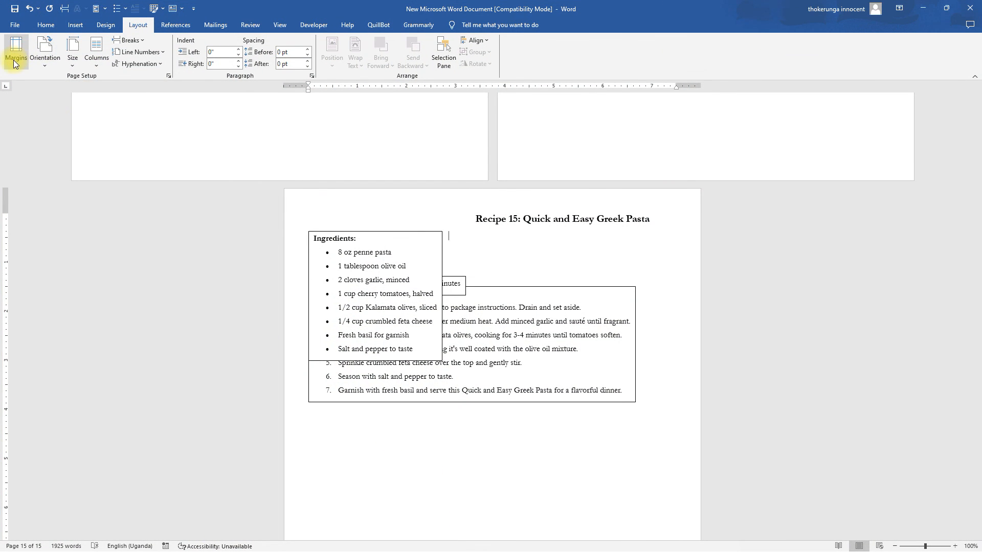
{"action": "left_click", "coordinate": [13, 60]}
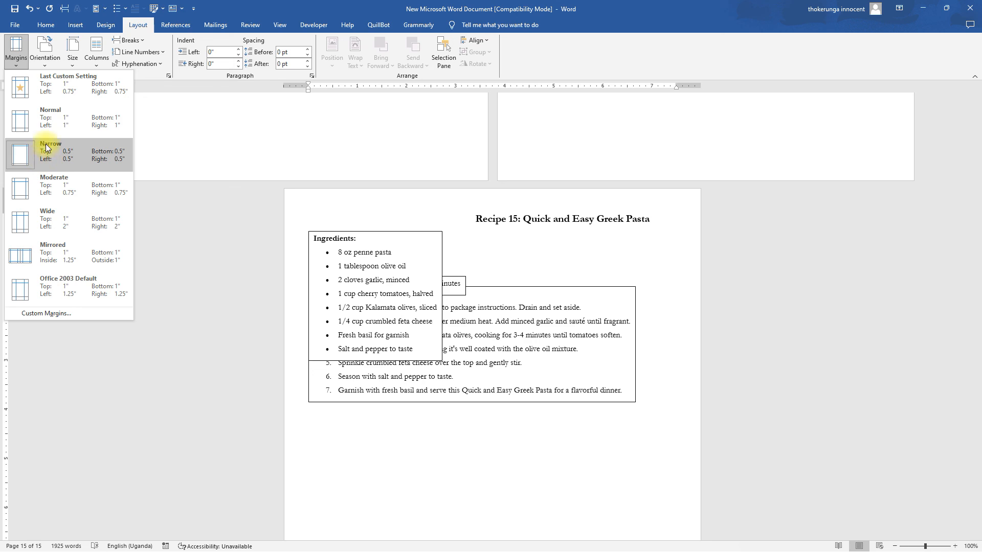
{"action": "left_click", "coordinate": [56, 115]}
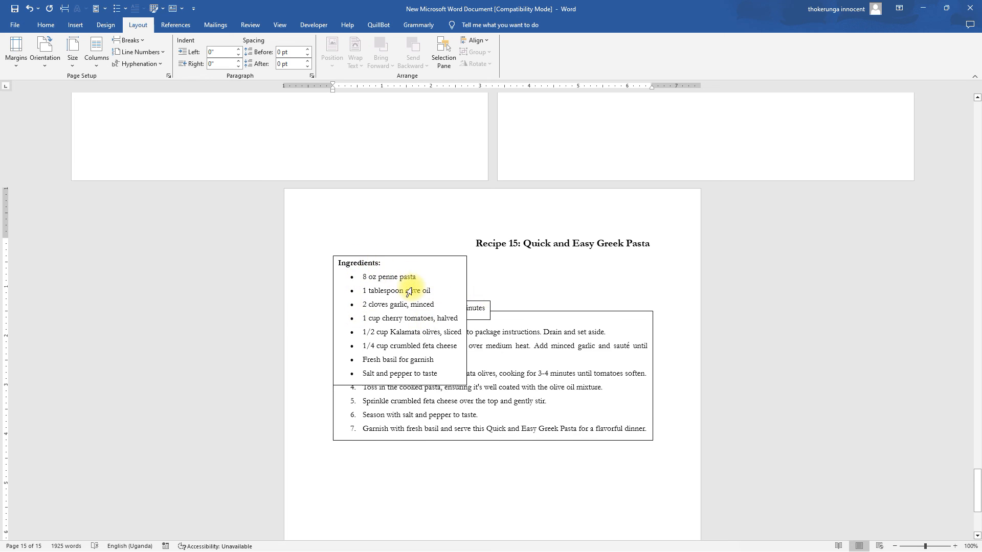
Examine how the text boxes and titles sit within the Normal margins on the pages from Recipe 15 back to Recipe 1.
{"action": "scroll", "coordinate": [409, 291], "scroll_direction": "up", "scroll_amount": 12}
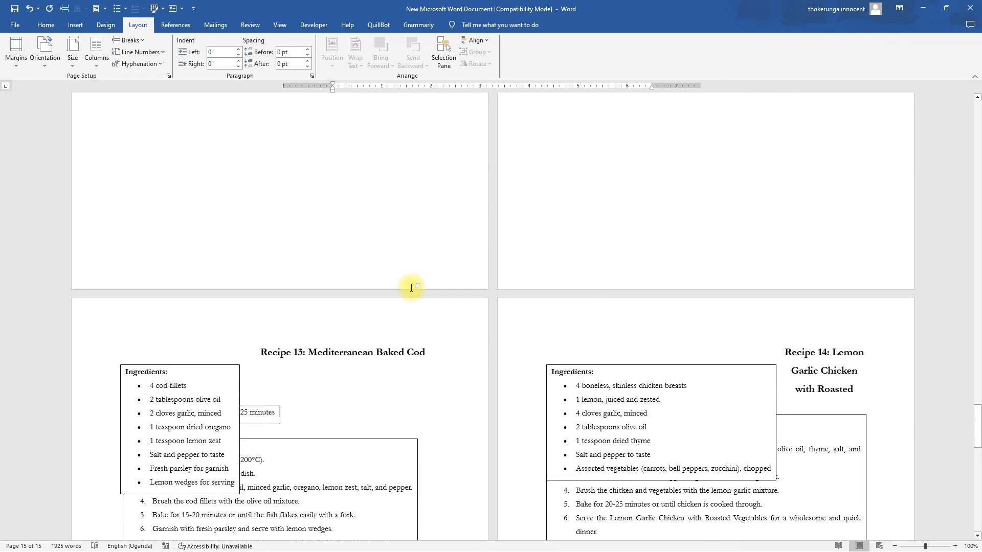
{"action": "scroll", "coordinate": [411, 287], "scroll_direction": "up", "scroll_amount": 12}
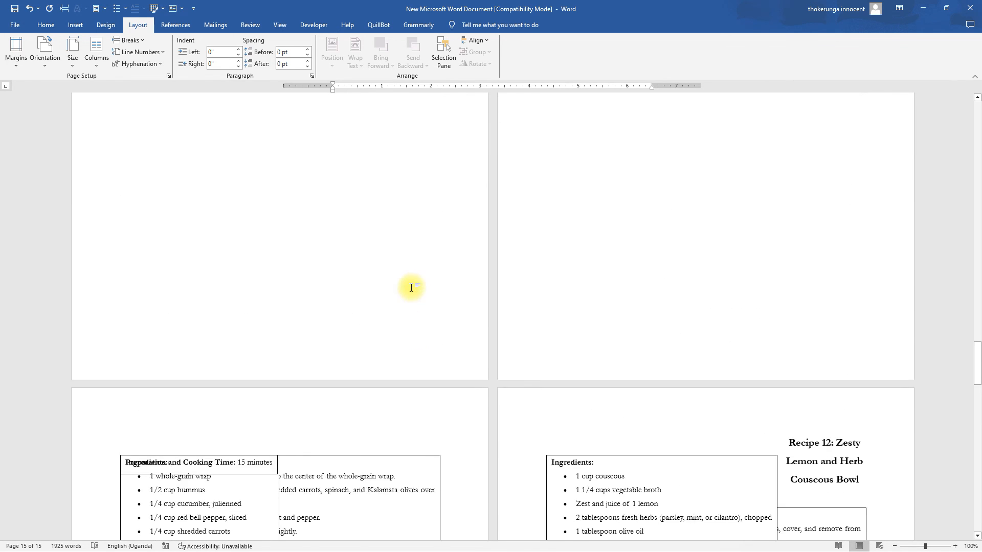
{"action": "scroll", "coordinate": [411, 287], "scroll_direction": "up", "scroll_amount": 15}
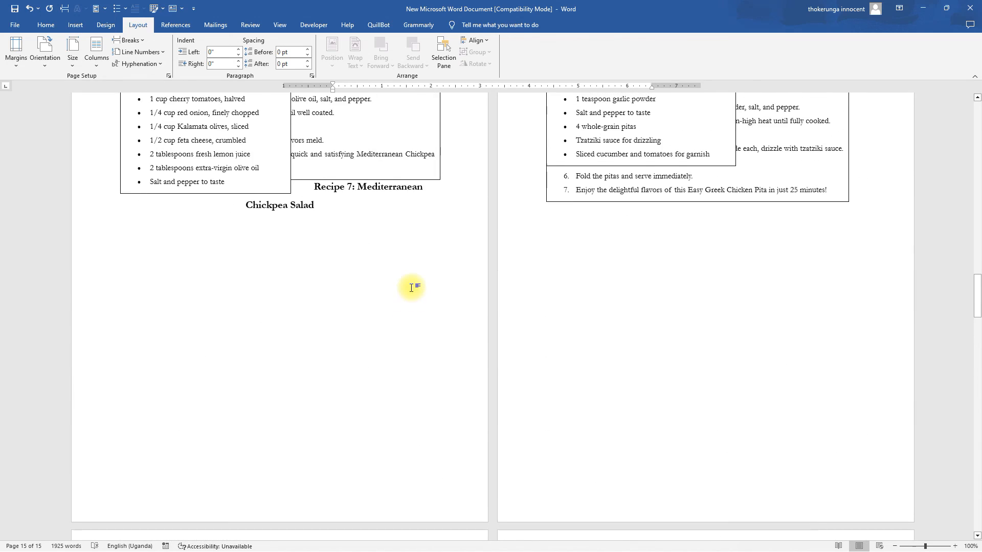
{"action": "scroll", "coordinate": [411, 287], "scroll_direction": "up", "scroll_amount": 10}
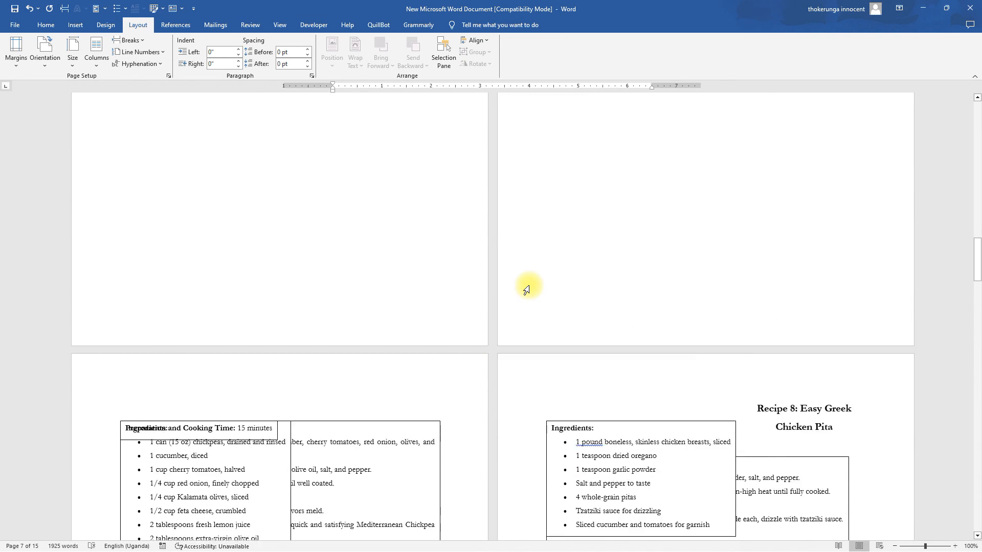
{"action": "scroll", "coordinate": [526, 290], "scroll_direction": "up", "scroll_amount": 15}
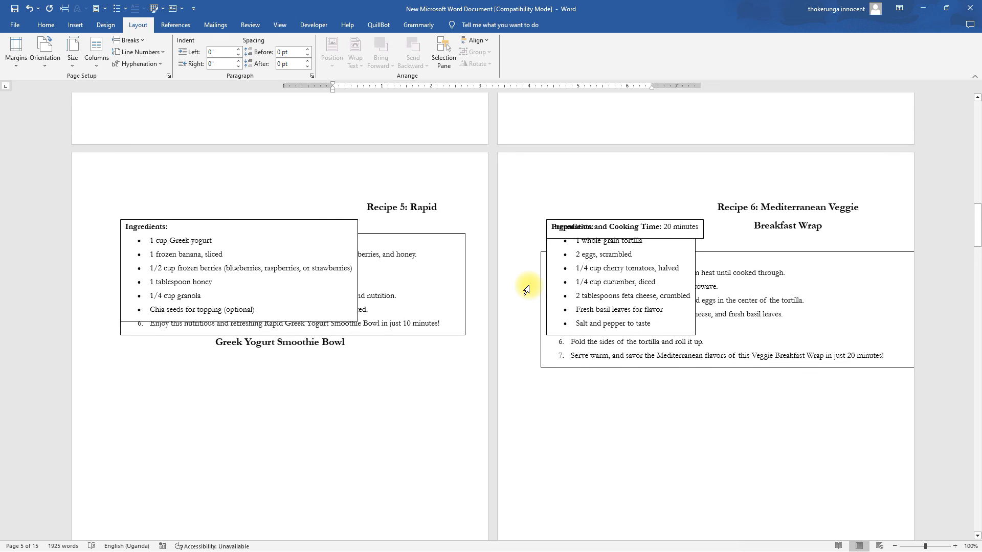
{"action": "scroll", "coordinate": [526, 290], "scroll_direction": "down", "scroll_amount": 5}
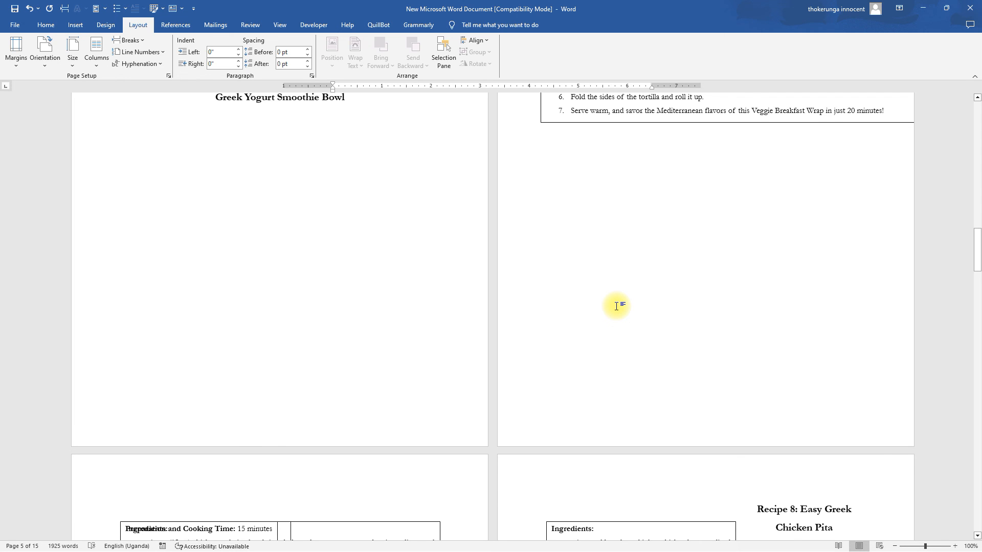
{"action": "scroll", "coordinate": [616, 306], "scroll_direction": "up", "scroll_amount": 10}
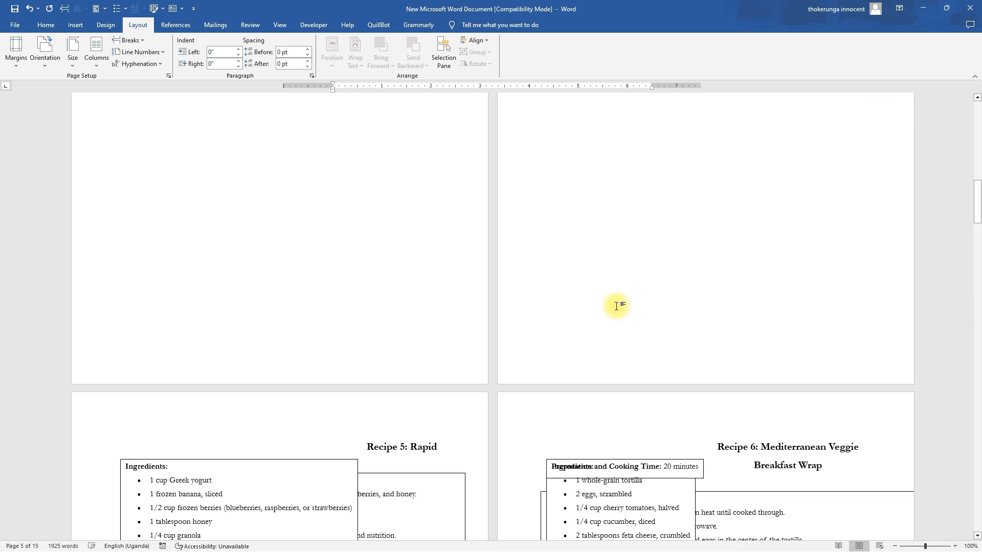
{"action": "scroll", "coordinate": [616, 305], "scroll_direction": "up", "scroll_amount": 5}
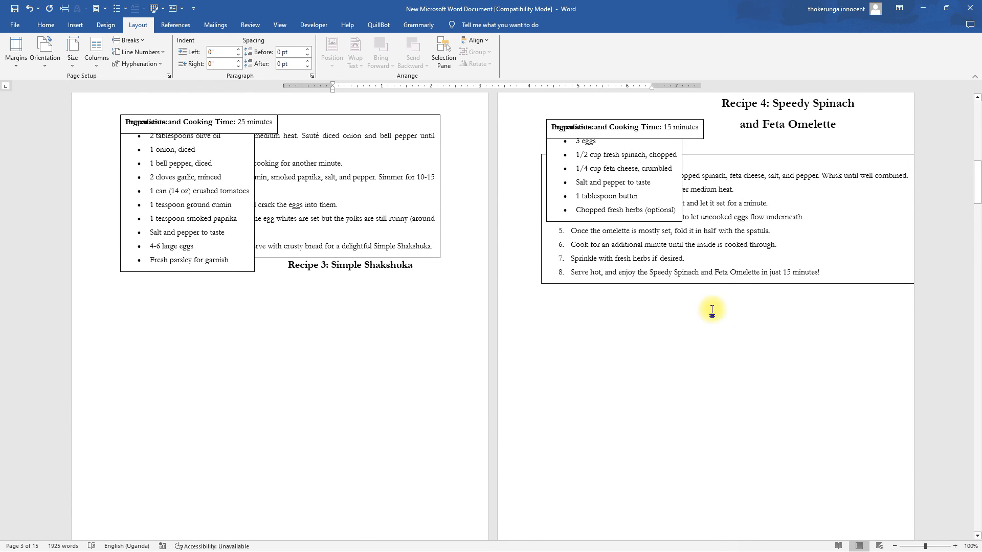
{"action": "scroll", "coordinate": [820, 322], "scroll_direction": "up", "scroll_amount": 6}
{"action": "scroll", "coordinate": [820, 322], "scroll_direction": "up", "scroll_amount": 4}
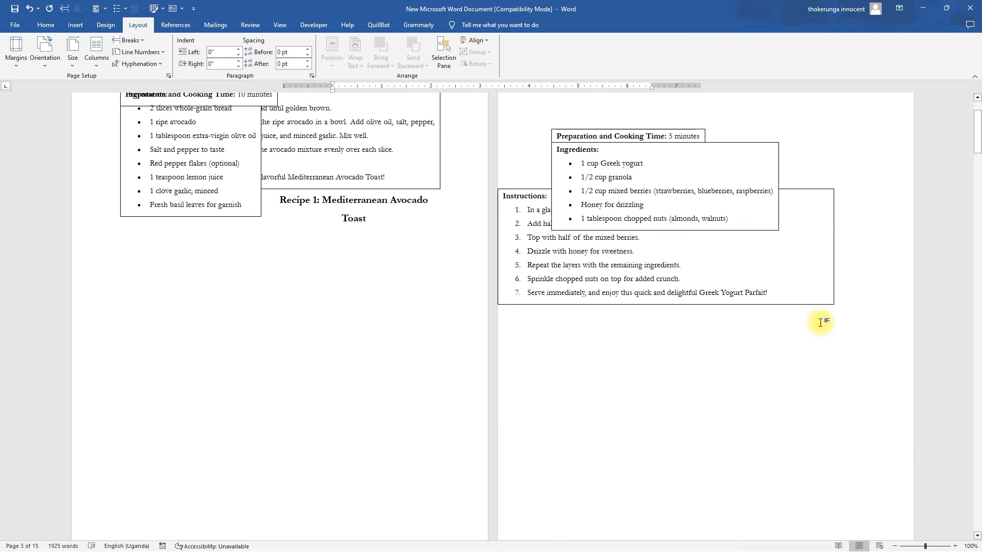